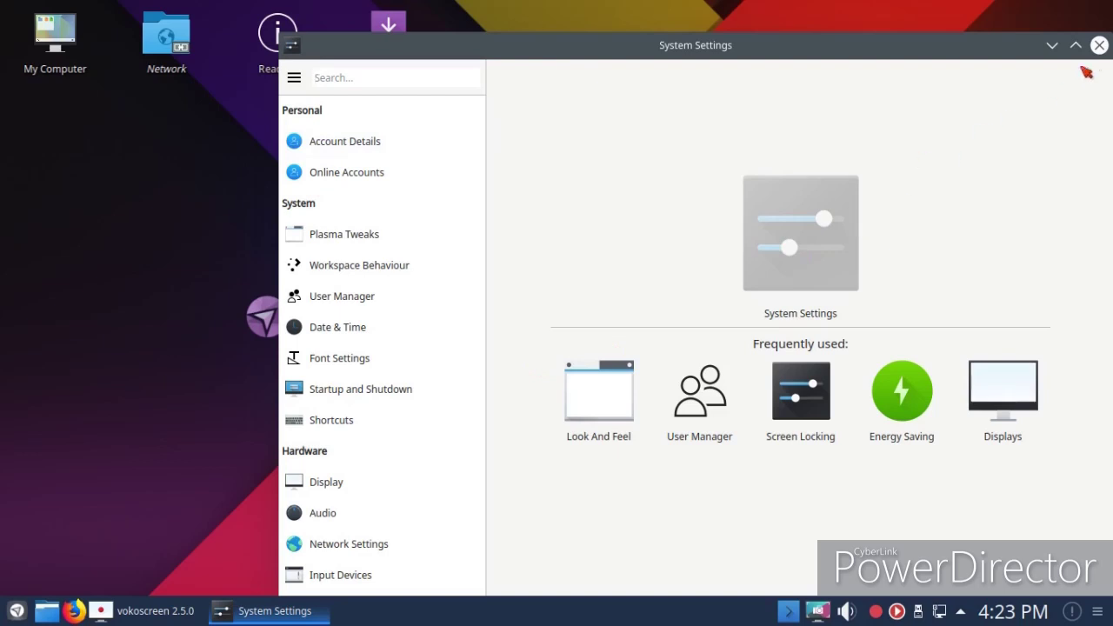
Step: Close System Settings, read through the Netrunner Readme page from the desktop down to its comments, and close the browser
left_click(1099, 46)
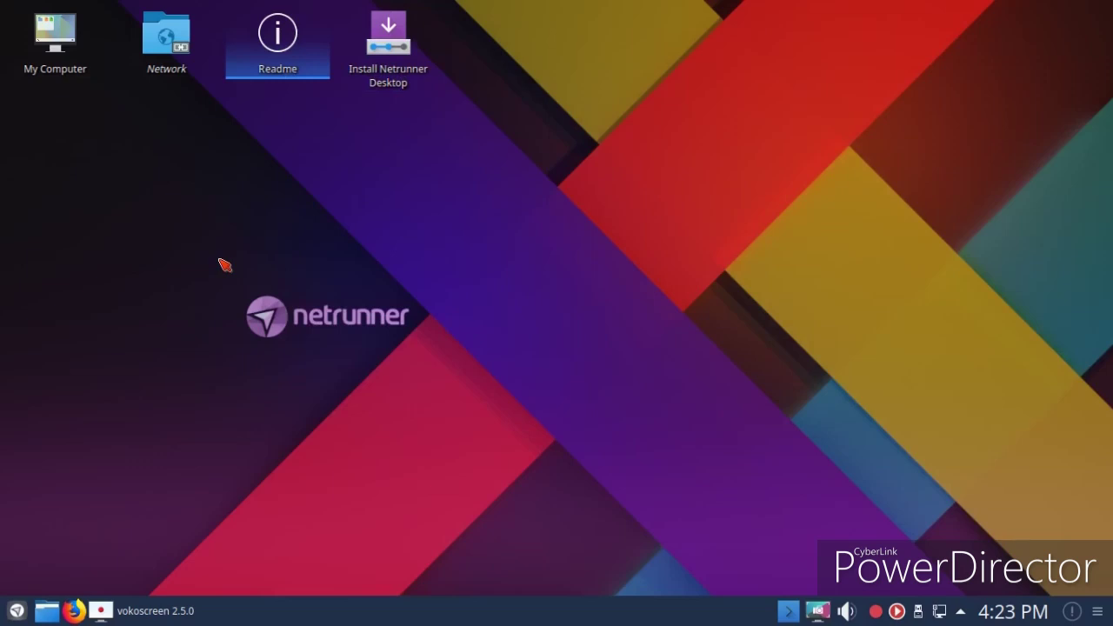
left_click(296, 72)
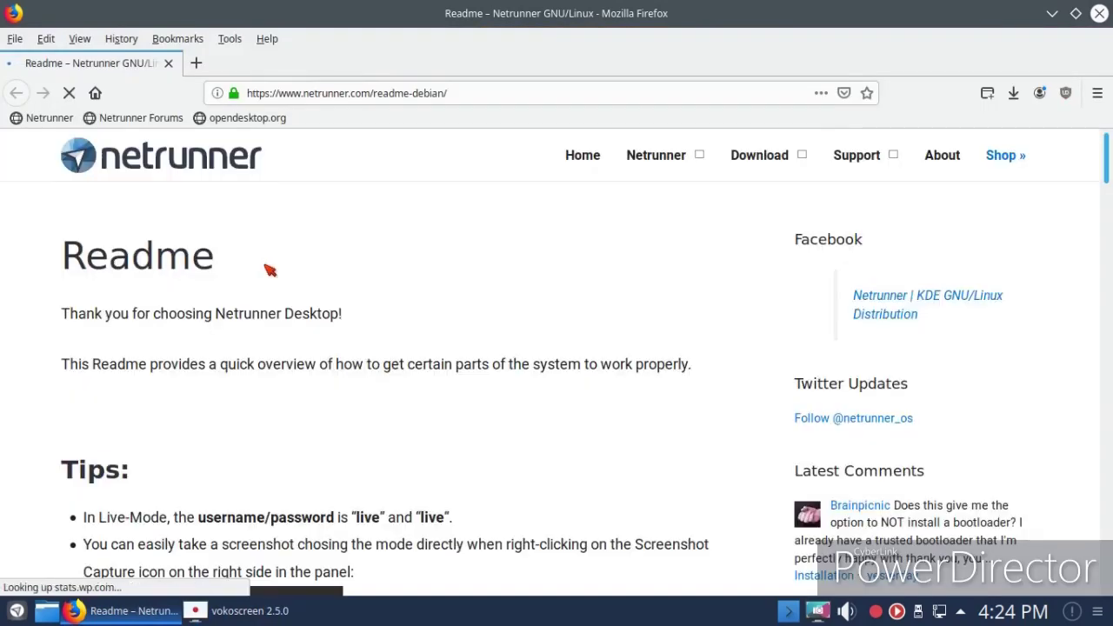
scroll(486, 296, "down", 5)
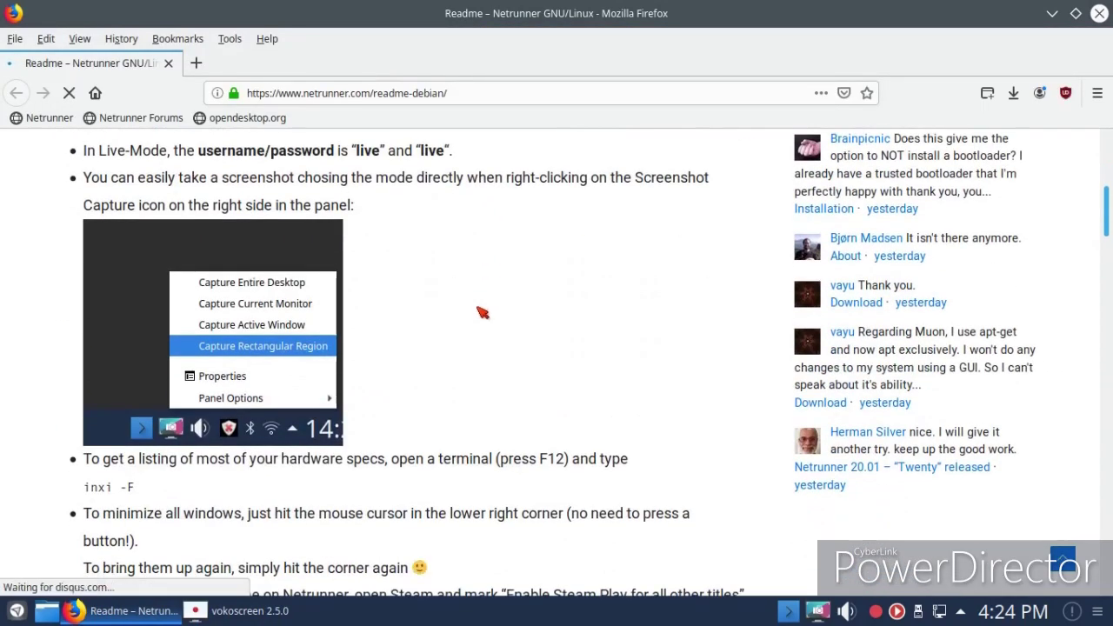
scroll(483, 310, "down", 4)
scroll(480, 311, "down", 5)
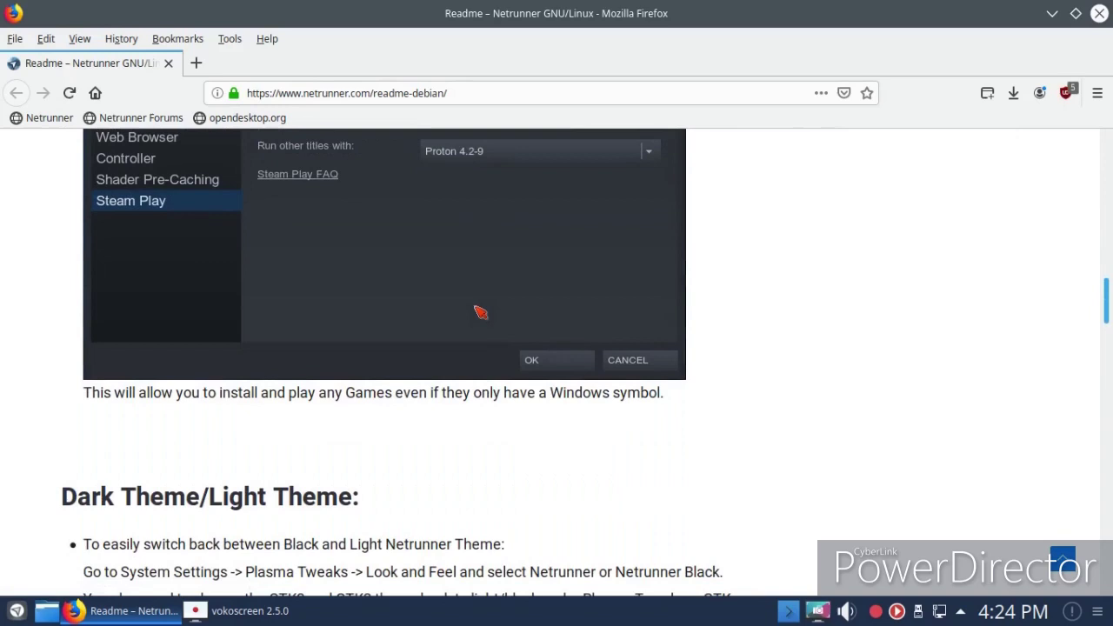
scroll(478, 312, "down", 3)
scroll(474, 309, "down", 5)
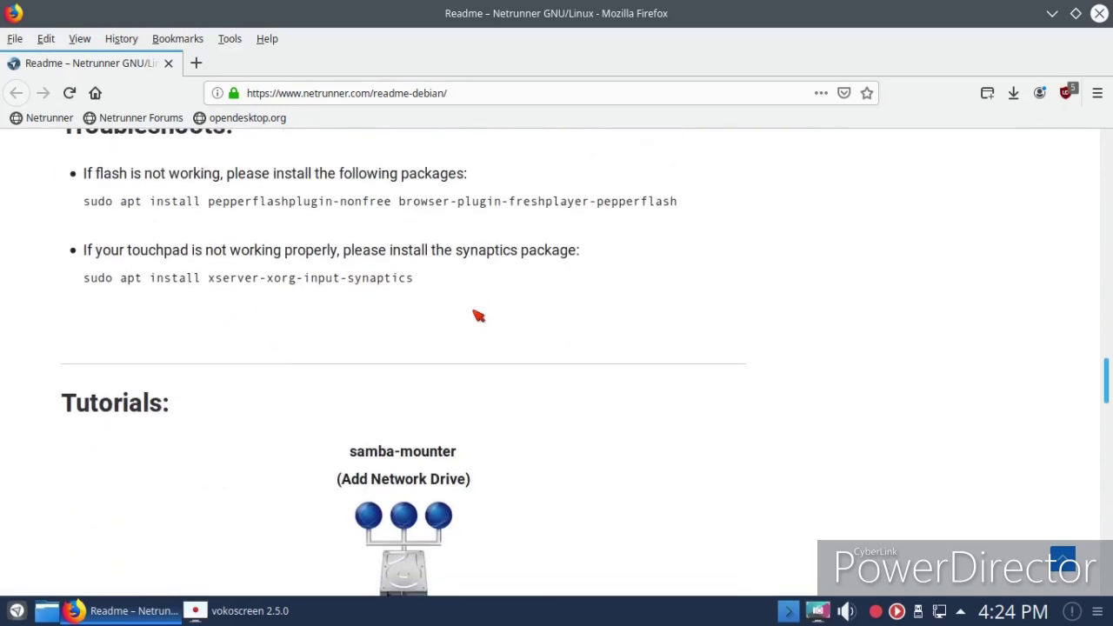
scroll(478, 315, "down", 16)
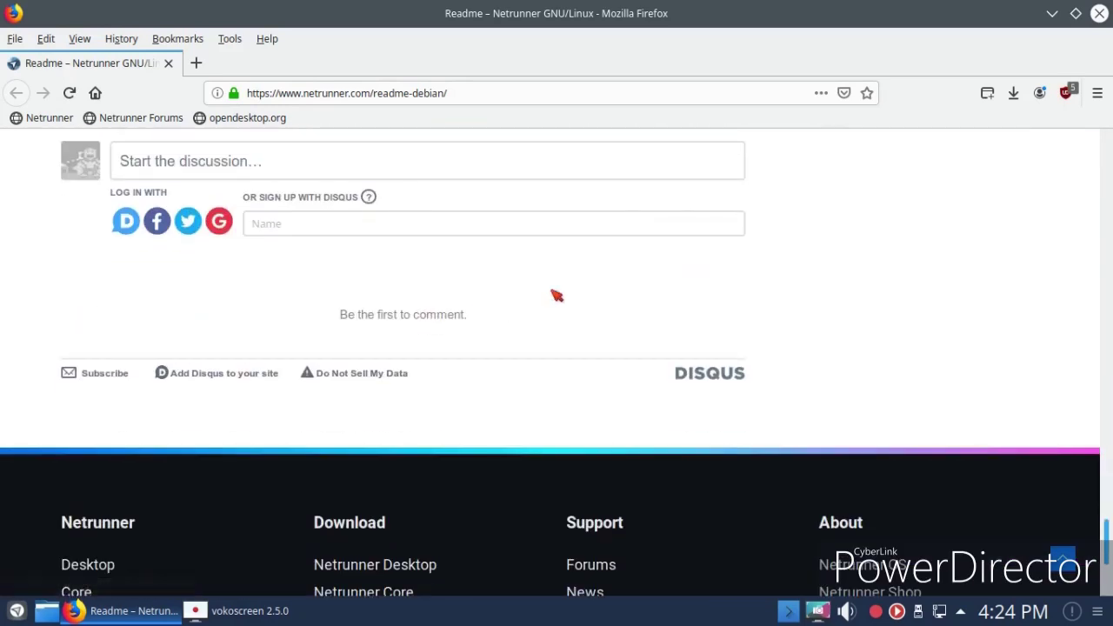
left_click(1100, 14)
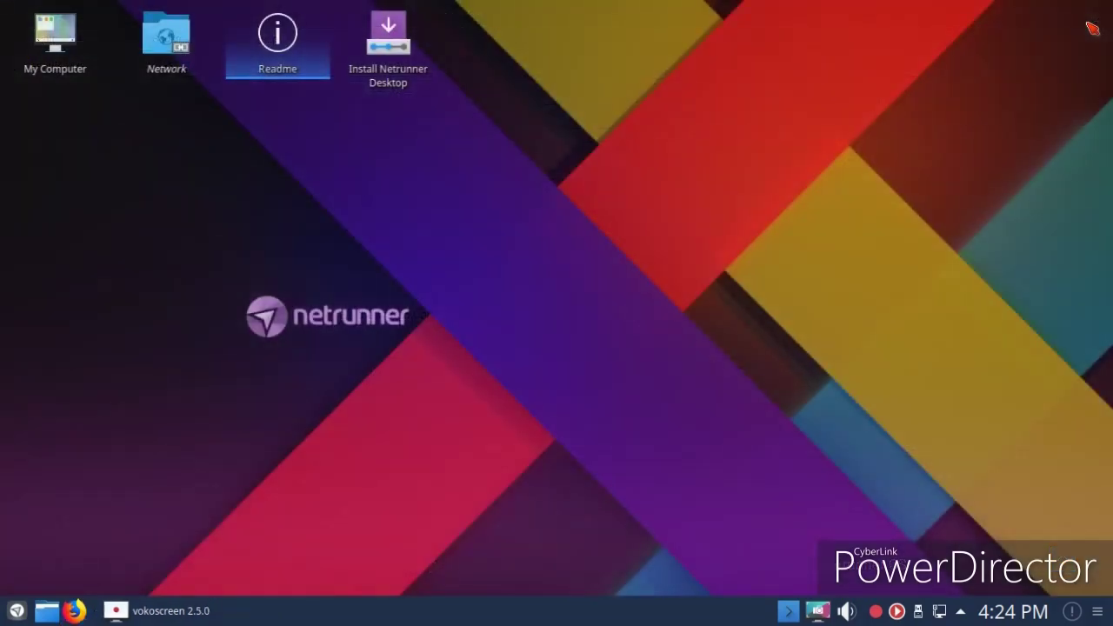
Step: Open the Yakuake drop-down terminal from the System applications
left_click(144, 611)
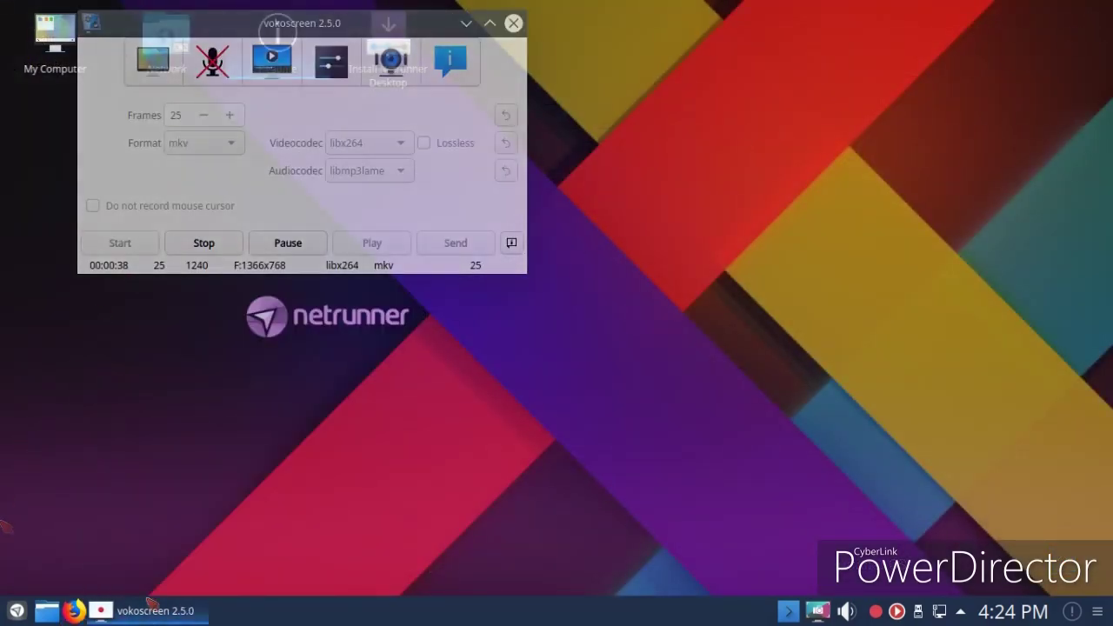
left_click(17, 611)
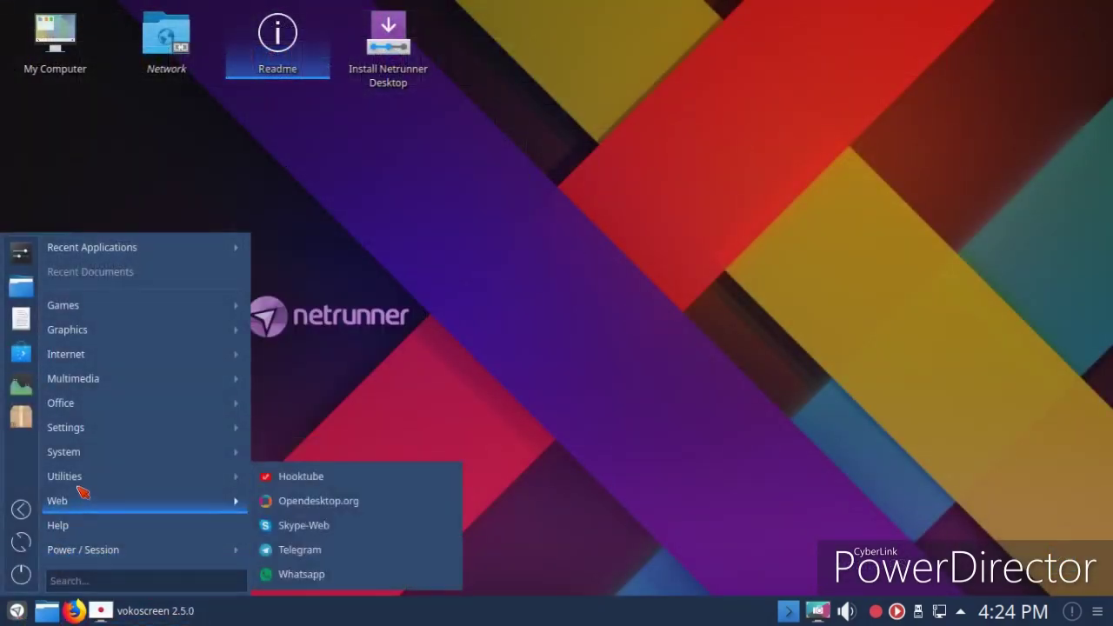
mouse_move(77, 481)
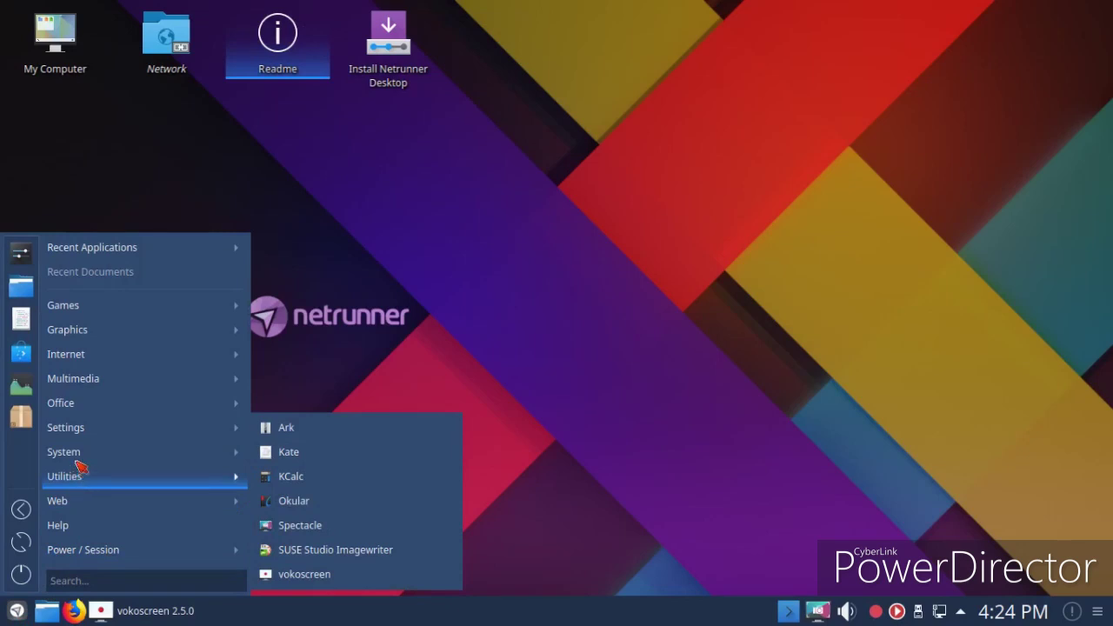
mouse_move(76, 461)
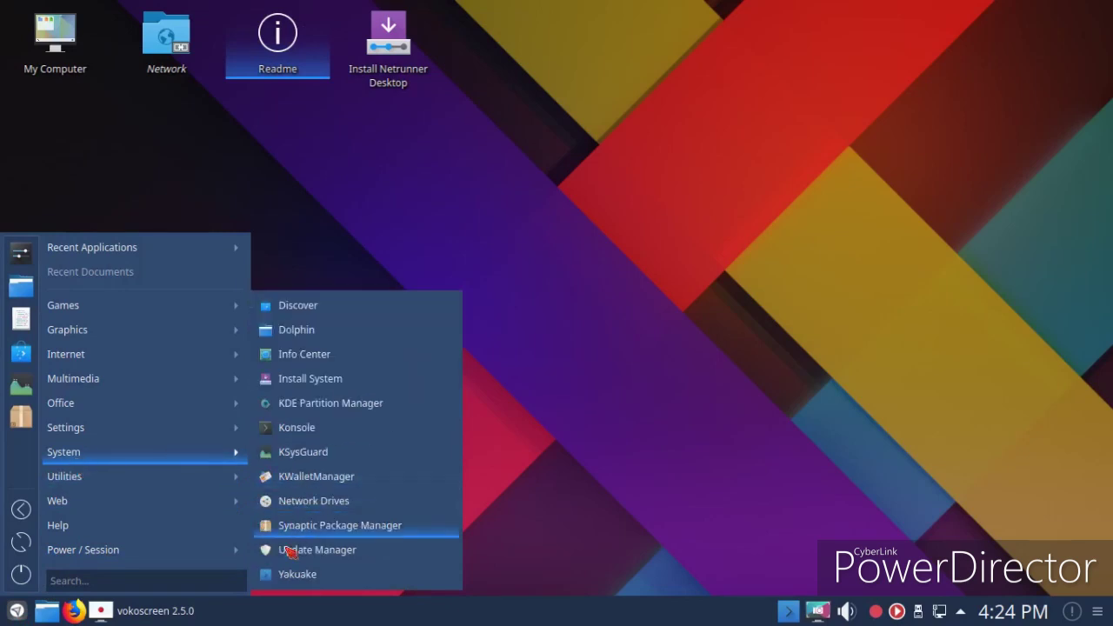
left_click(288, 573)
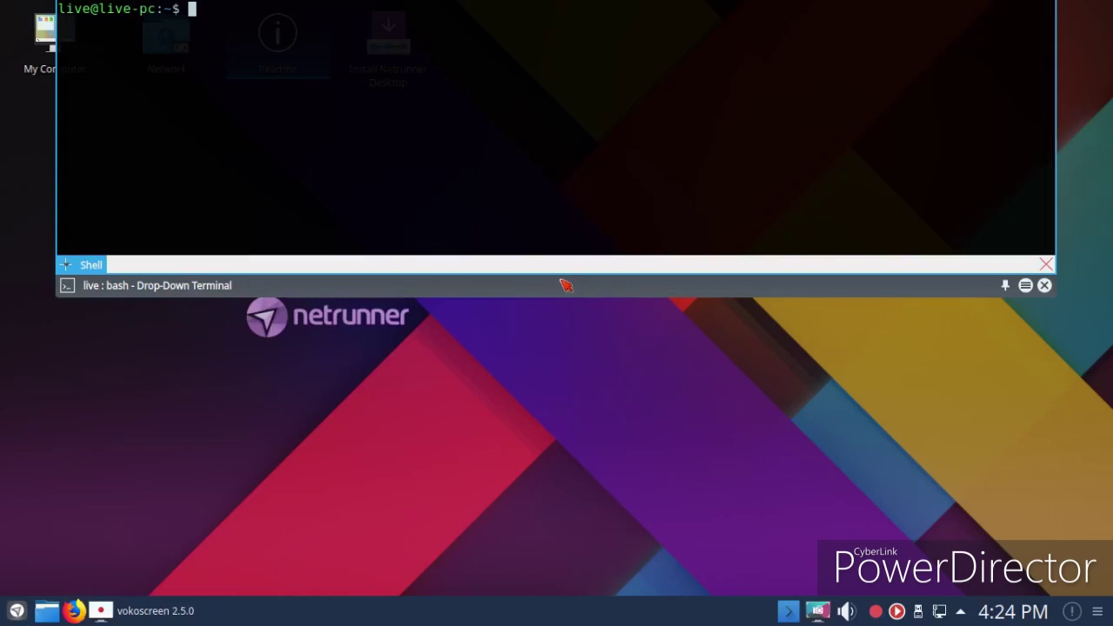
Step: Run the commands help, dir and music in the drop-down terminal and close it
type("help")
key("Return")
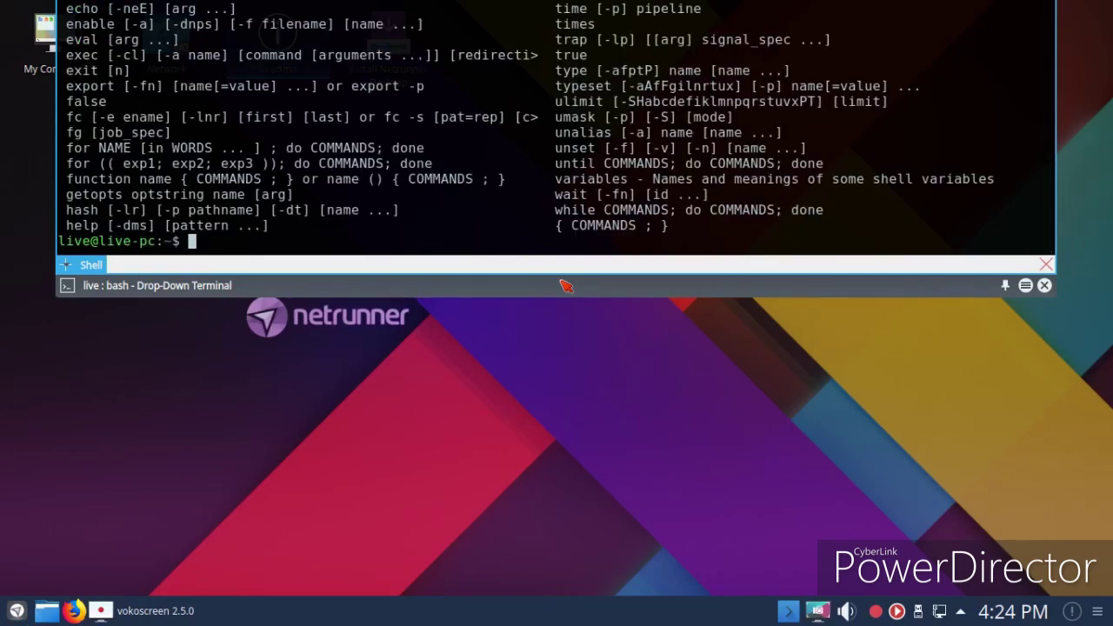
type("dir")
key("Return")
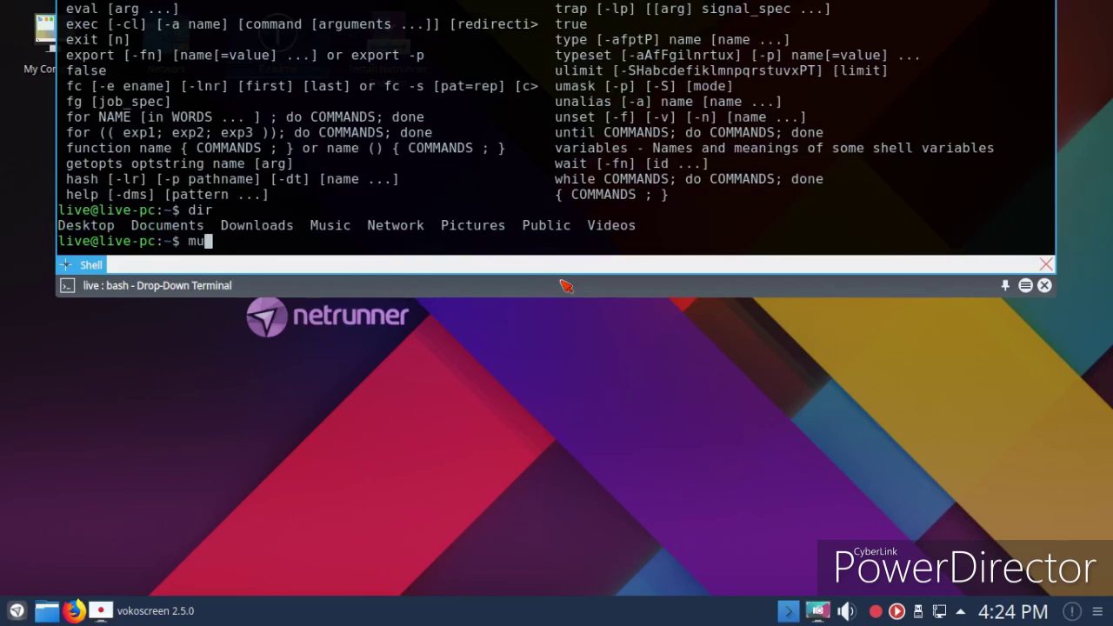
type("music")
key("Return")
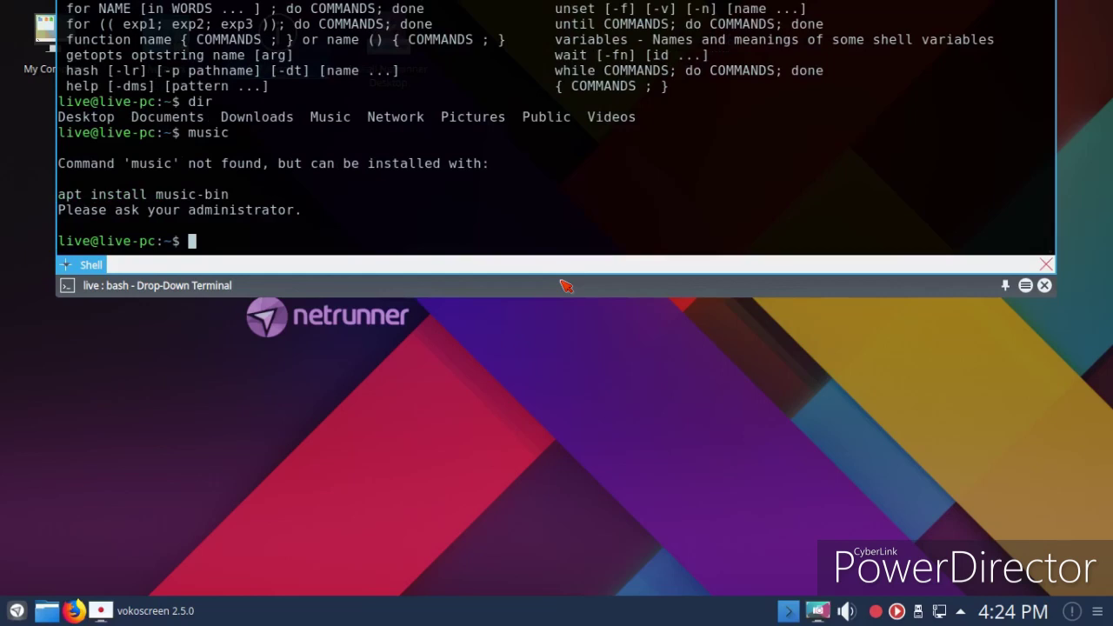
left_click(1043, 286)
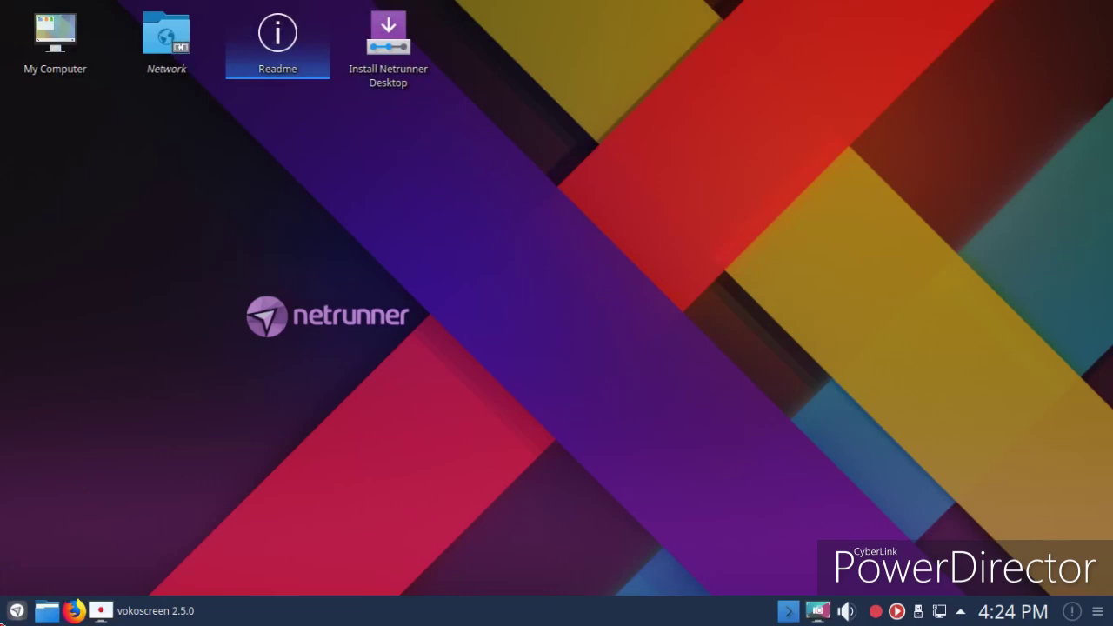
Step: Open Spectacle from the Utilities applications and take a new screenshot of the full screen on all monitors
left_click(2, 622)
mouse_move(113, 480)
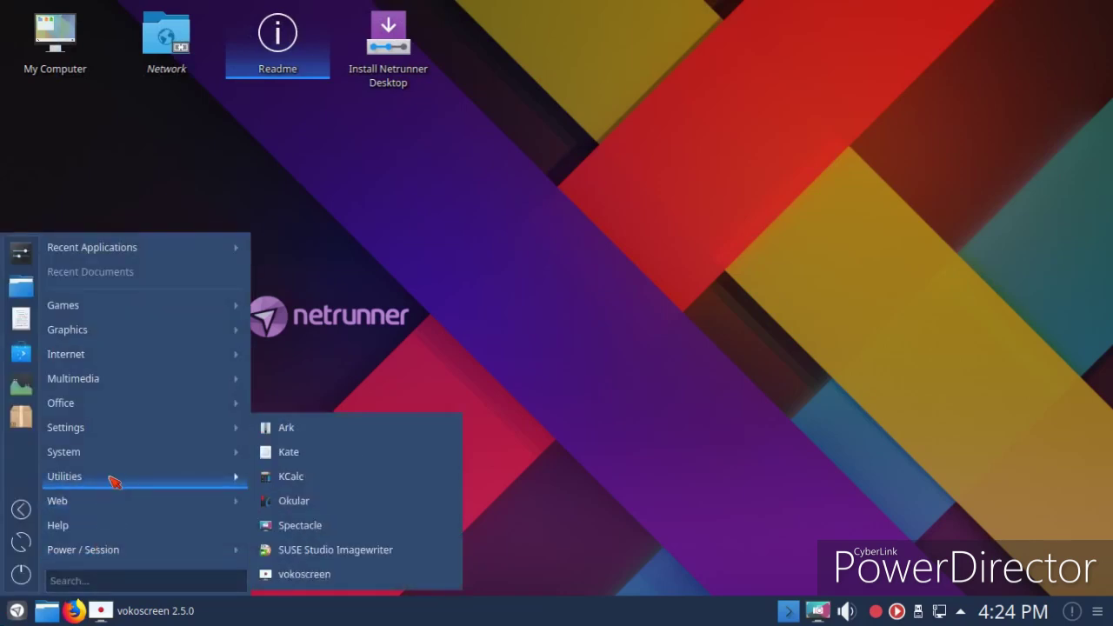
left_click(379, 524)
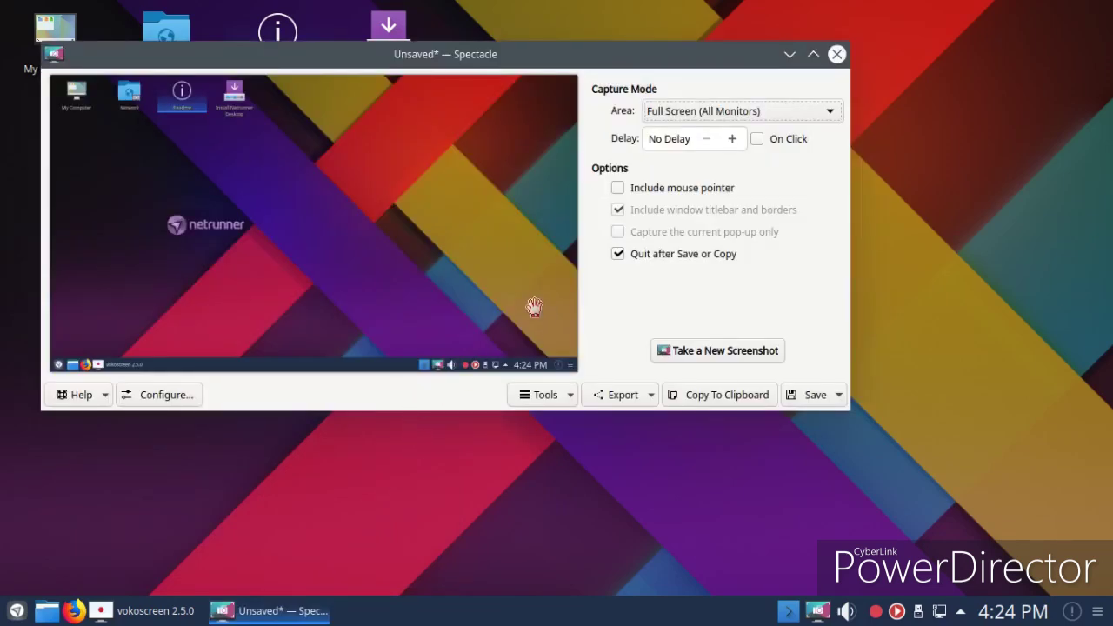
left_click(709, 351)
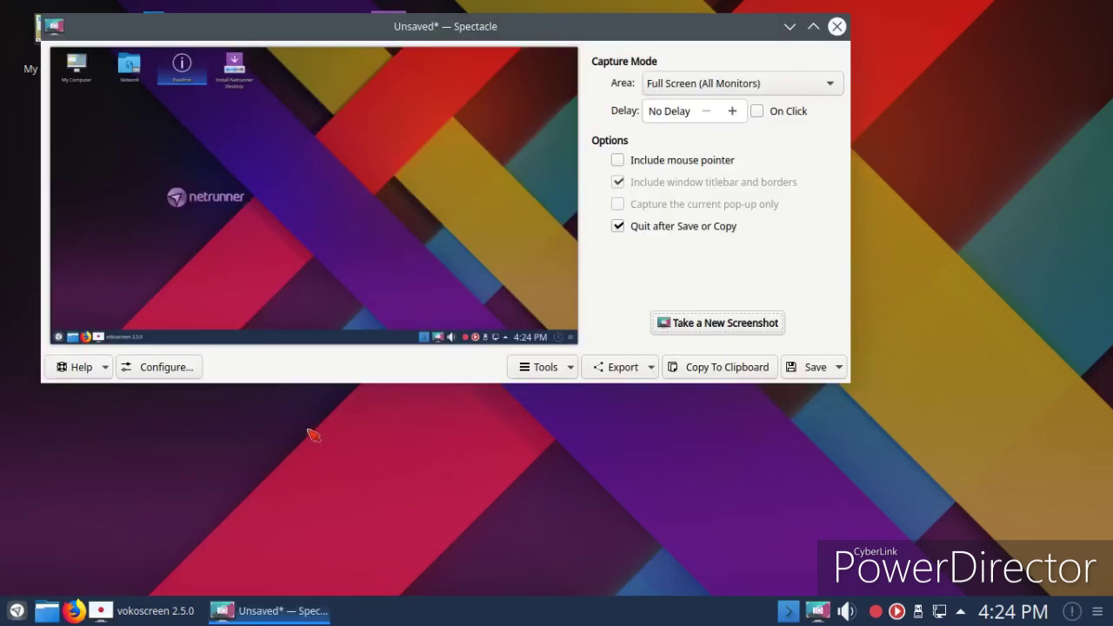
Step: Capture a new screenshot with the area set to Current Screen and close Spectacle without saving
left_click(708, 83)
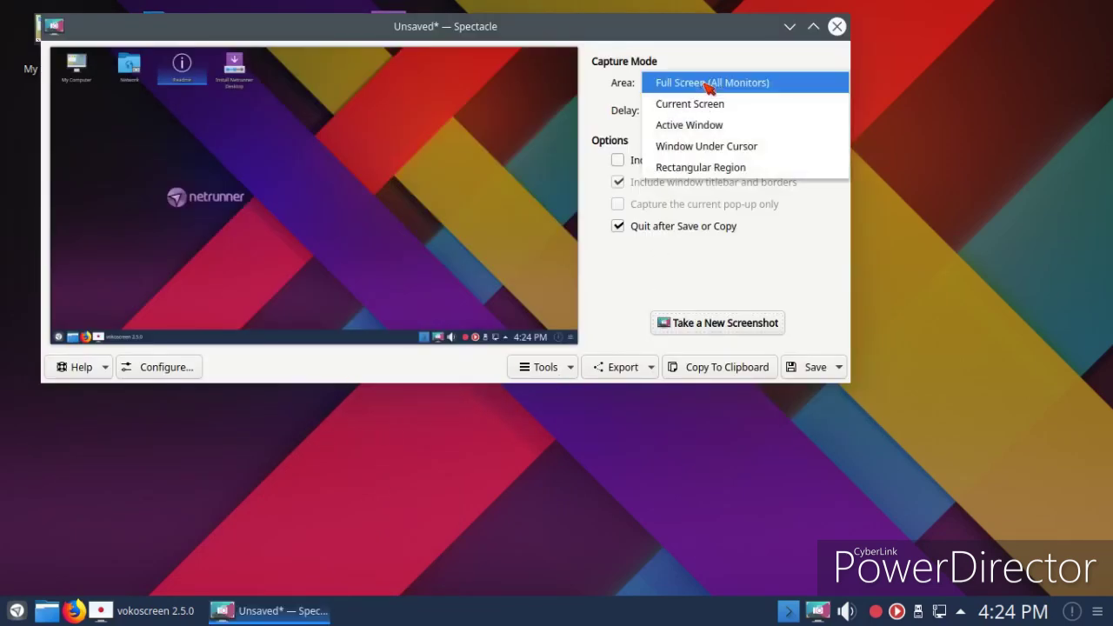
left_click(708, 108)
left_click(673, 331)
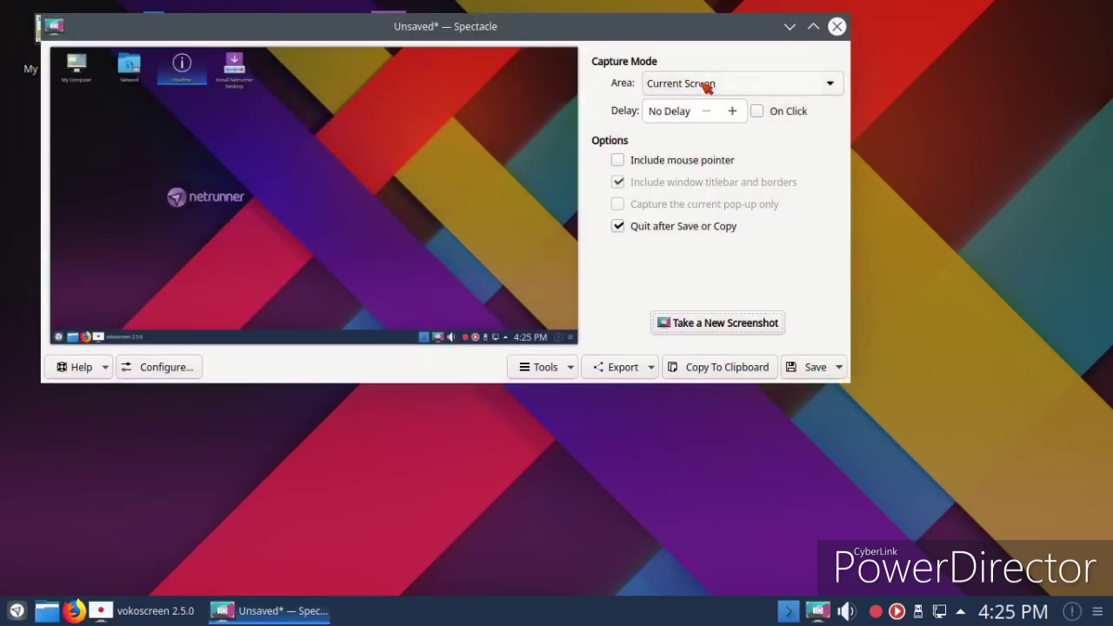
left_click(836, 26)
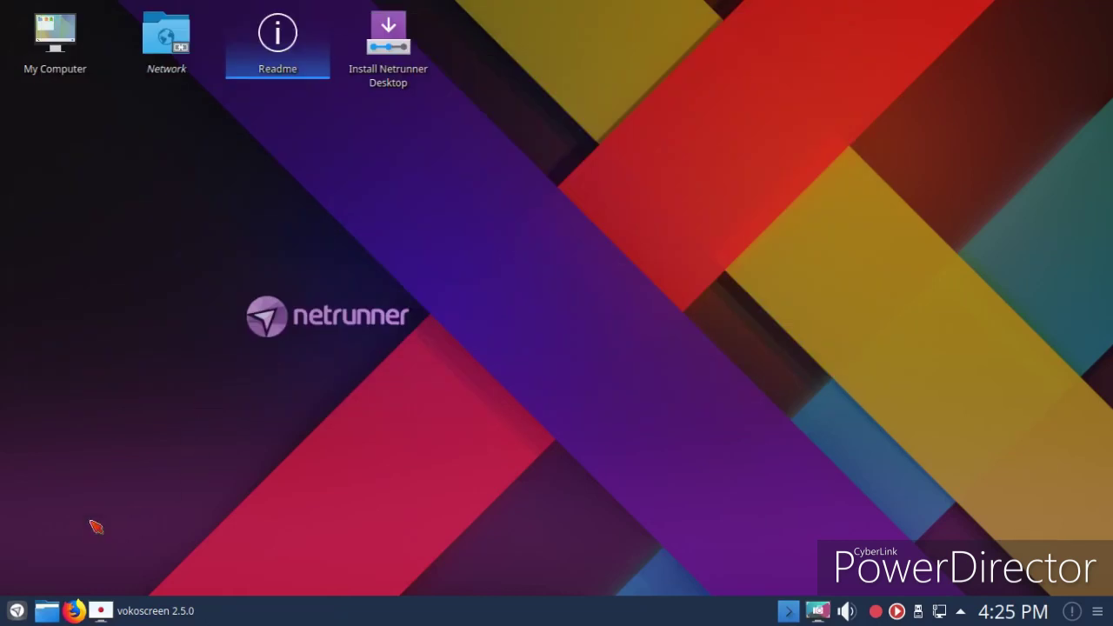
Step: Open Synaptic Package Manager, enlarge the package list pane and look through the available packages
left_click(12, 615)
mouse_move(59, 440)
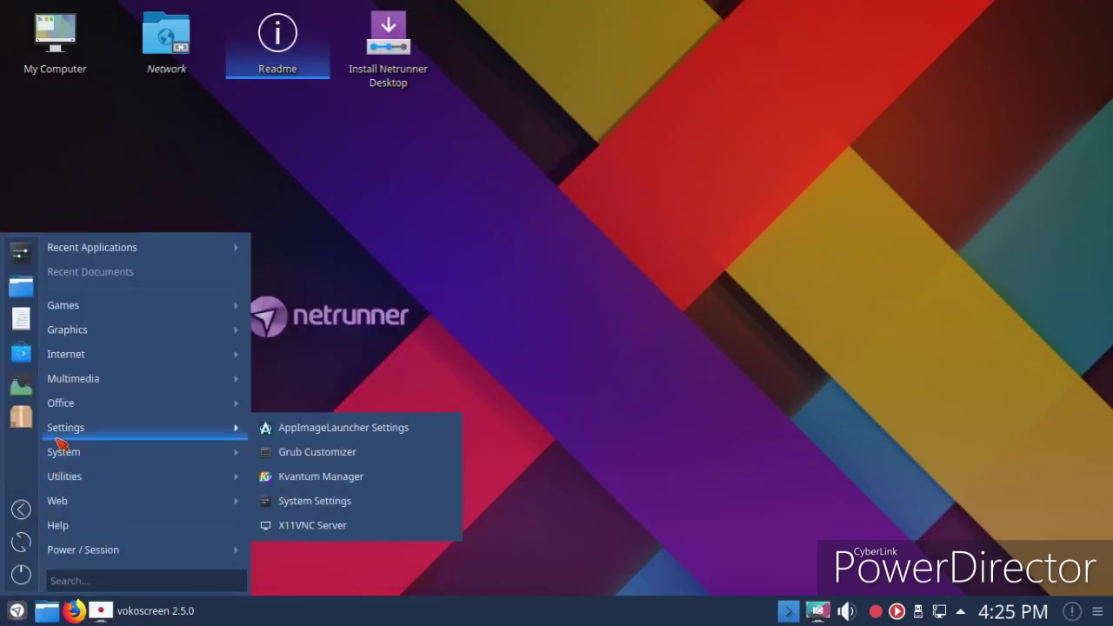
left_click(25, 421)
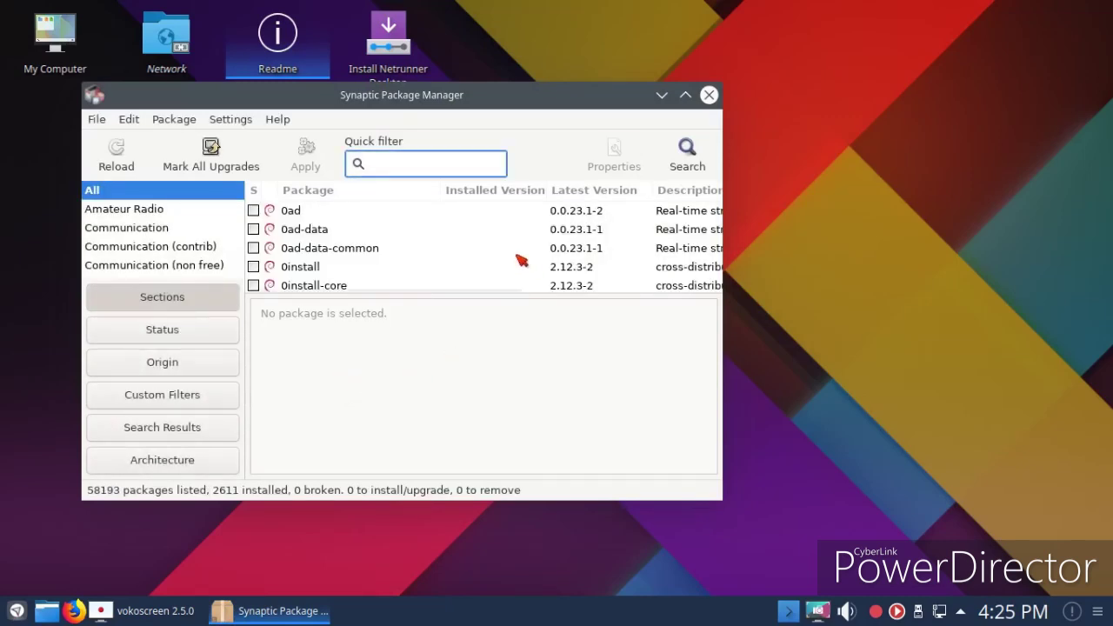
left_click_drag(520, 289, 506, 431)
scroll(489, 338, "down", 6)
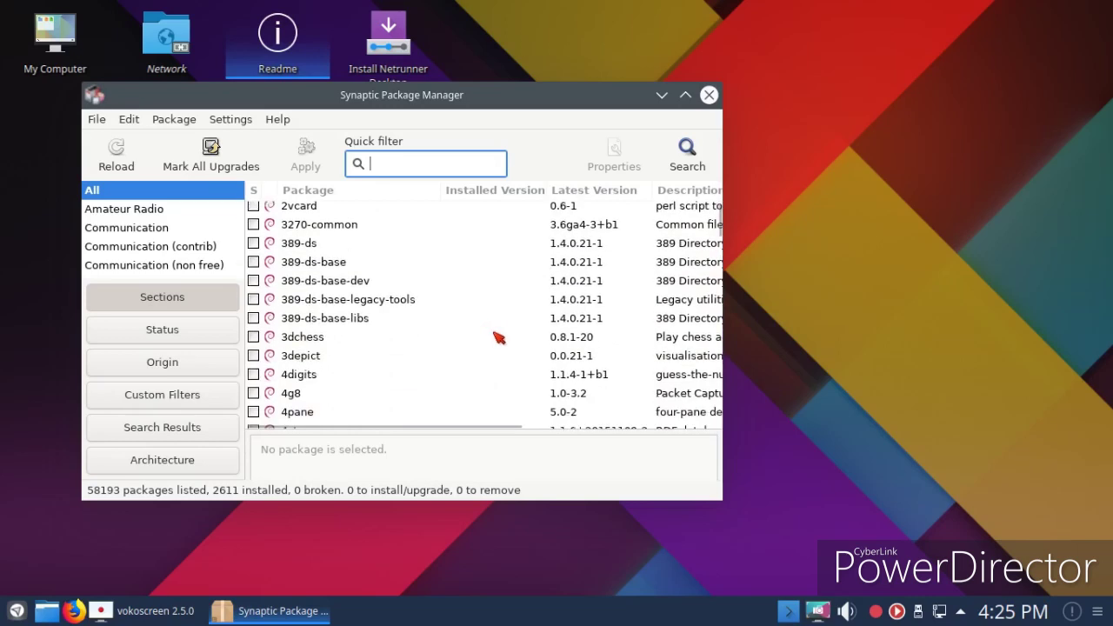
Step: View the packages by Origin and by Custom Filters, and close Synaptic Package Manager
left_click(162, 376)
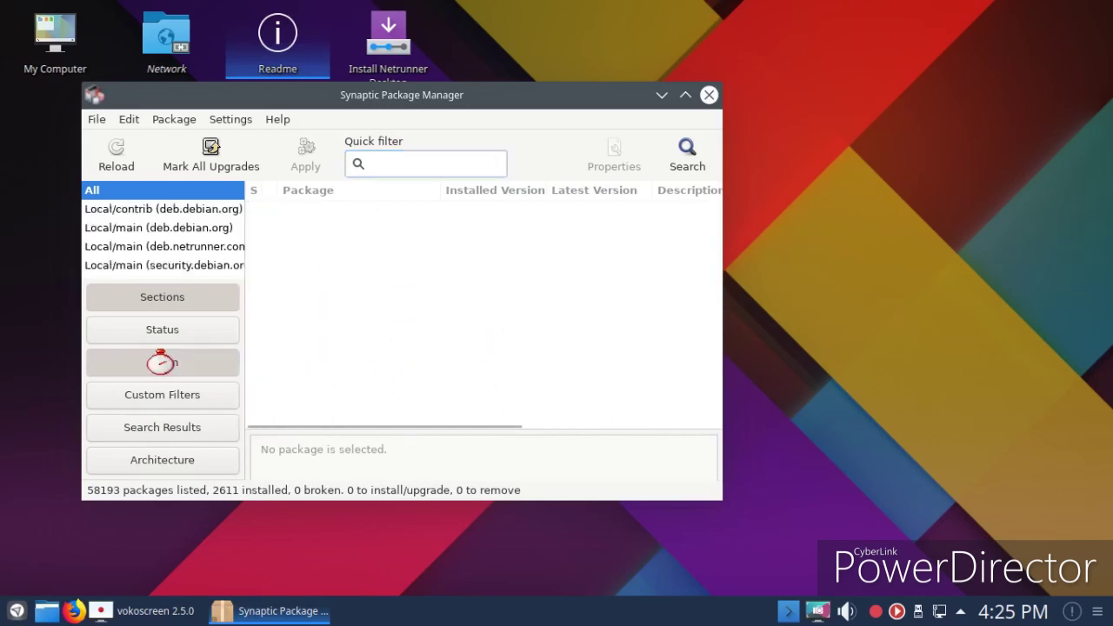
left_click(187, 386)
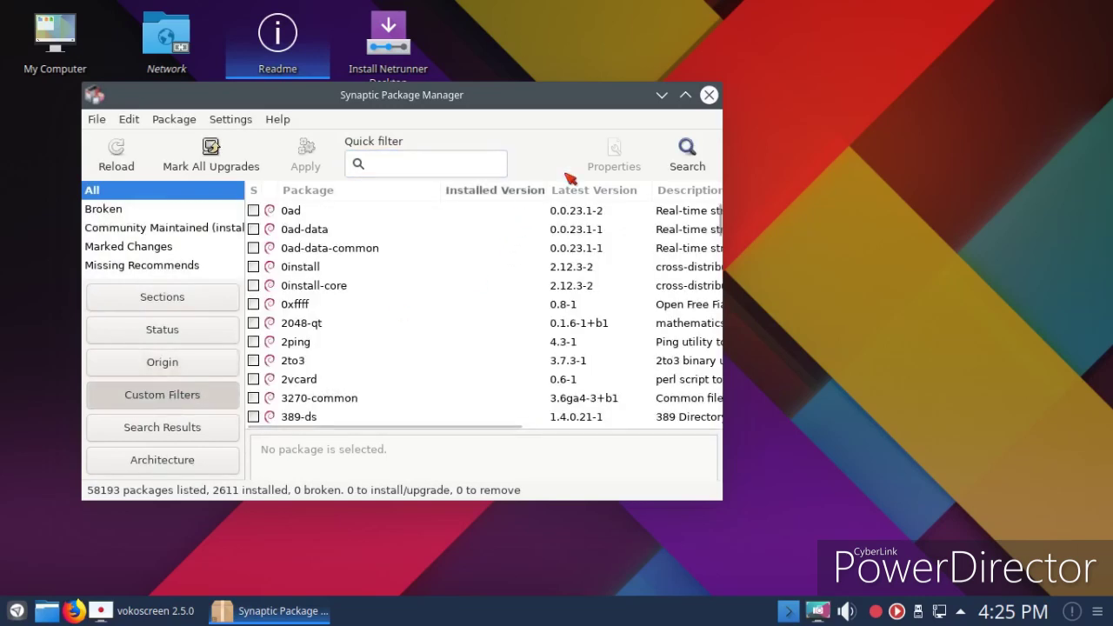
left_click(709, 95)
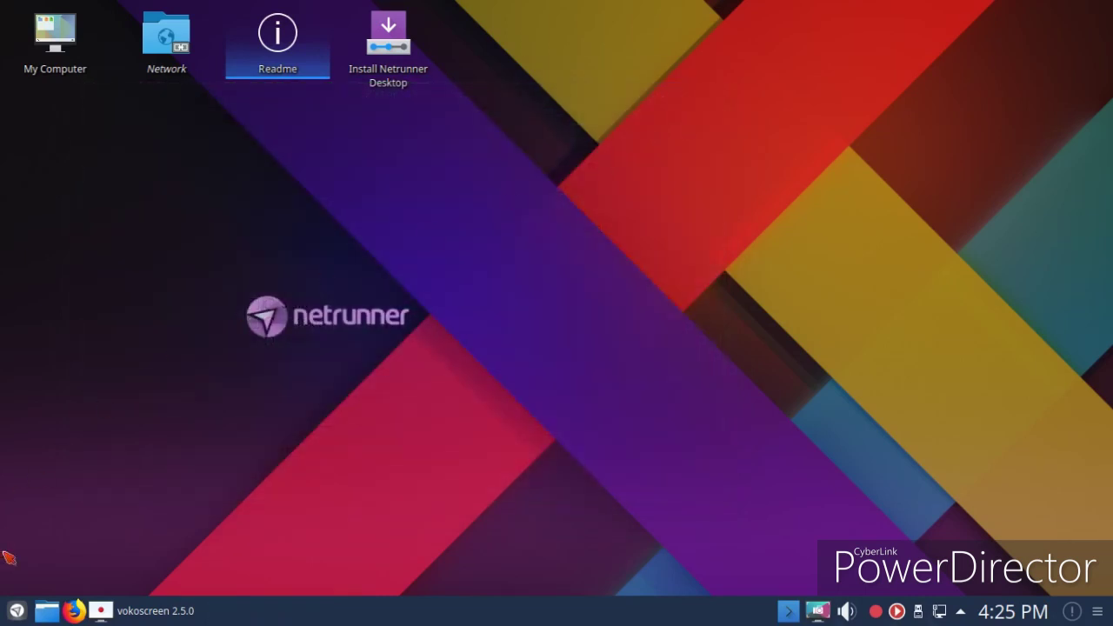
Step: Open System Monitor and examine the running processes and the System Load graphs
left_click(16, 610)
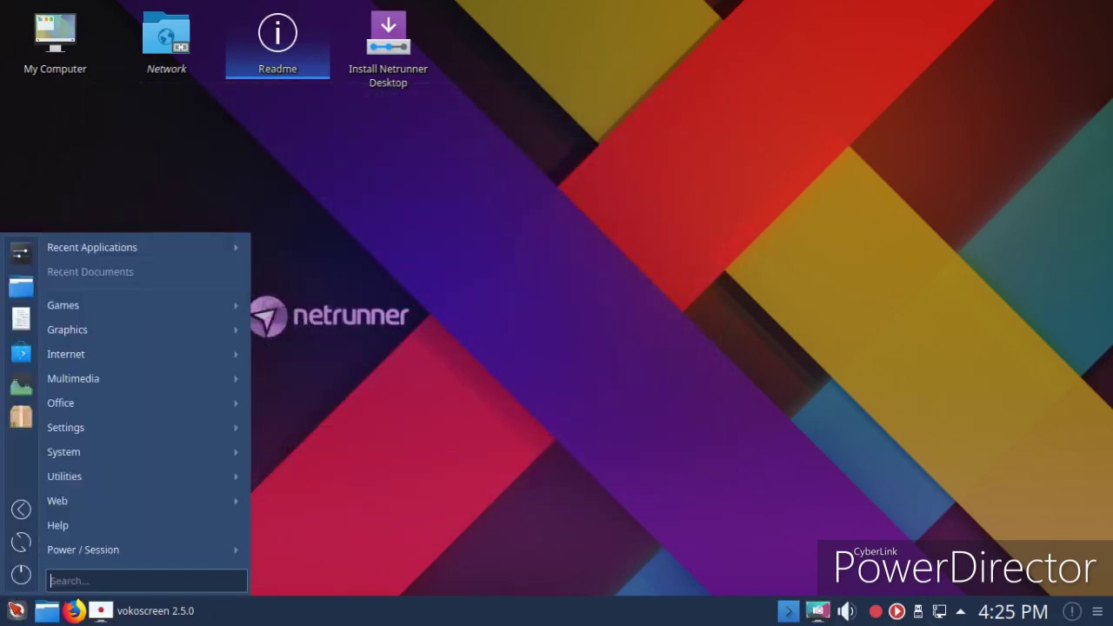
left_click(25, 396)
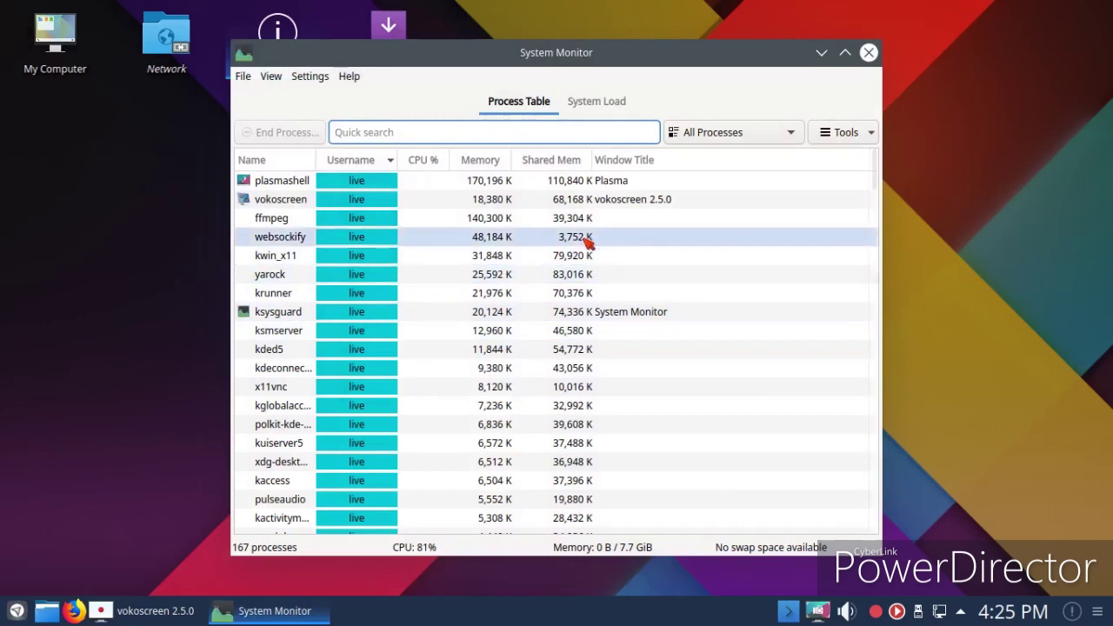
scroll(615, 243, "down", 10)
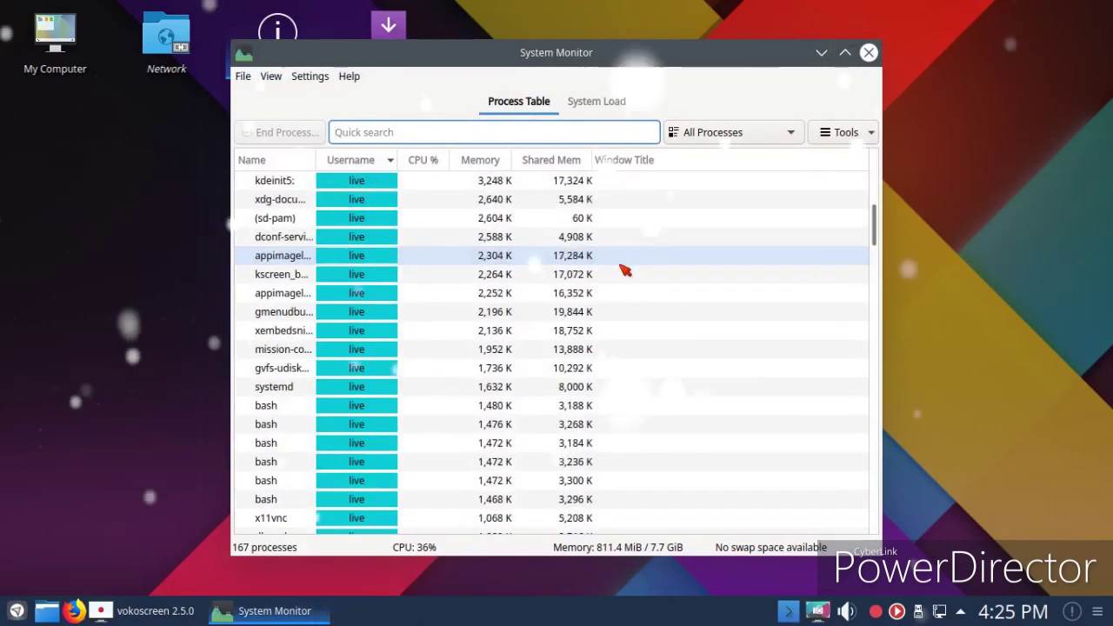
scroll(627, 273, "up", 2)
left_click(593, 106)
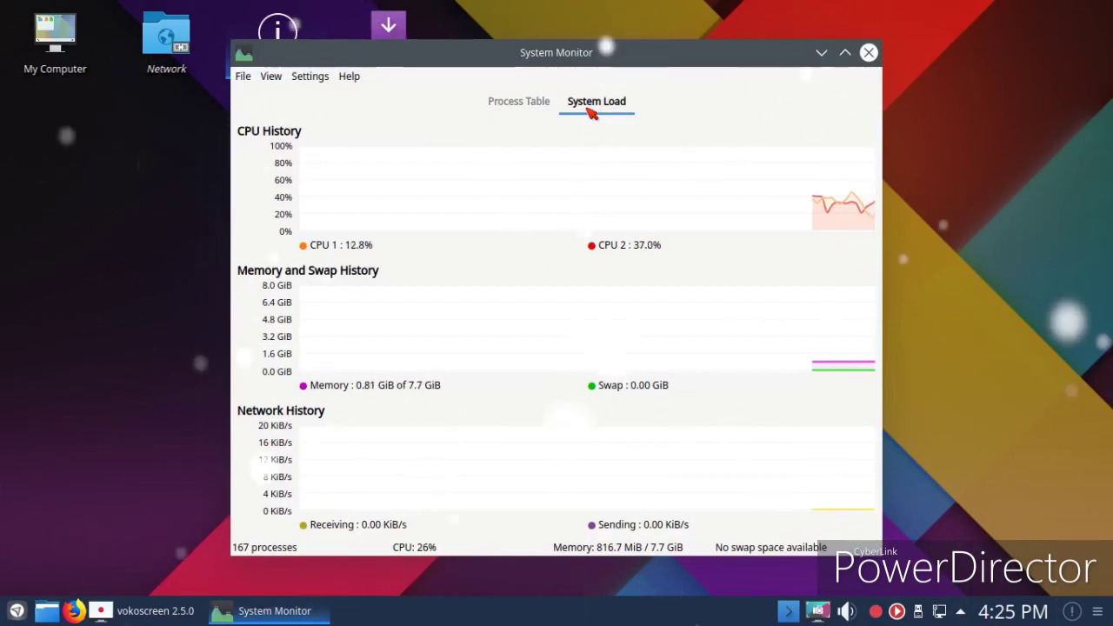
Step: View the About System information from My Computer, shorten its window and close it
double_click(54, 39)
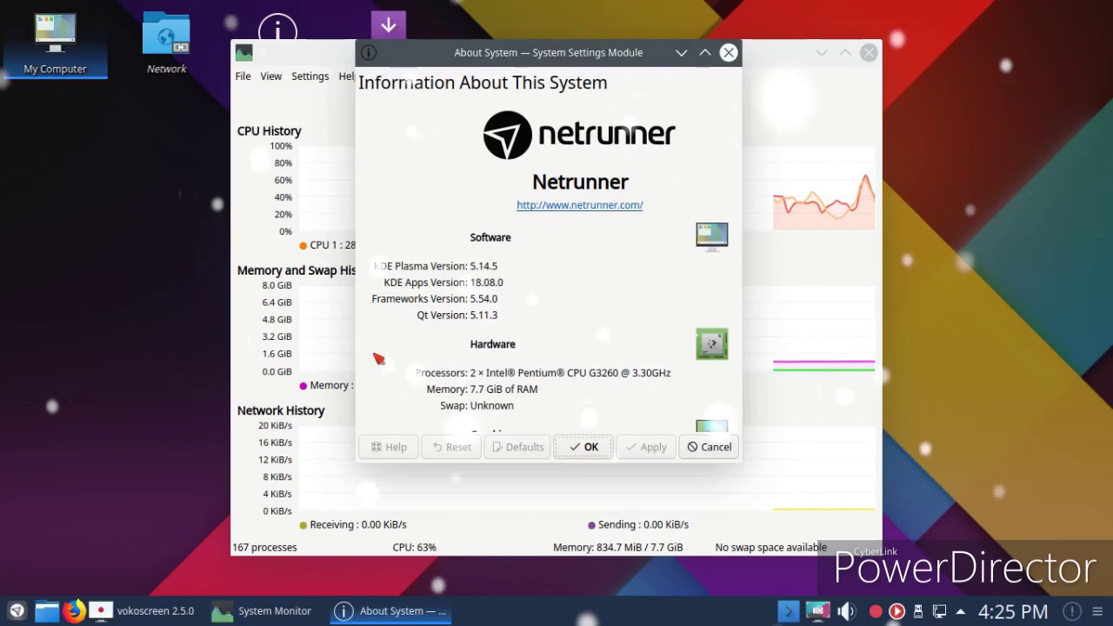
left_click_drag(491, 461, 471, 359)
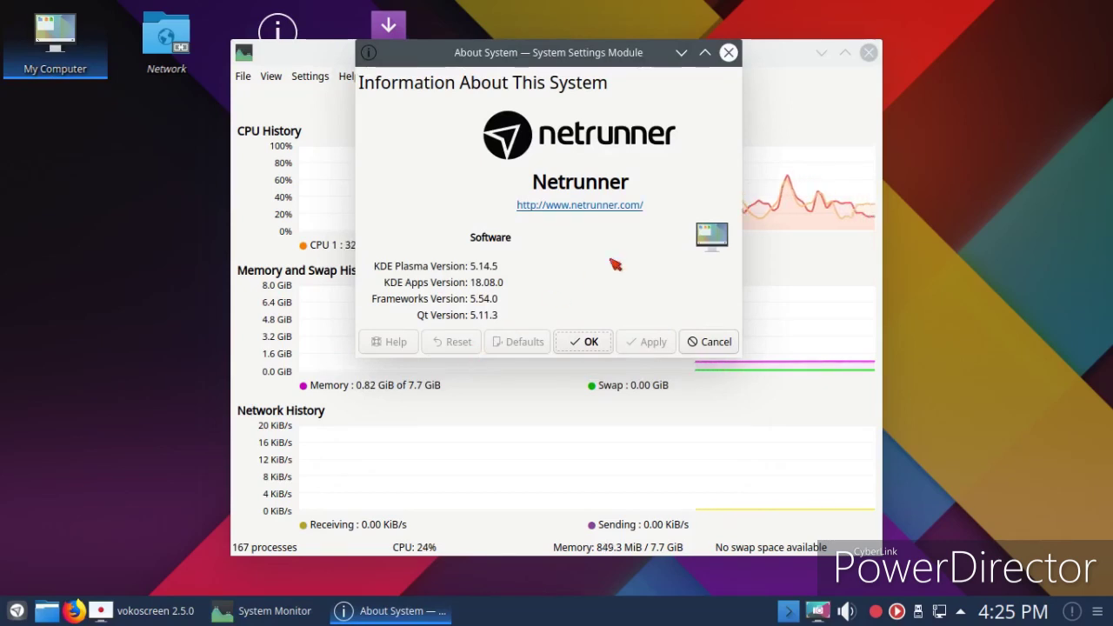
left_click(584, 341)
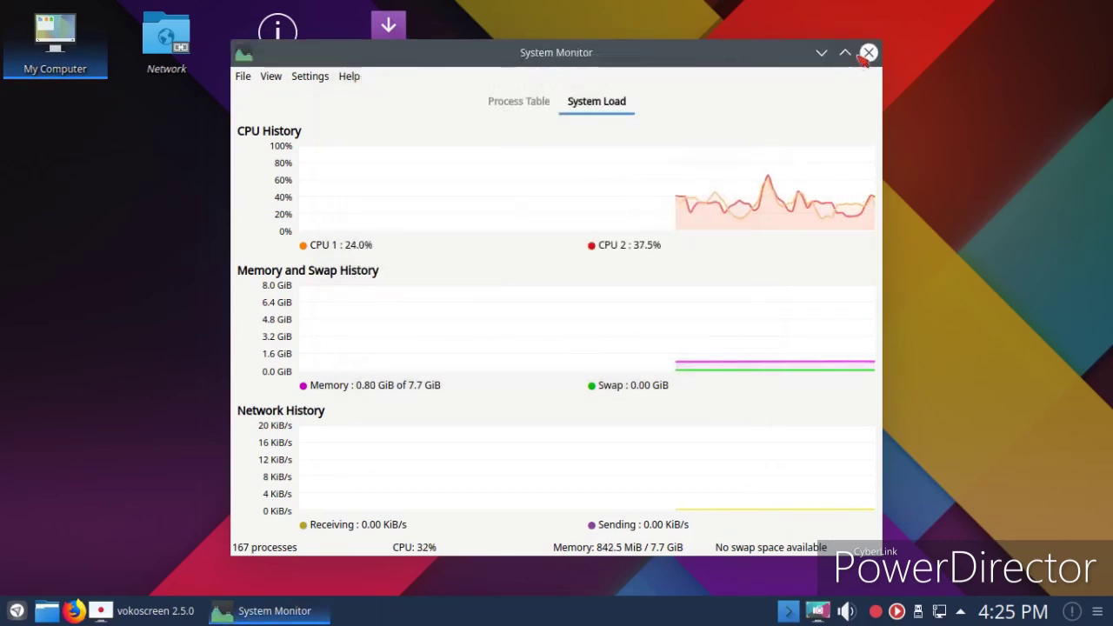
Step: Close System Monitor and set the desktop wallpaper to the dark blue geometric image with the cyan triangle
left_click(869, 53)
right_click(413, 241)
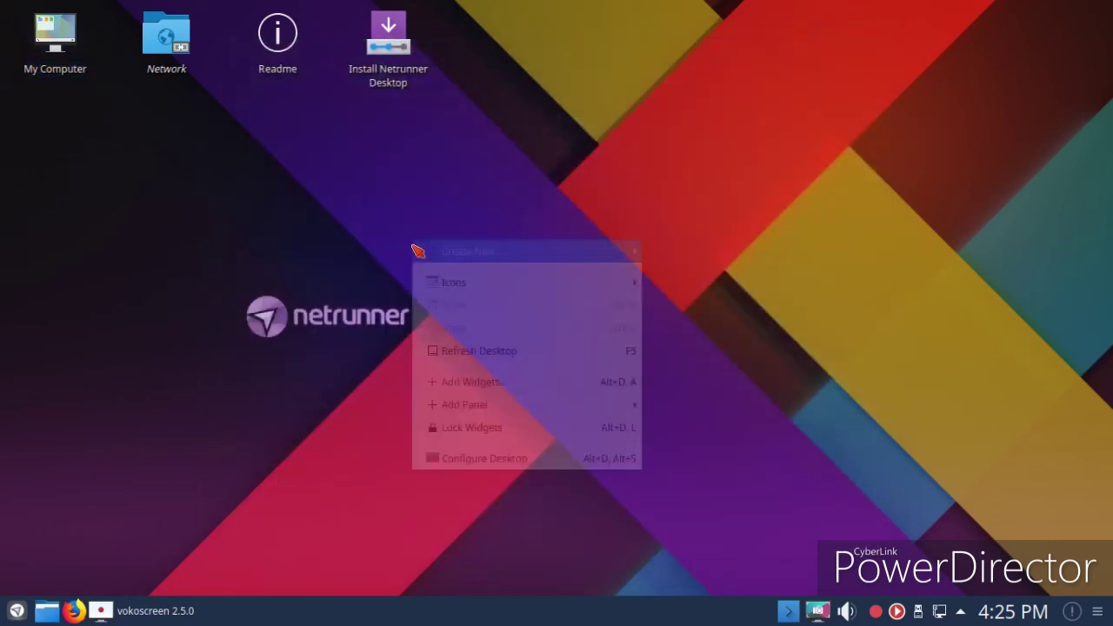
left_click(451, 459)
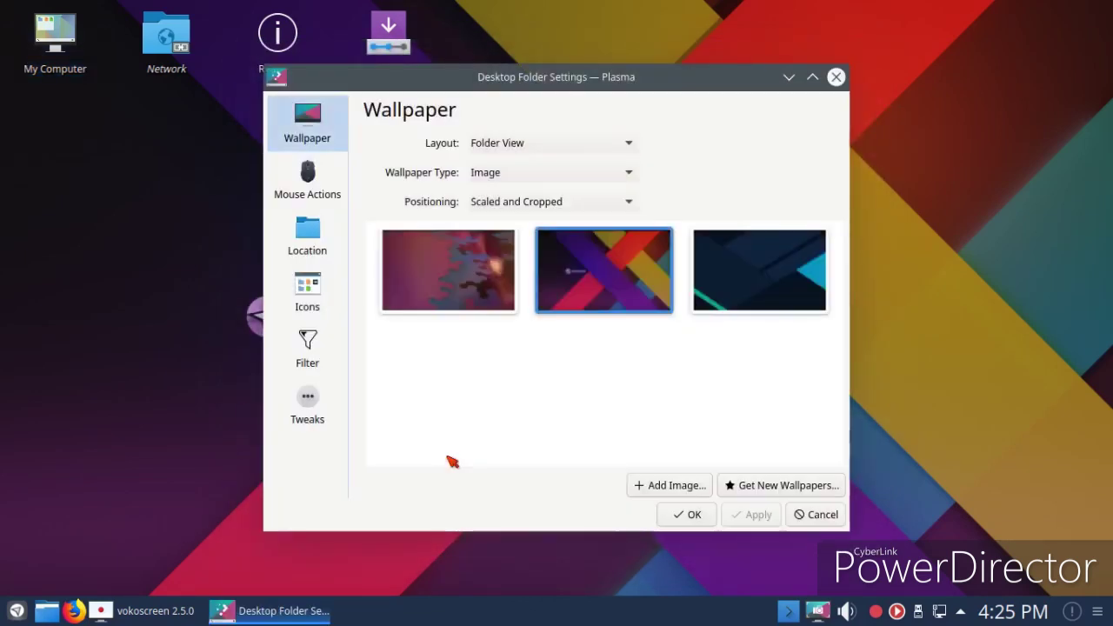
left_click(759, 269)
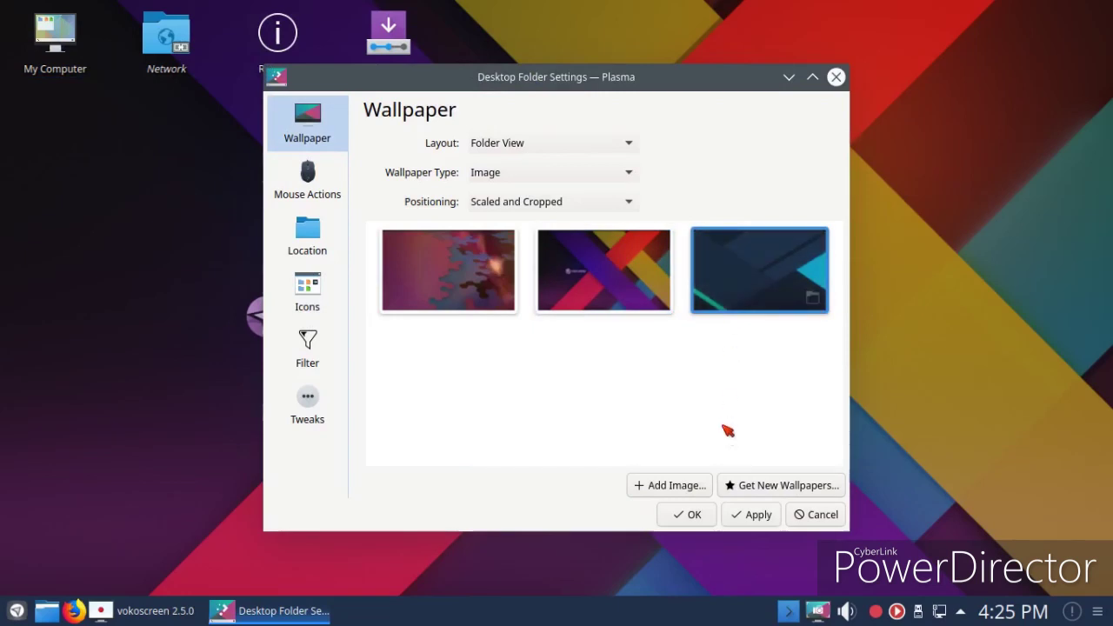
left_click(752, 515)
left_click(685, 515)
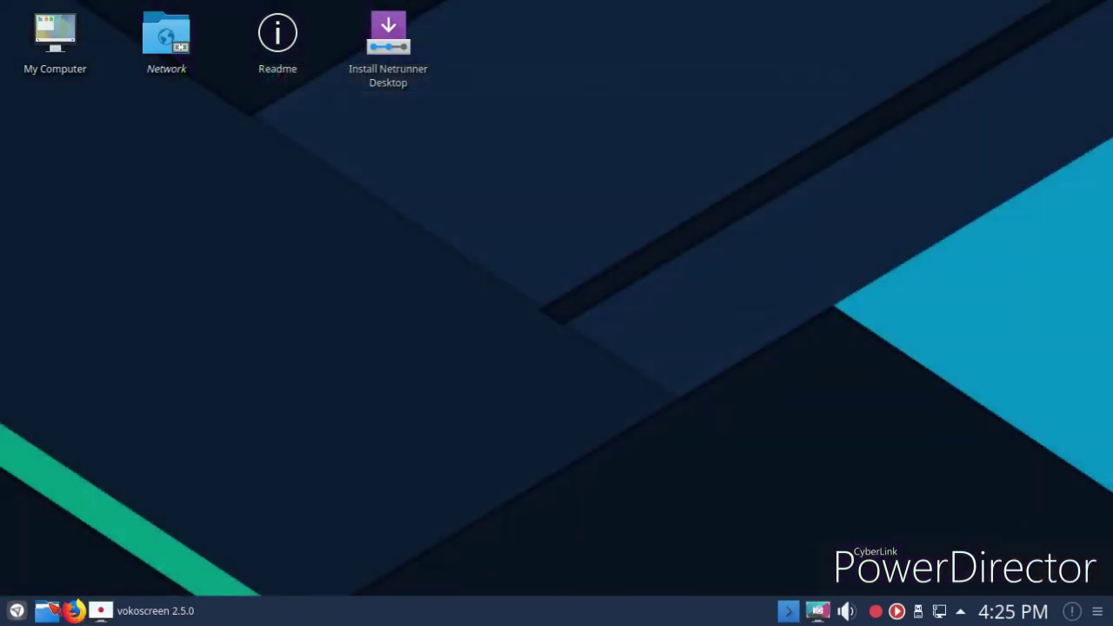
Step: Open the Look And Feel settings under Plasma Tweaks in System Settings and bring up the downloadable look and feel packages
left_click(16, 609)
left_click(23, 258)
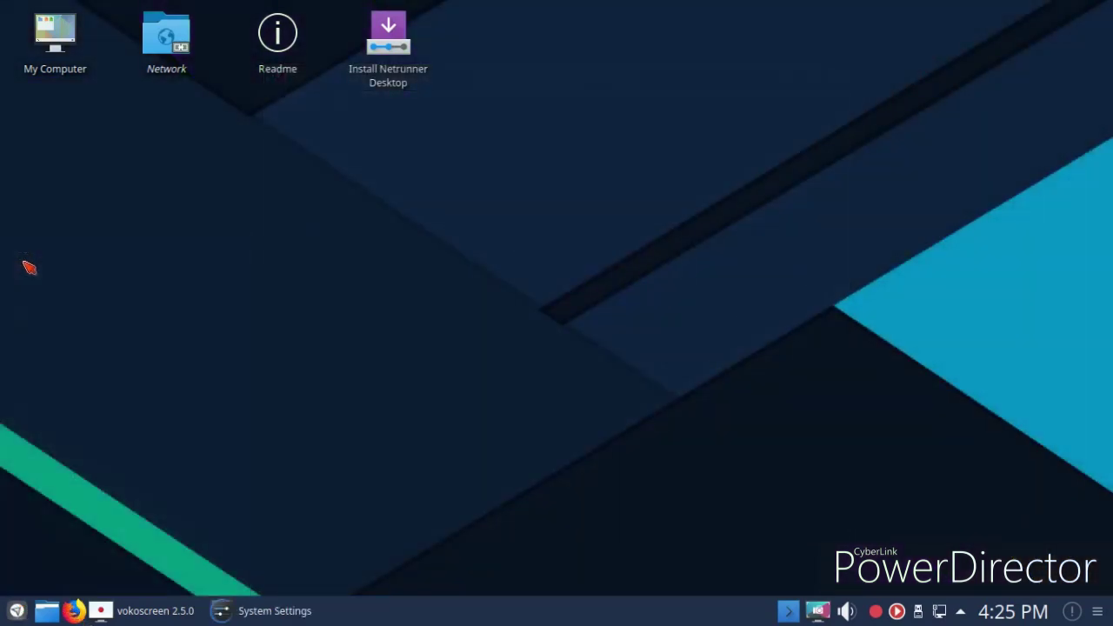
mouse_move(293, 226)
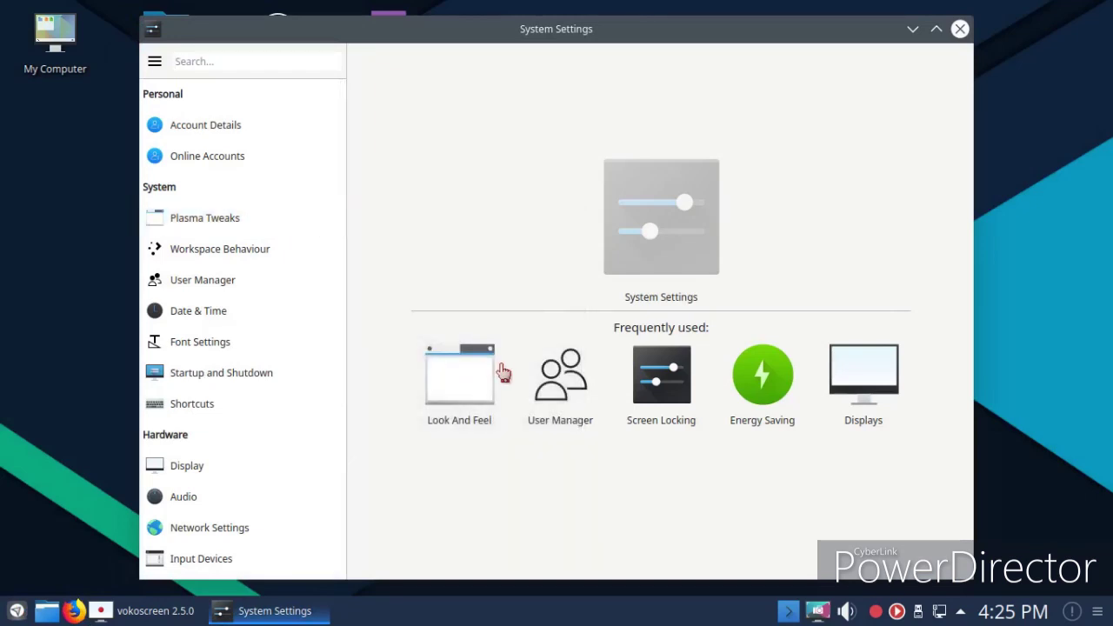
left_click(291, 218)
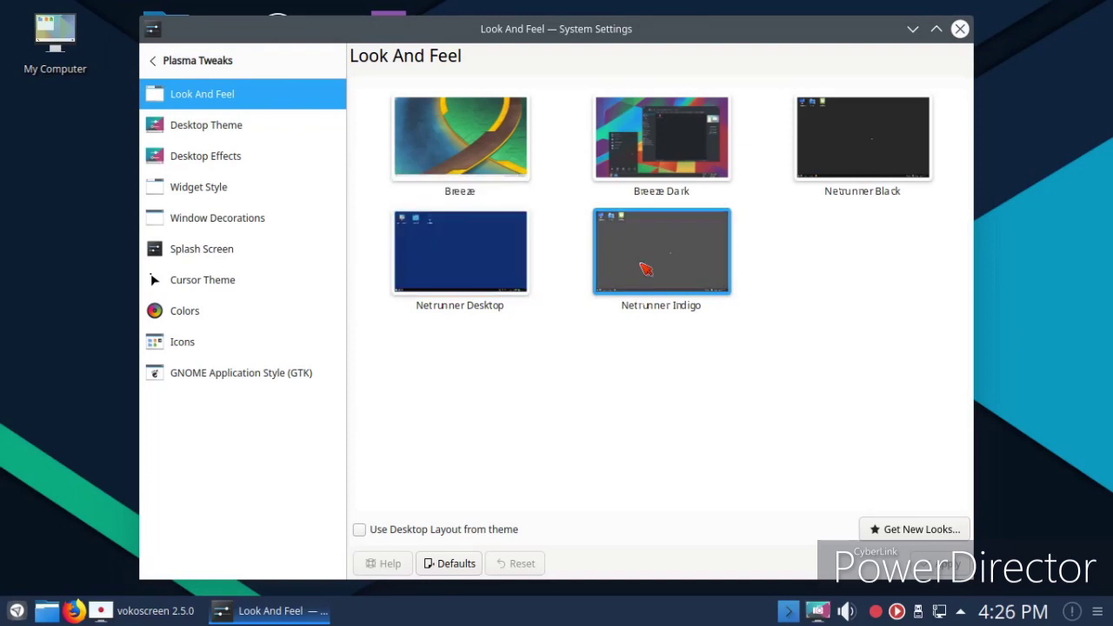
left_click(884, 532)
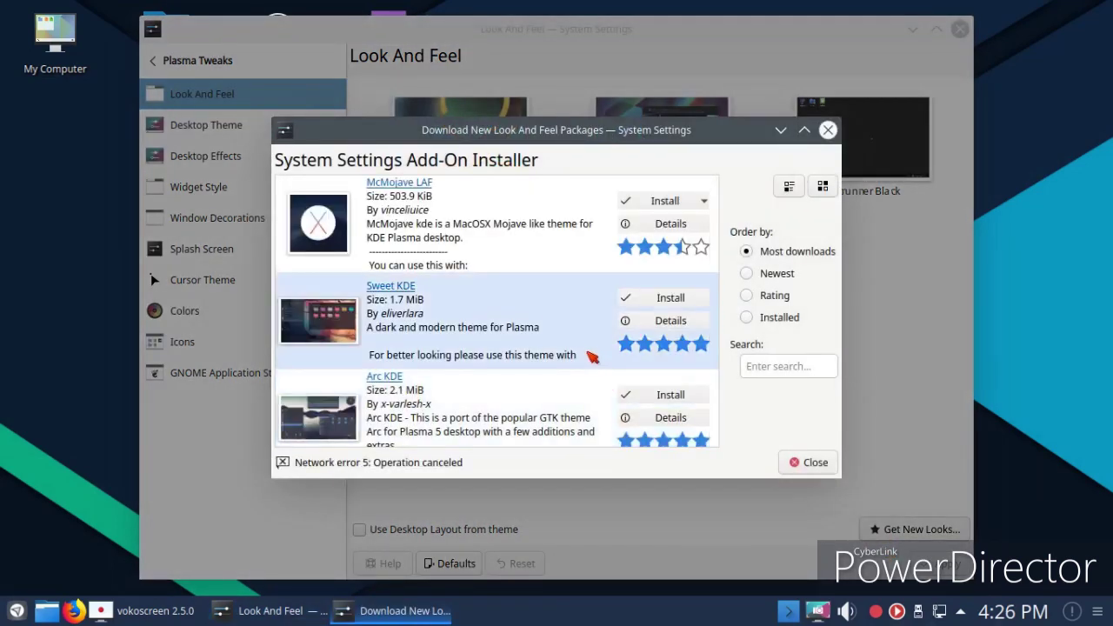
Step: Install the Sweet KDE and McMojave LAF look and feel packages and close the add-on installer
left_click(670, 298)
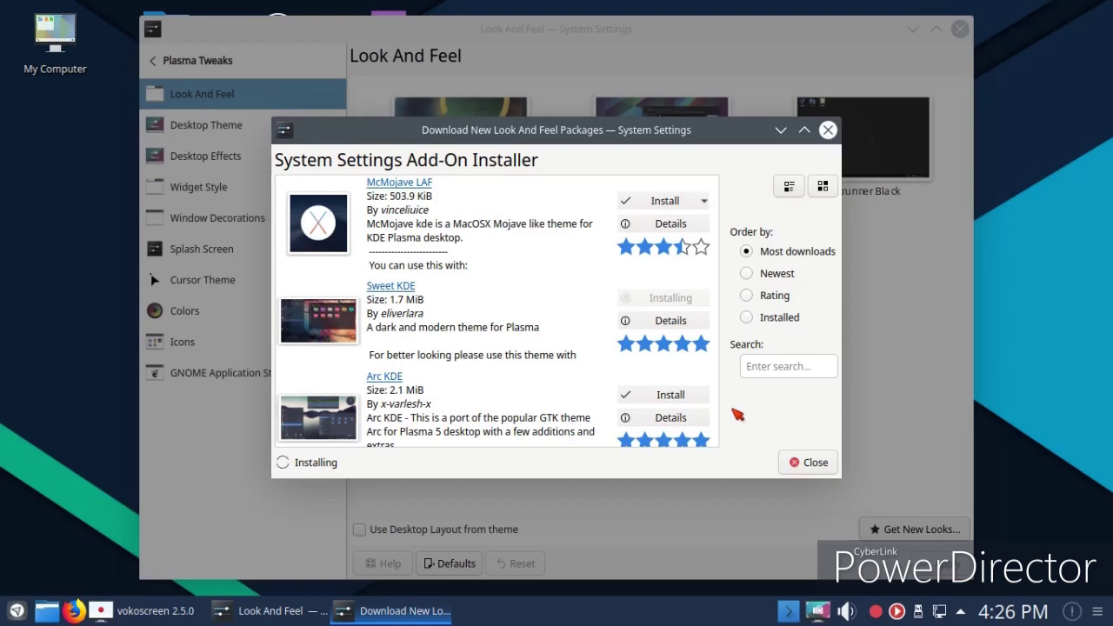
left_click(646, 204)
left_click(652, 218)
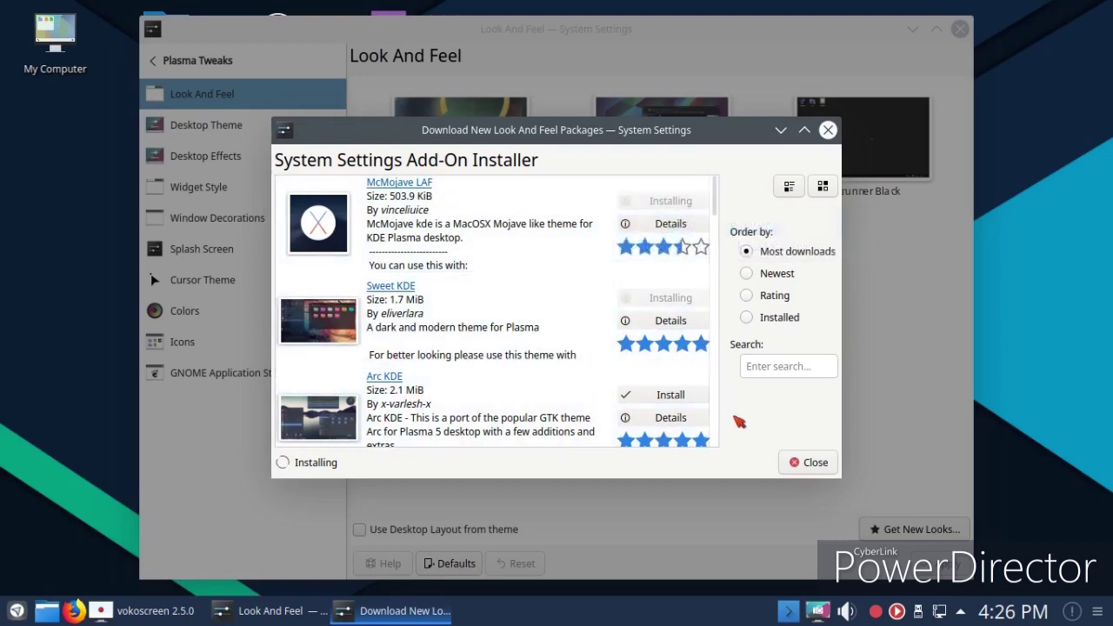
left_click(806, 466)
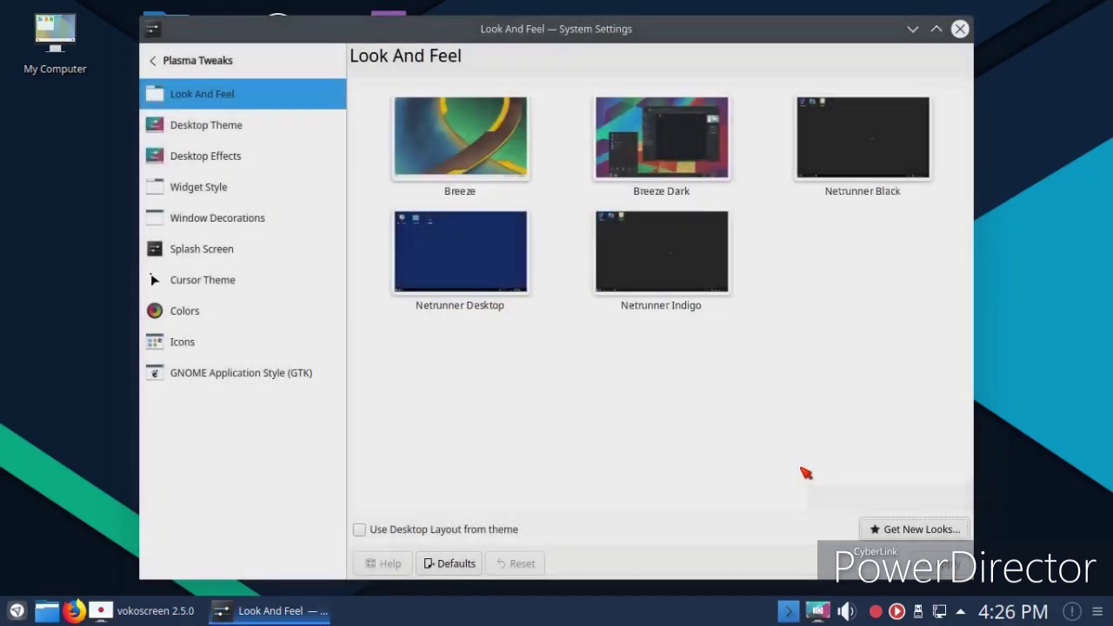
Step: Apply the Breeze Dark look and feel and check its appearance in the application launcher
left_click(702, 174)
left_click(927, 567)
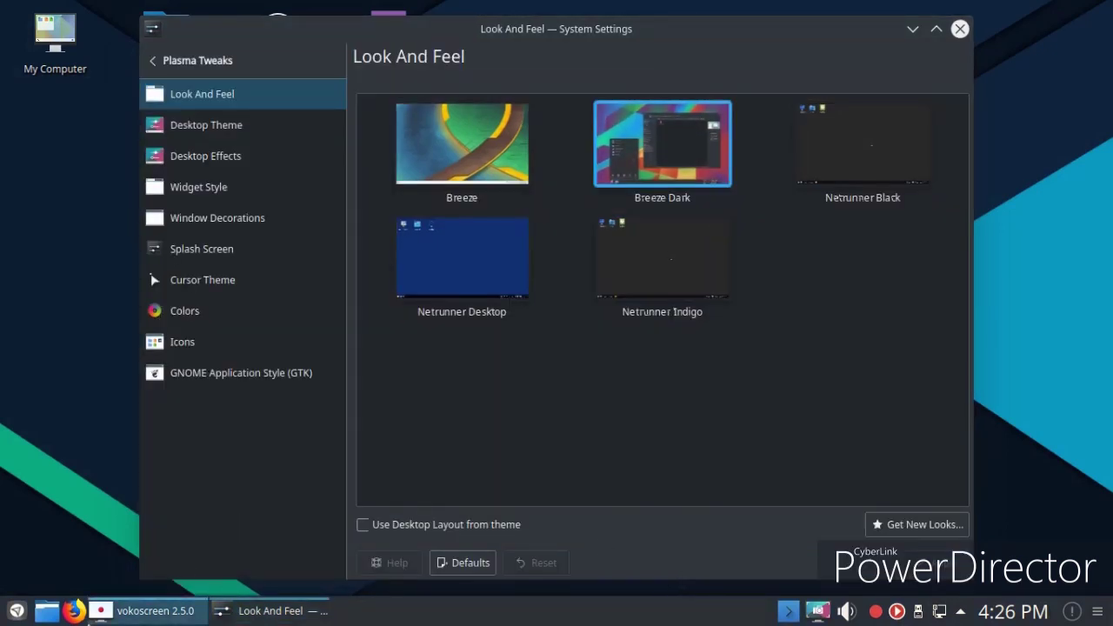
left_click(14, 609)
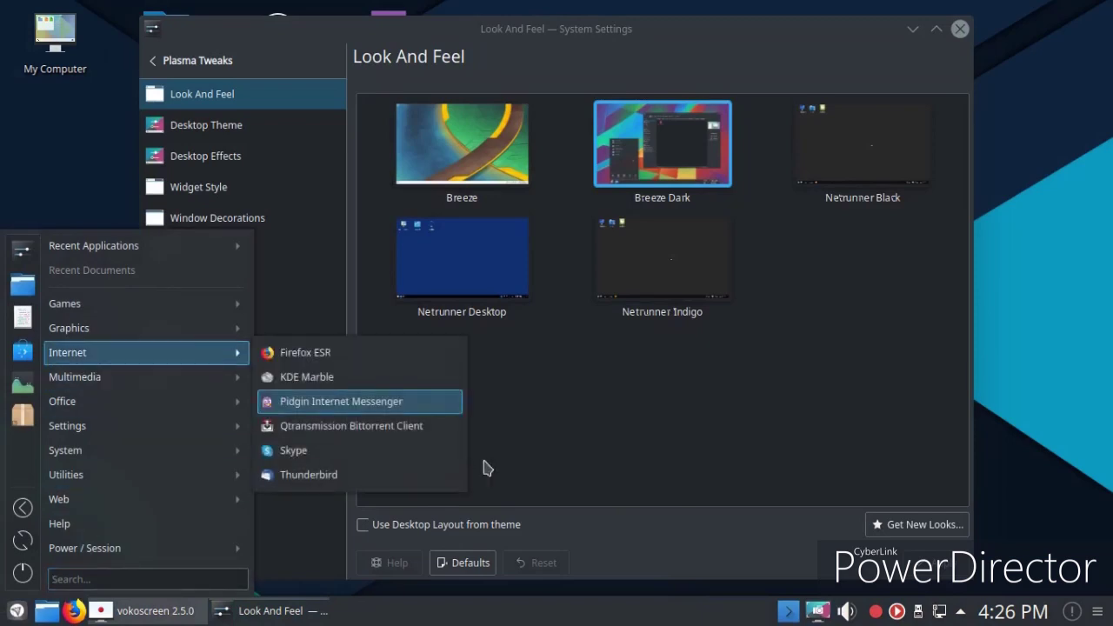
left_click(621, 426)
Step: Apply the McMojave desktop theme and check its appearance in the application launcher
left_click(219, 124)
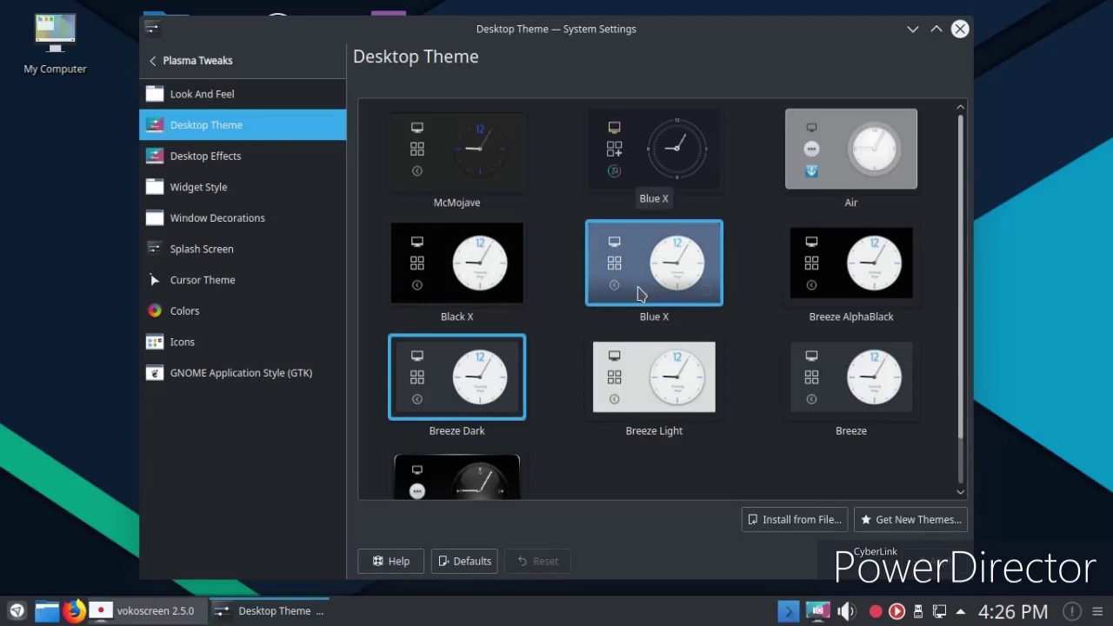
left_click(448, 172)
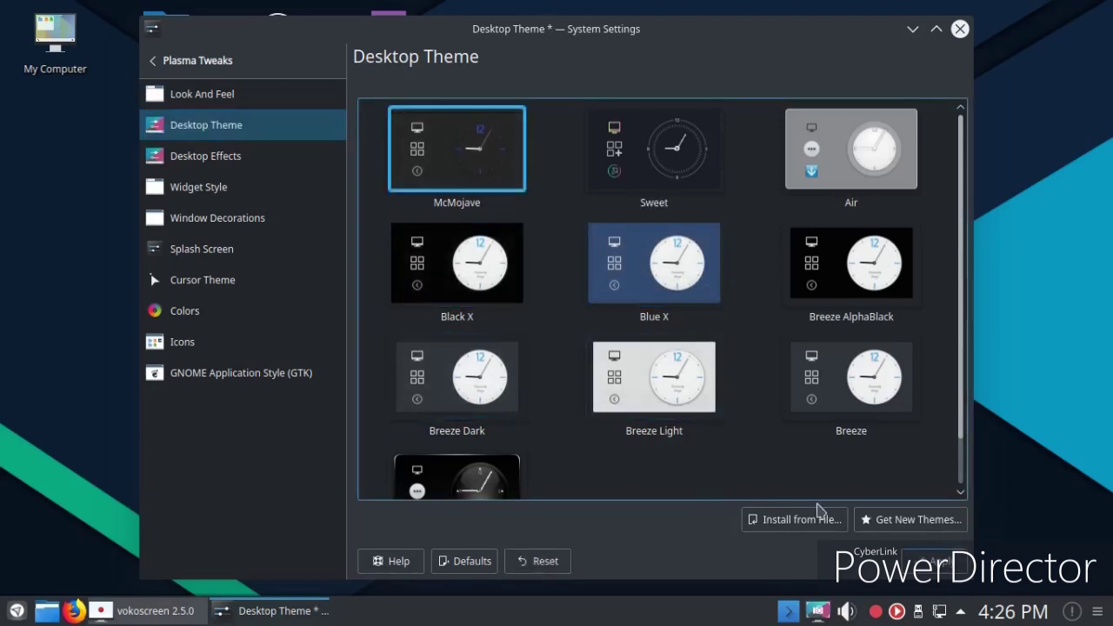
left_click(939, 563)
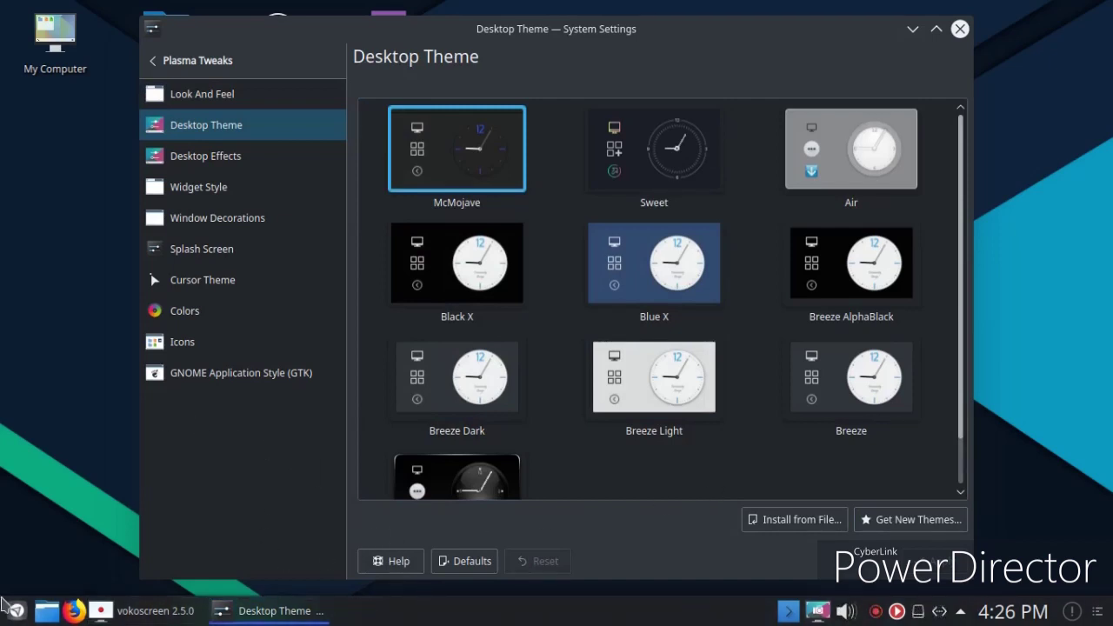
left_click(16, 611)
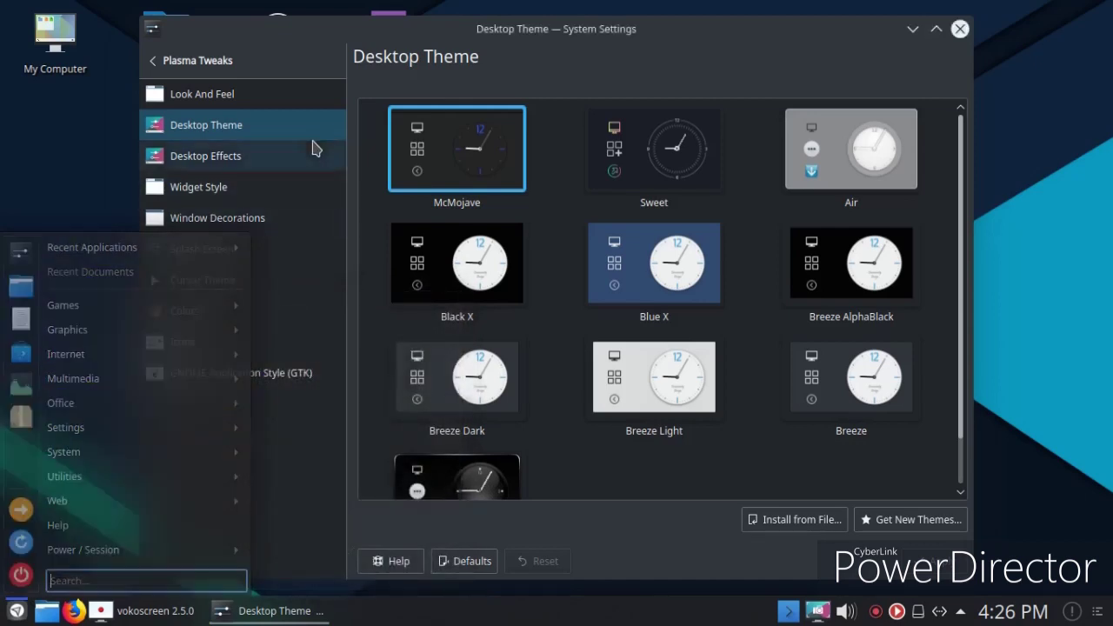
left_click(252, 158)
Step: Preview the MS Windows 9x widget style, and choose and apply the Fusion widget style instead
left_click(229, 196)
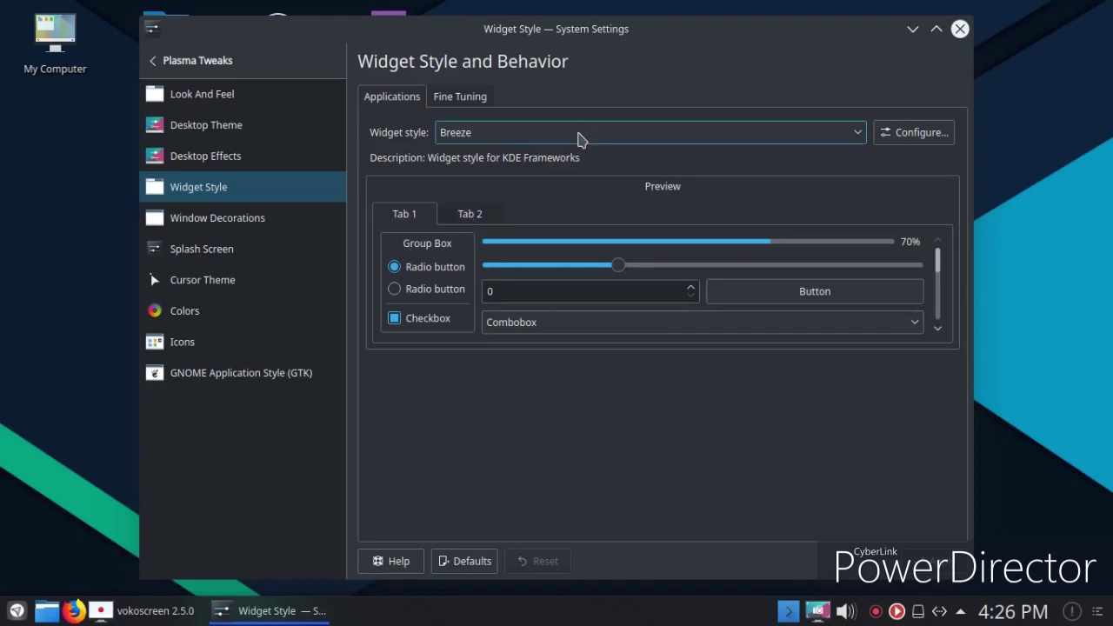
left_click(580, 138)
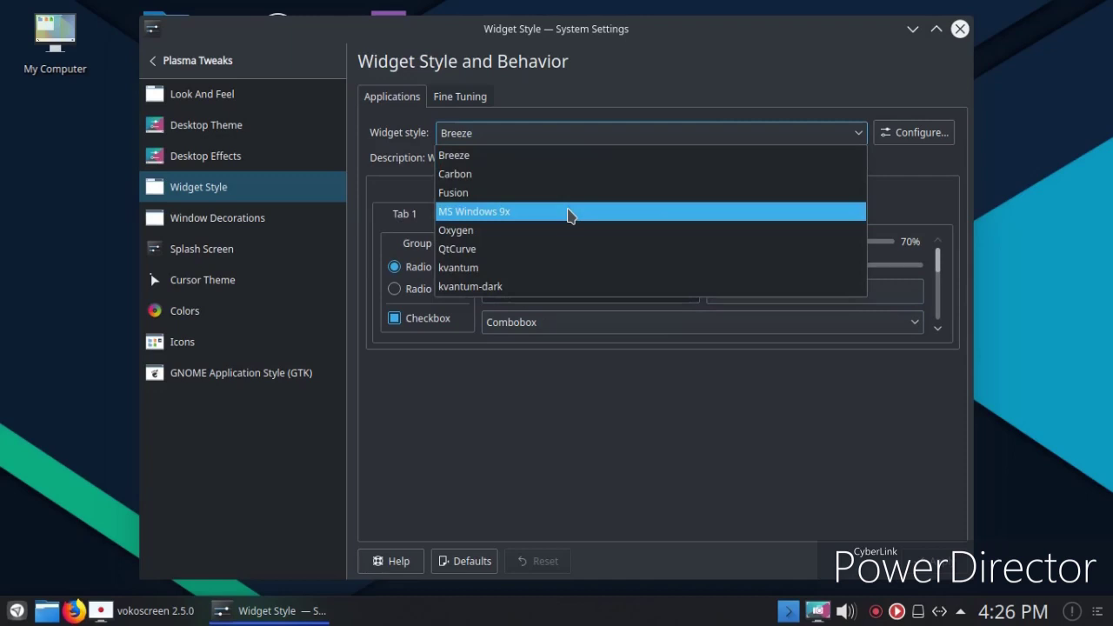
left_click(567, 213)
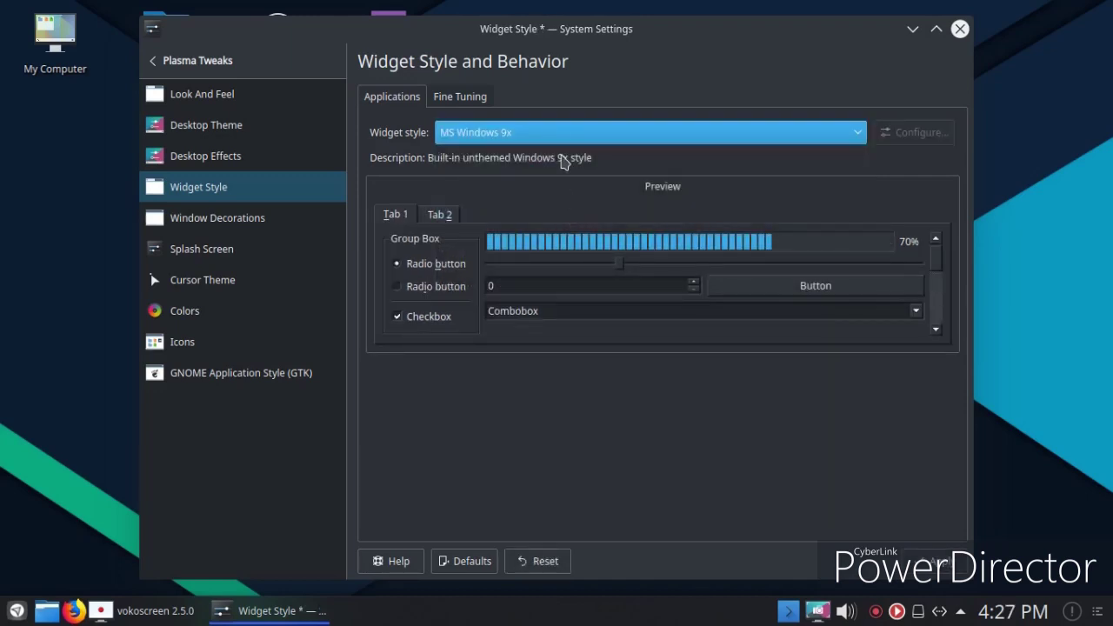
left_click(554, 133)
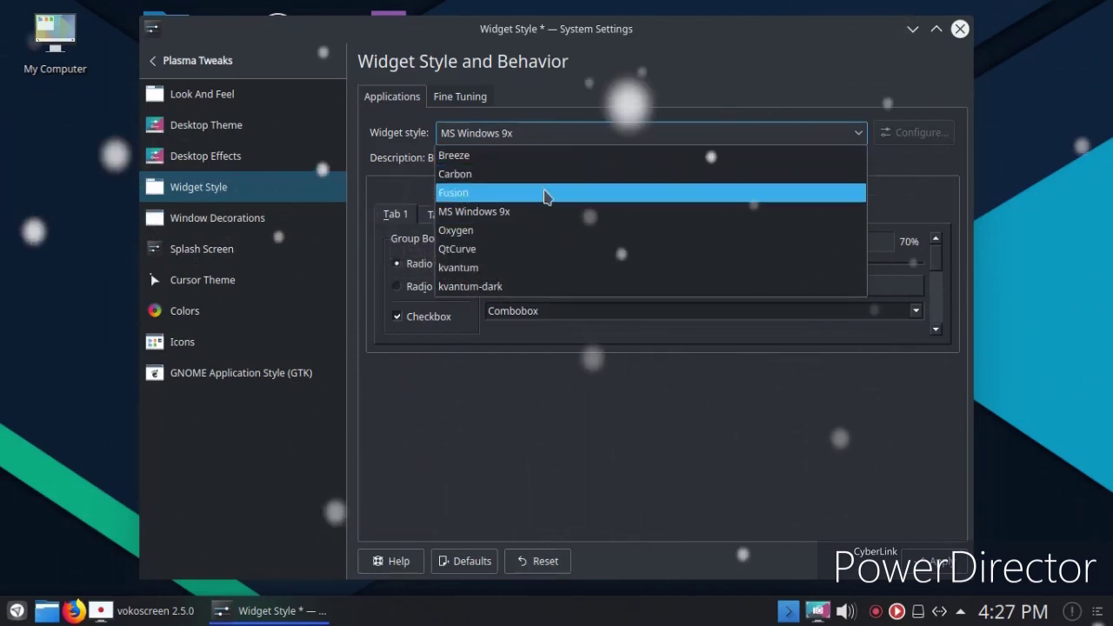
left_click(547, 191)
left_click(935, 561)
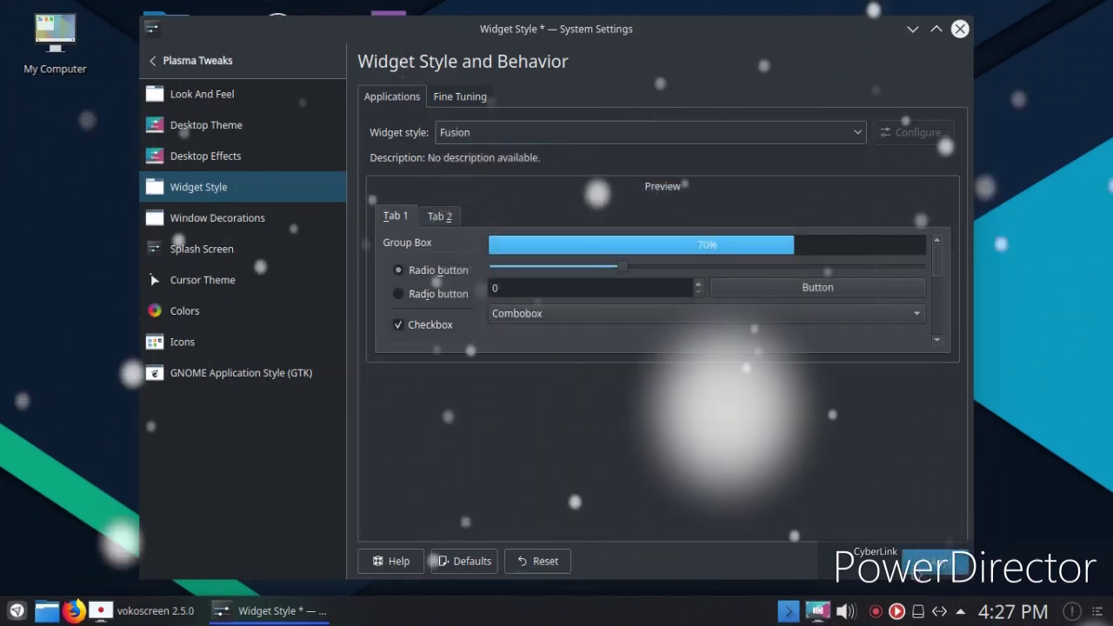
Step: Apply the McMojave window decoration theme and close System Settings
left_click(261, 217)
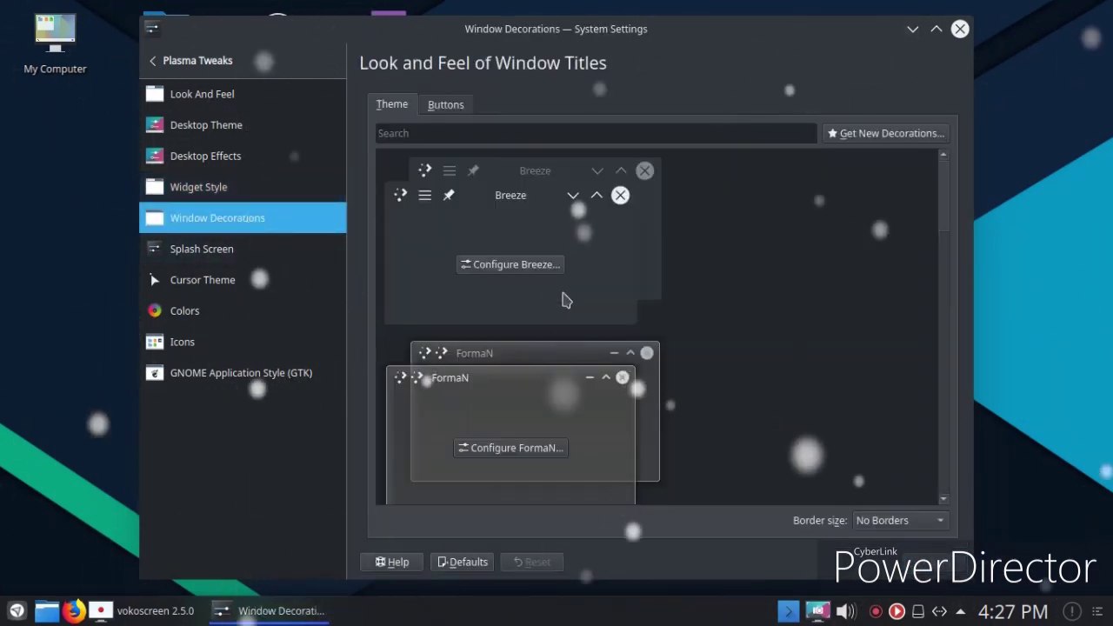
scroll(716, 280, "down", 1)
scroll(717, 296, "down", 3)
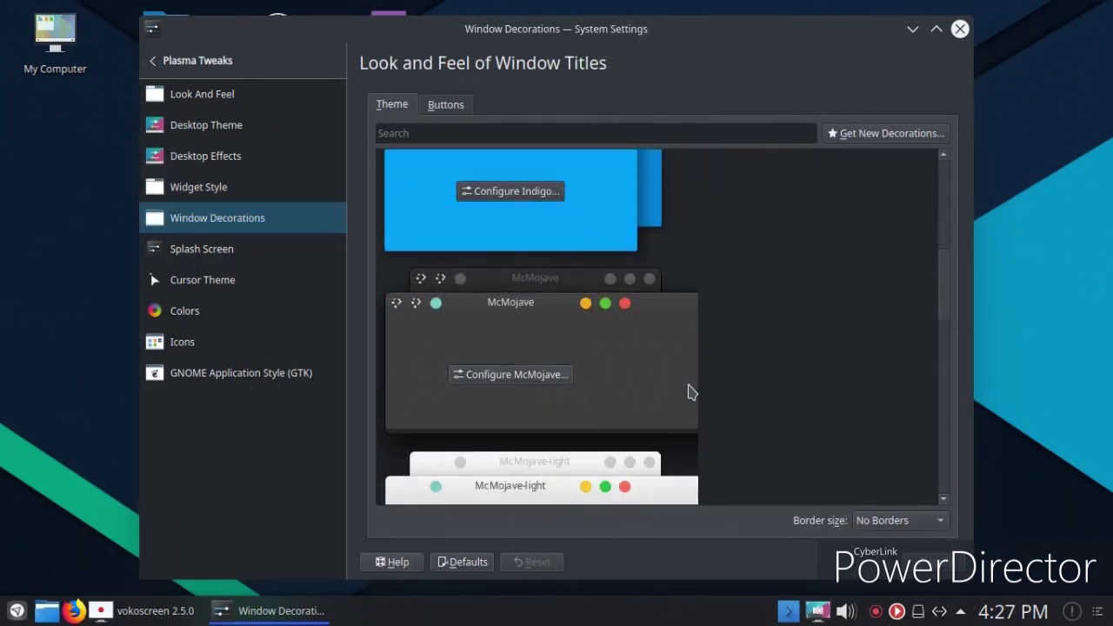
left_click(647, 376)
left_click(934, 563)
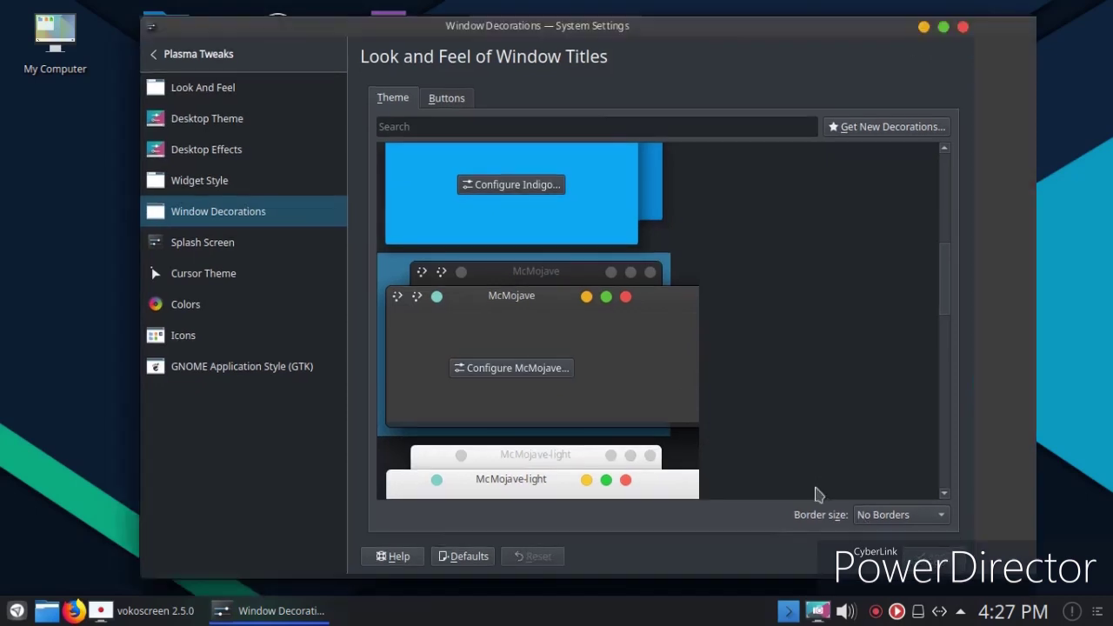
left_click(963, 29)
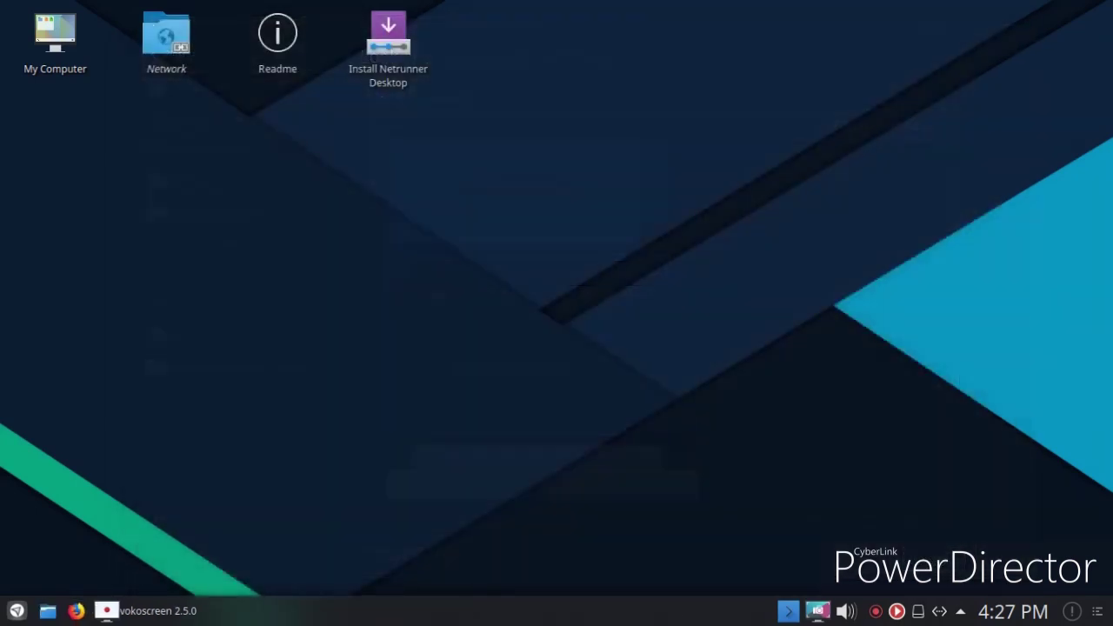
Step: Open Konsole from the System applications to view the new window decoration, and close it
left_click(16, 610)
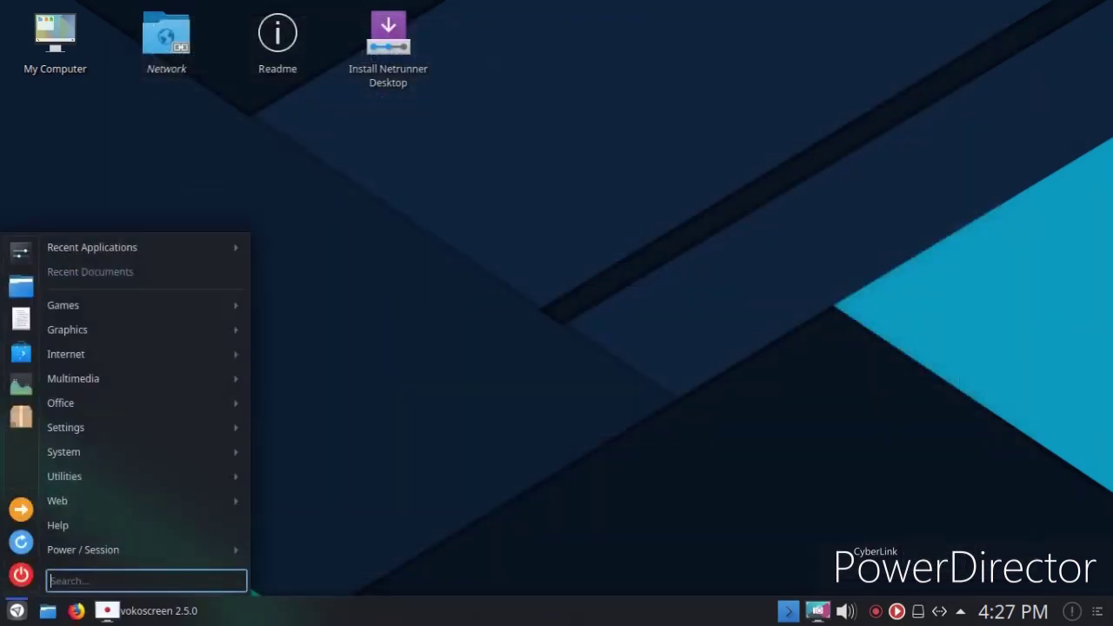
mouse_move(52, 427)
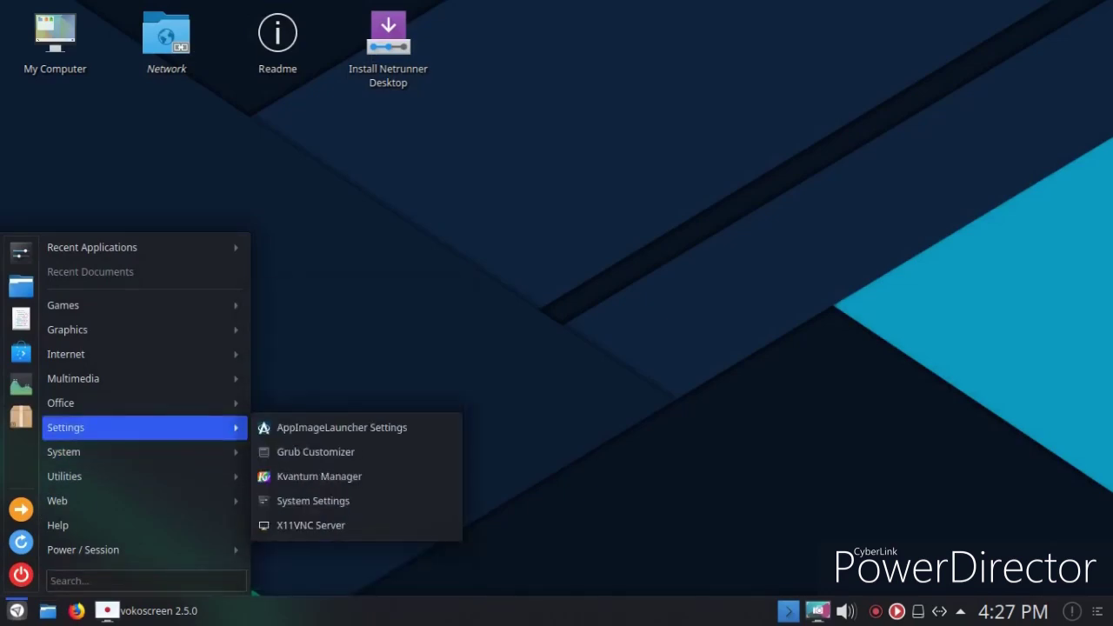
mouse_move(131, 452)
left_click(306, 427)
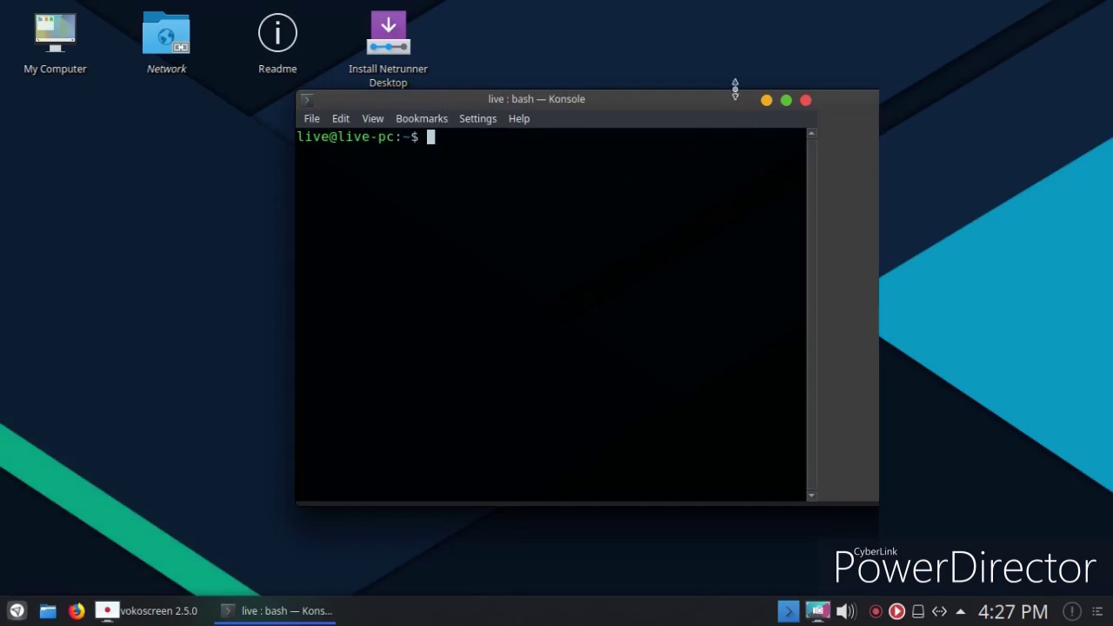
left_click(805, 102)
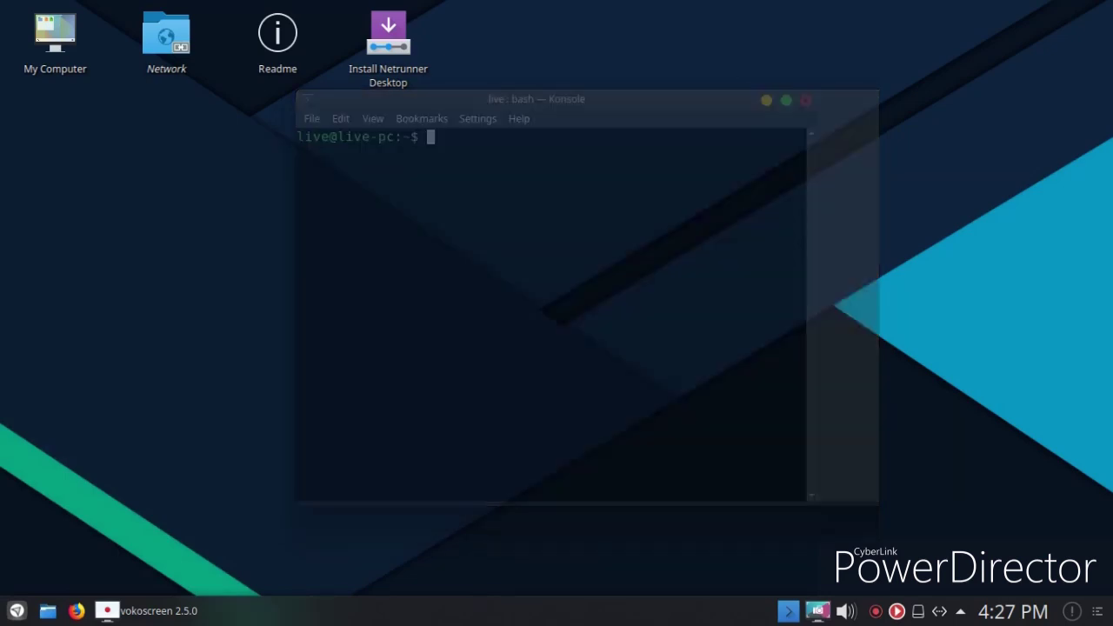
Step: Set the desktop wallpaper to the orange kite-shaped logo on a purple background and close the desktop settings
right_click(531, 184)
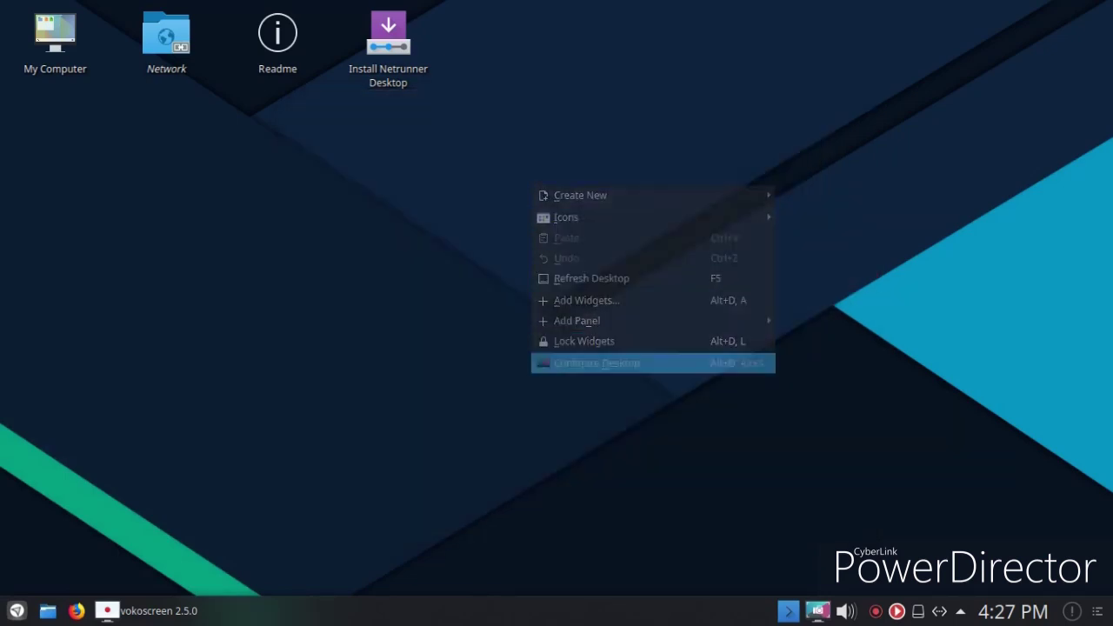
left_click(597, 361)
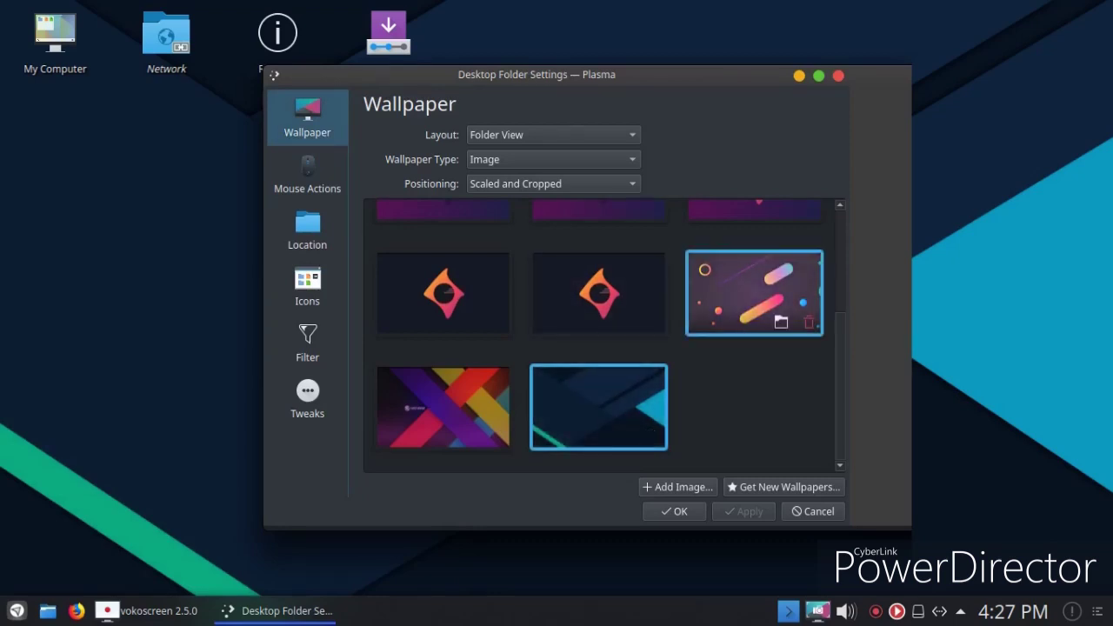
scroll(754, 328, "up", 3)
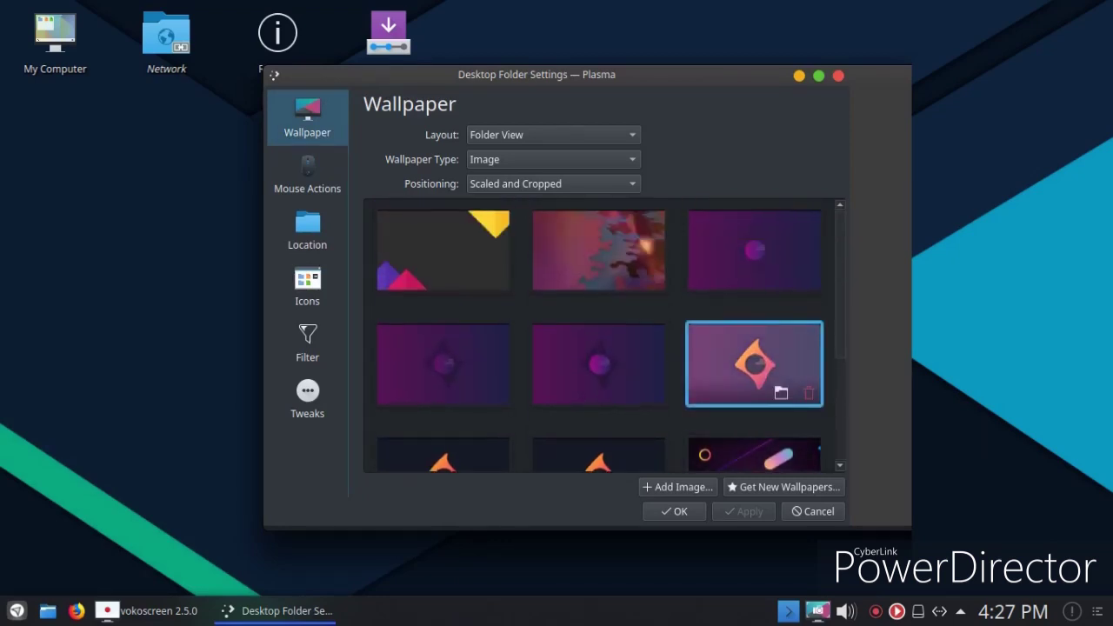
scroll(754, 363, "down", 1)
left_click(753, 340)
left_click(743, 513)
left_click(675, 512)
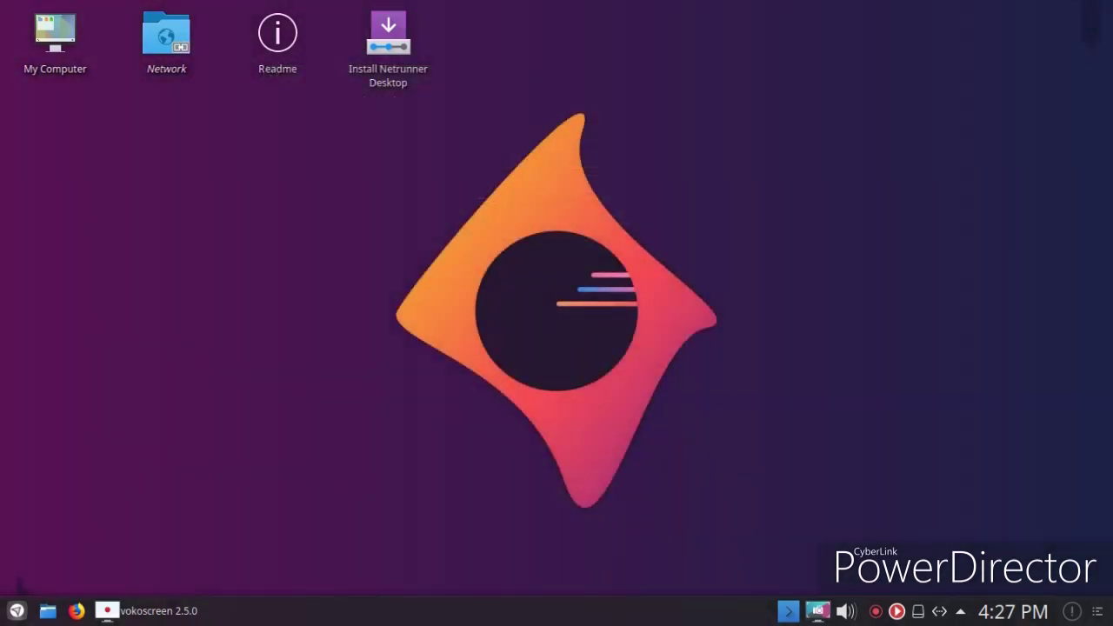
Step: Open the Discover software center and look through its featured applications
left_click(16, 610)
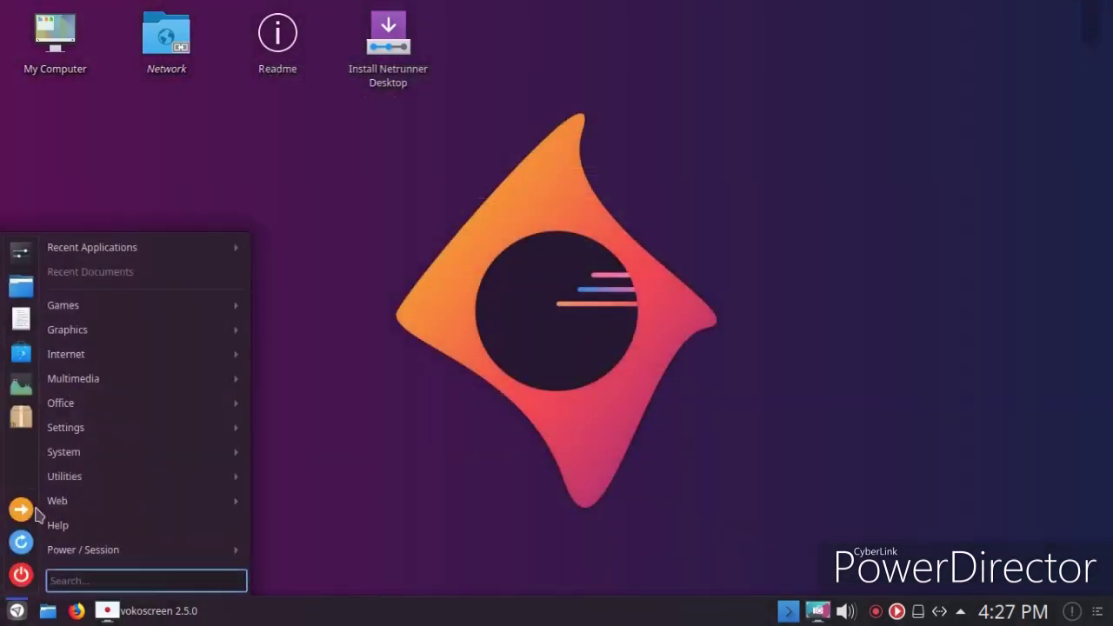
left_click(26, 354)
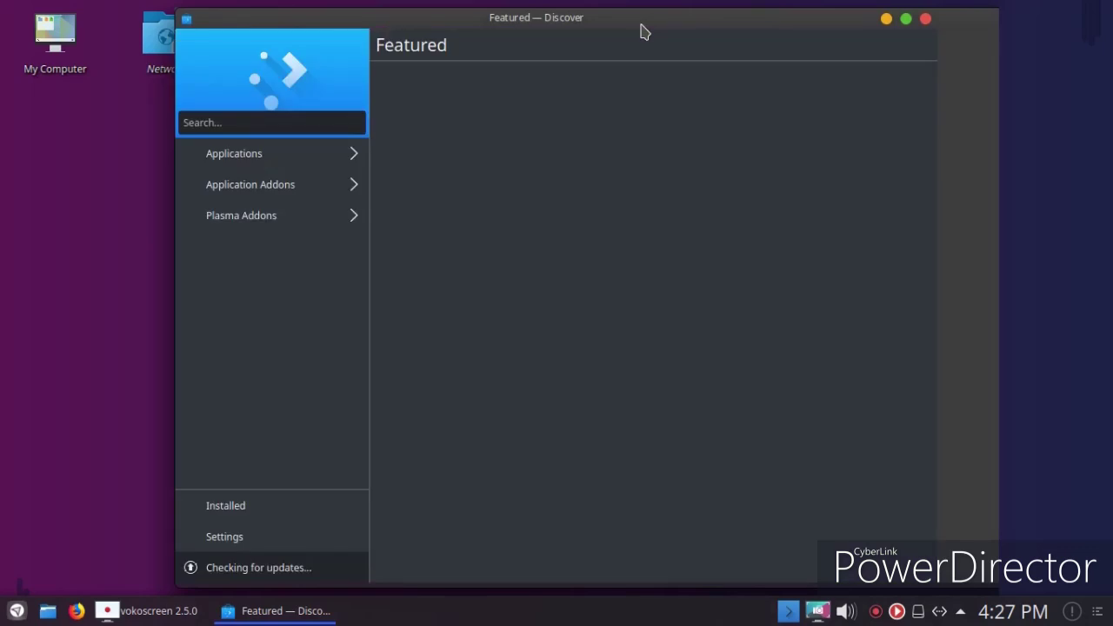
left_click_drag(641, 30, 669, 49)
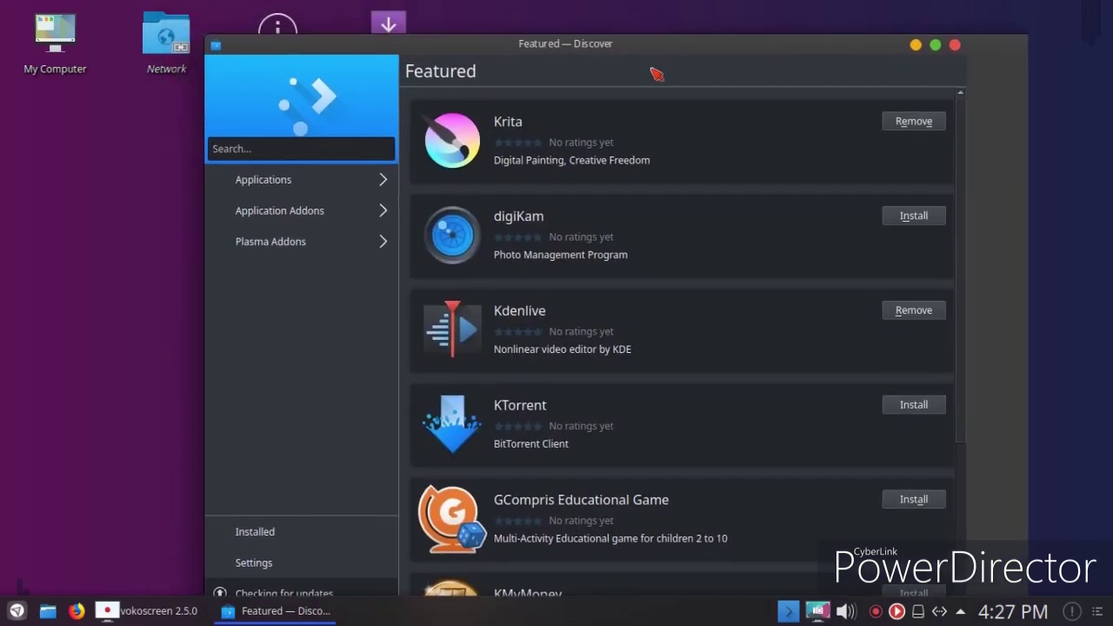
scroll(778, 177, "down", 3)
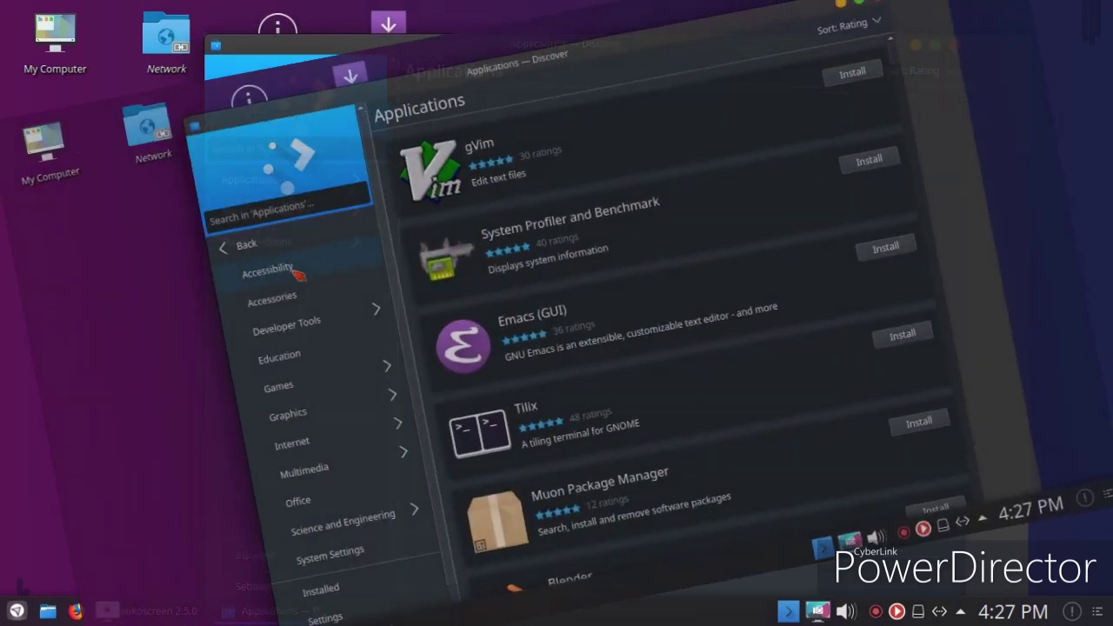
Step: Browse the Accessibility and Developer Tools applications, including the Profiling and Web Development categories, and close Discover
left_click(294, 273)
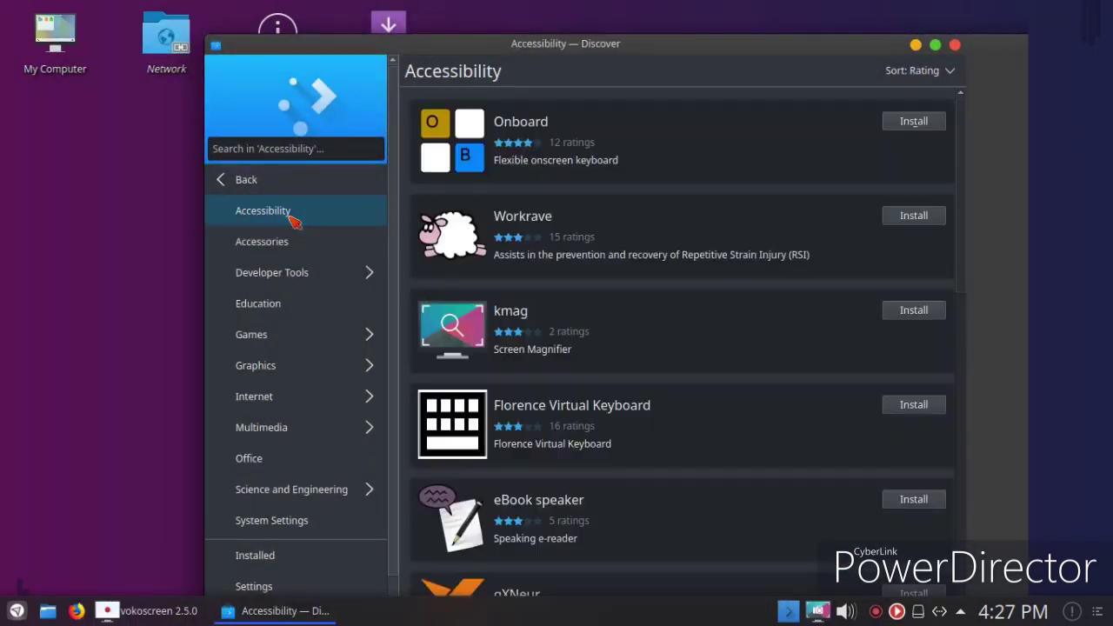
left_click(308, 271)
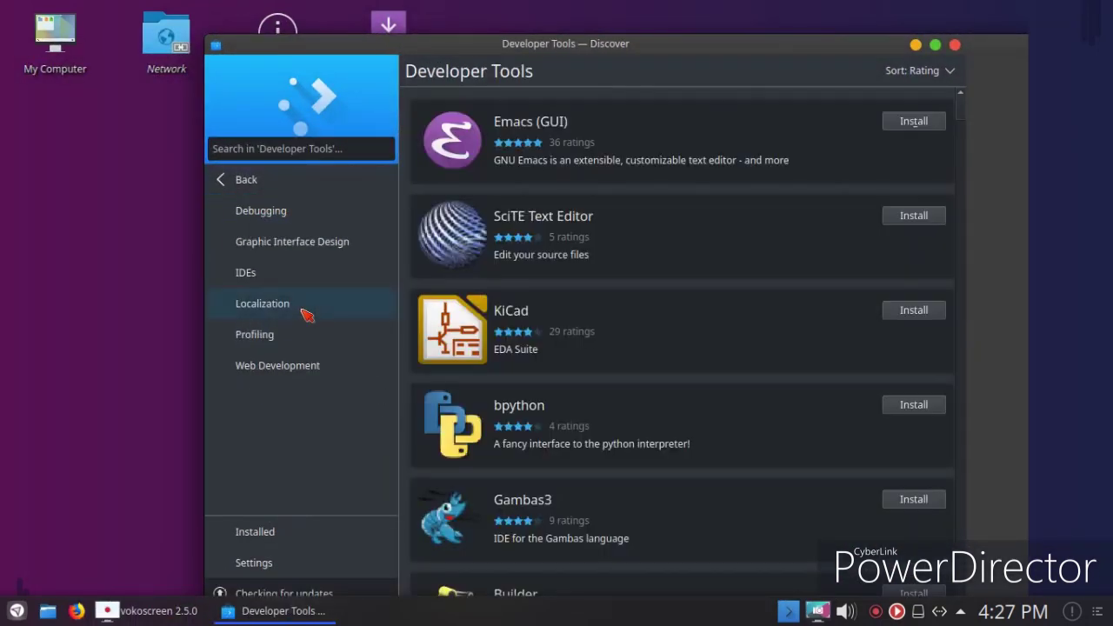
left_click(266, 335)
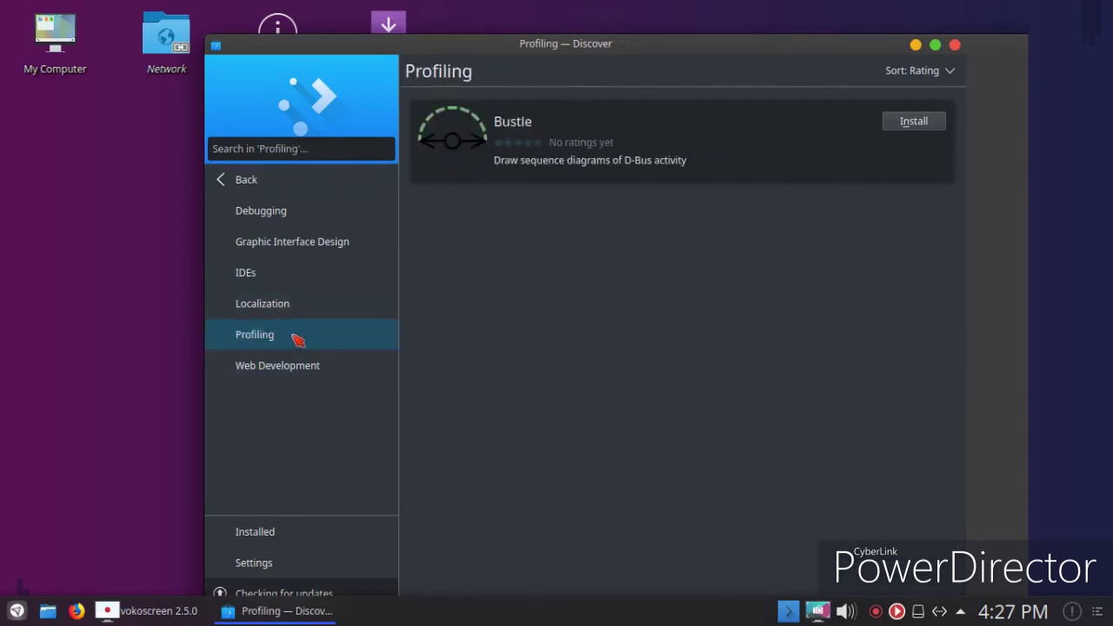
left_click(300, 366)
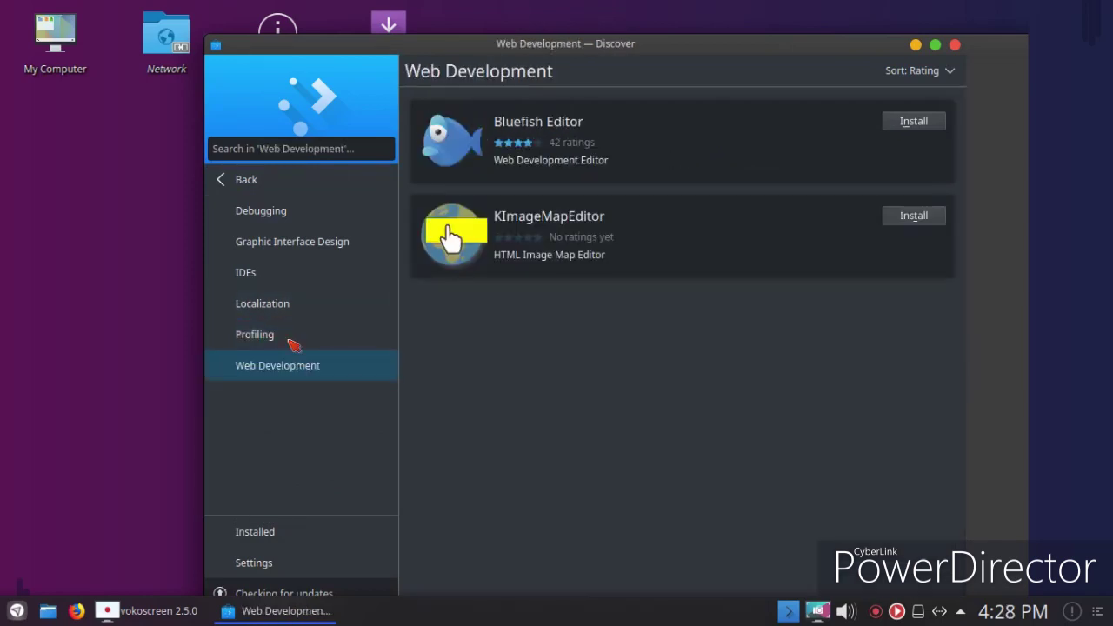
left_click(954, 45)
Step: Reopen Discover to view the featured applications once more, and close it
left_click(17, 610)
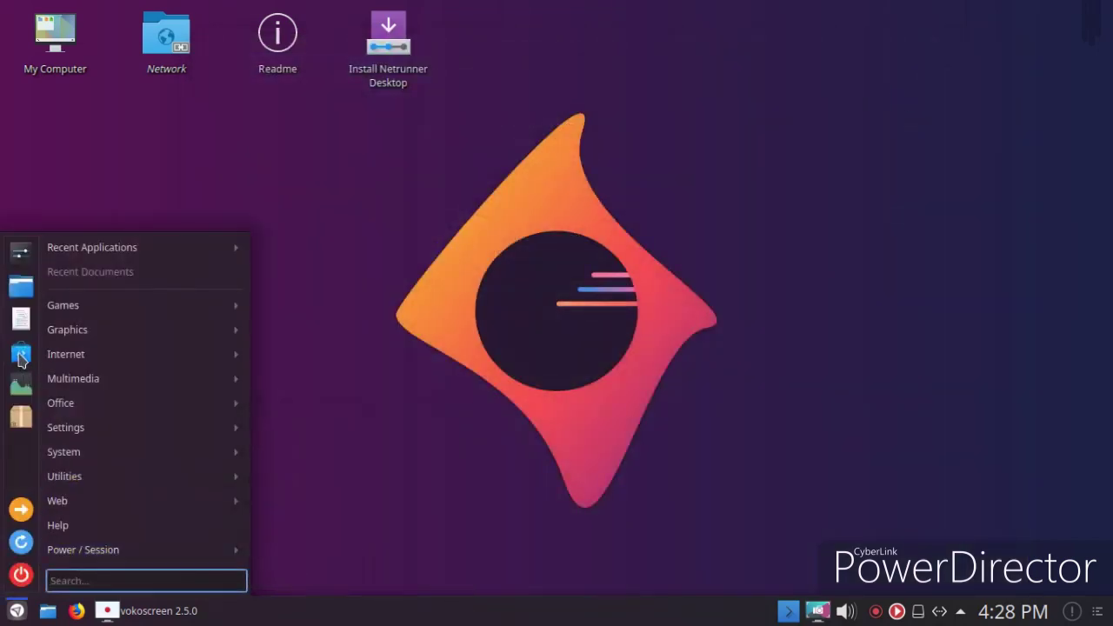
left_click(21, 355)
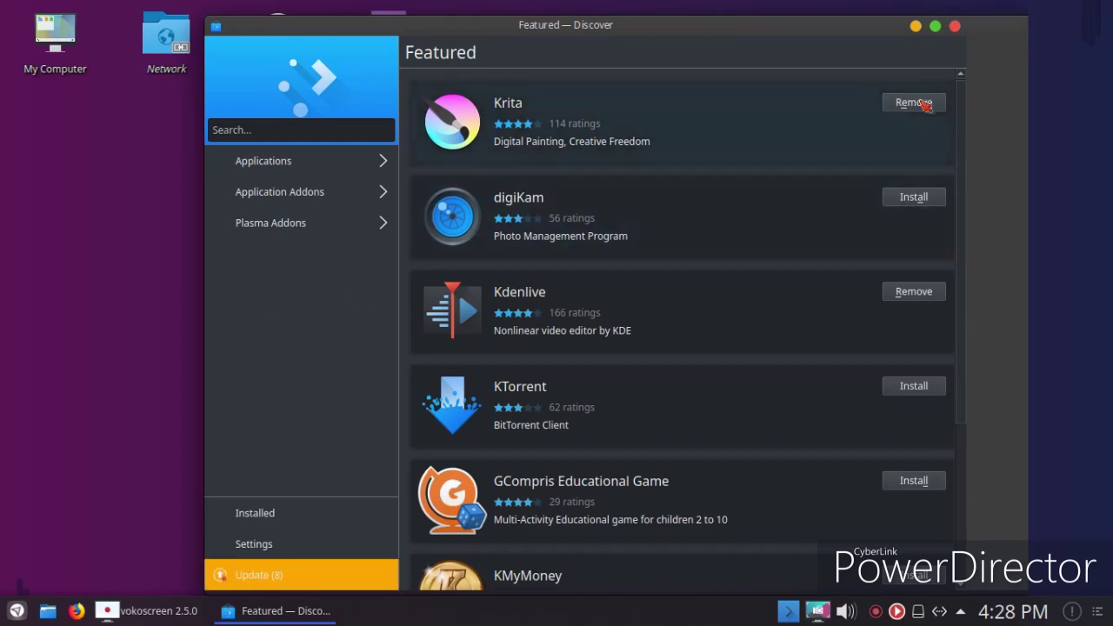
left_click(955, 26)
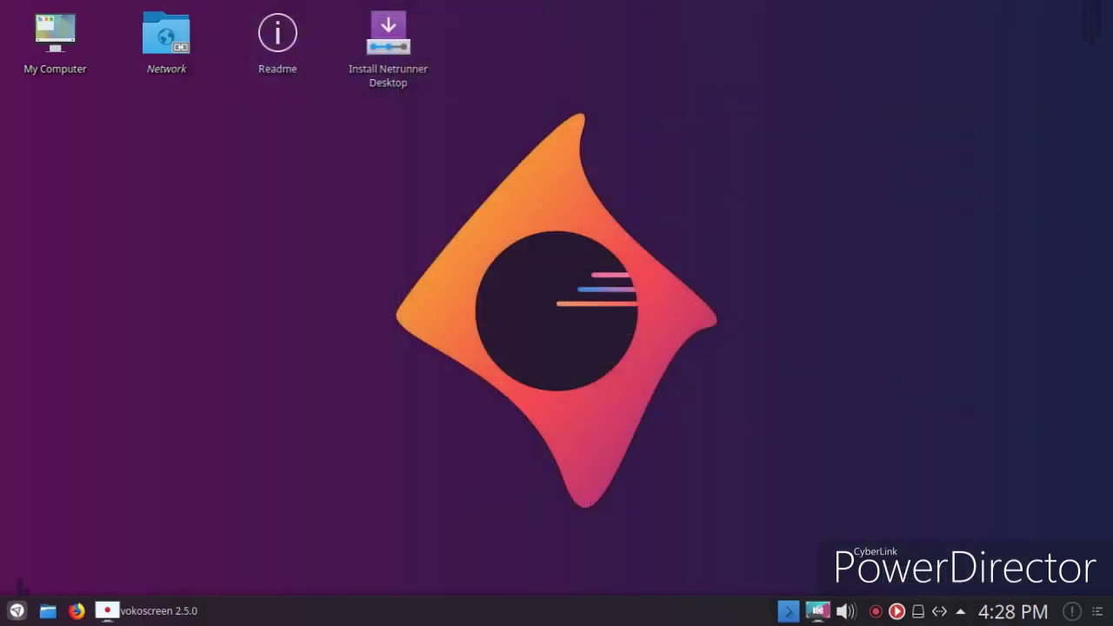
Step: Open System Settings and show the list of available regions in the Formats settings of Account Details
left_click(17, 609)
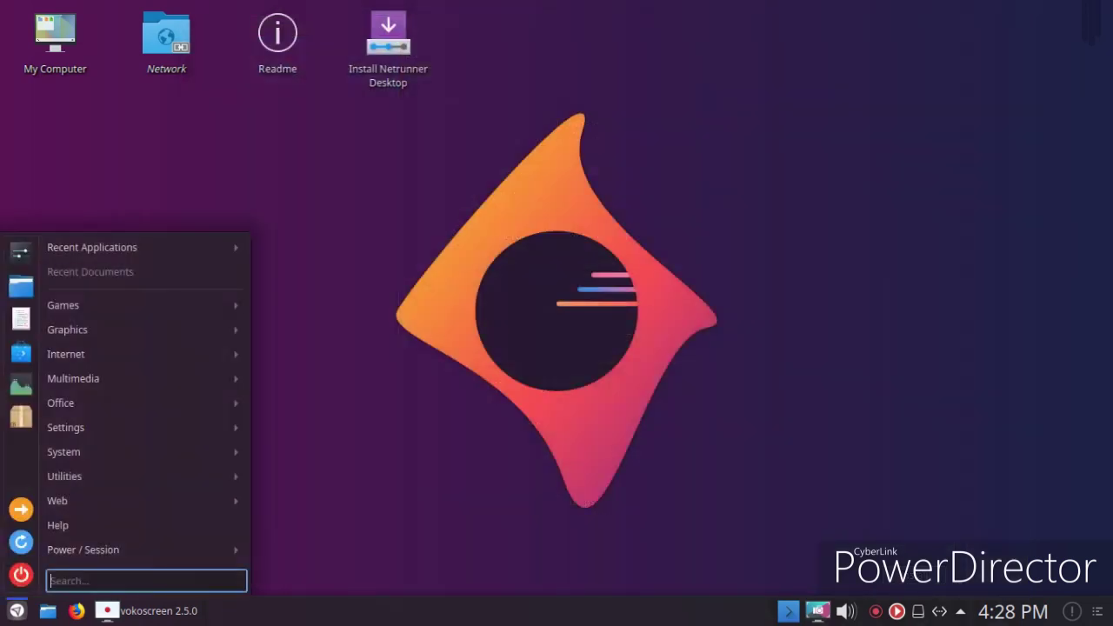
left_click(19, 259)
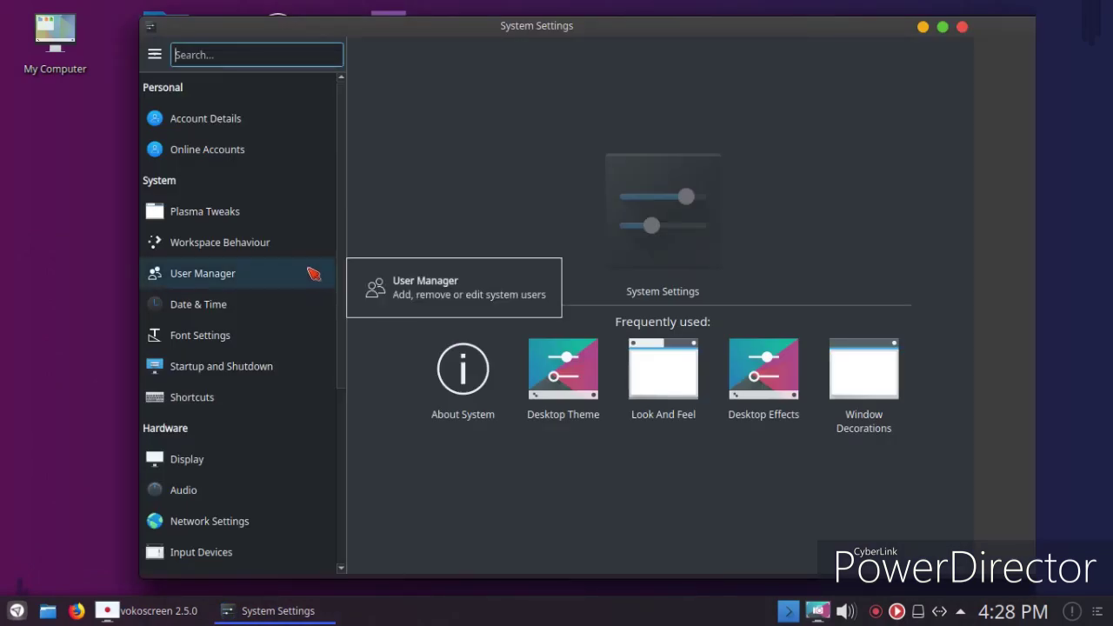
left_click(246, 131)
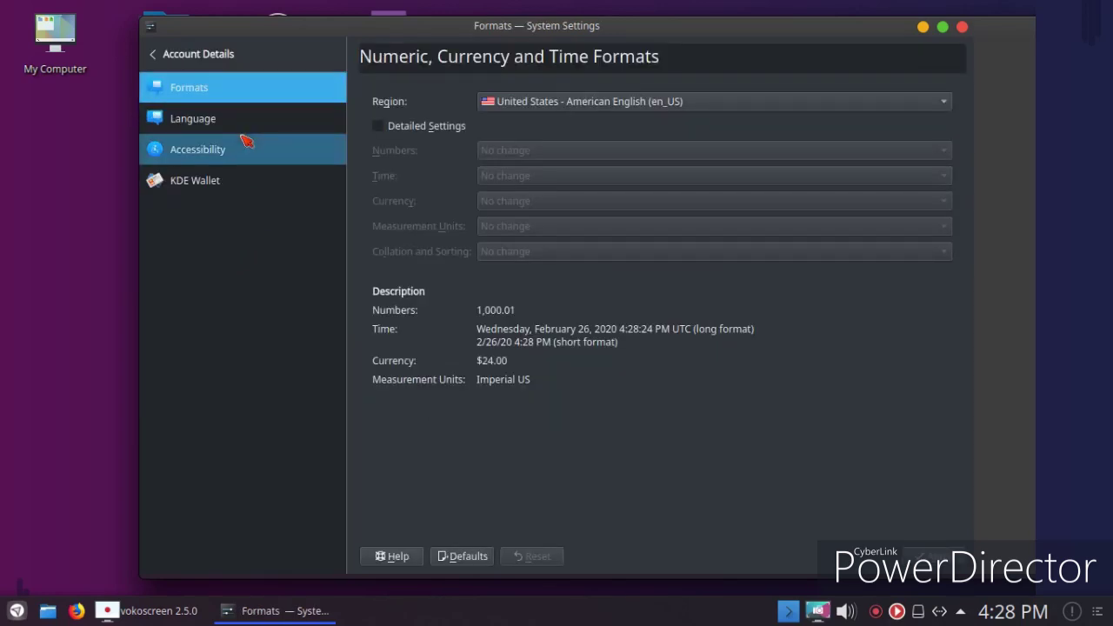
left_click(529, 102)
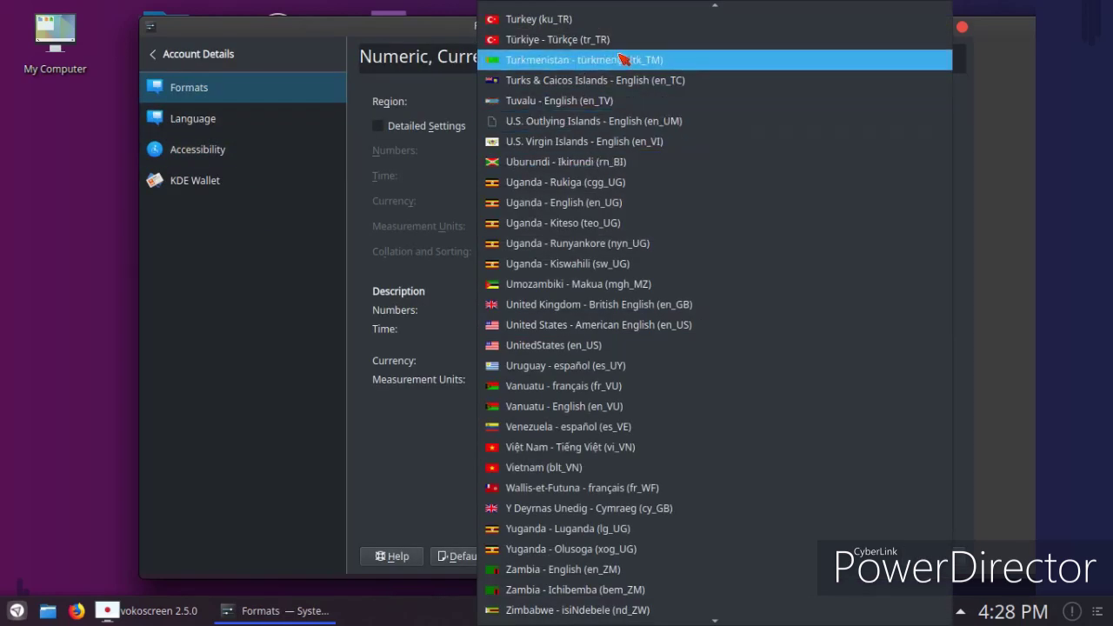
Step: Look through the available region formats from end to end, dismiss the list without choosing one, and close System Settings
scroll(731, 239, "down", 10)
scroll(738, 272, "down", 15)
scroll(738, 282, "down", 15)
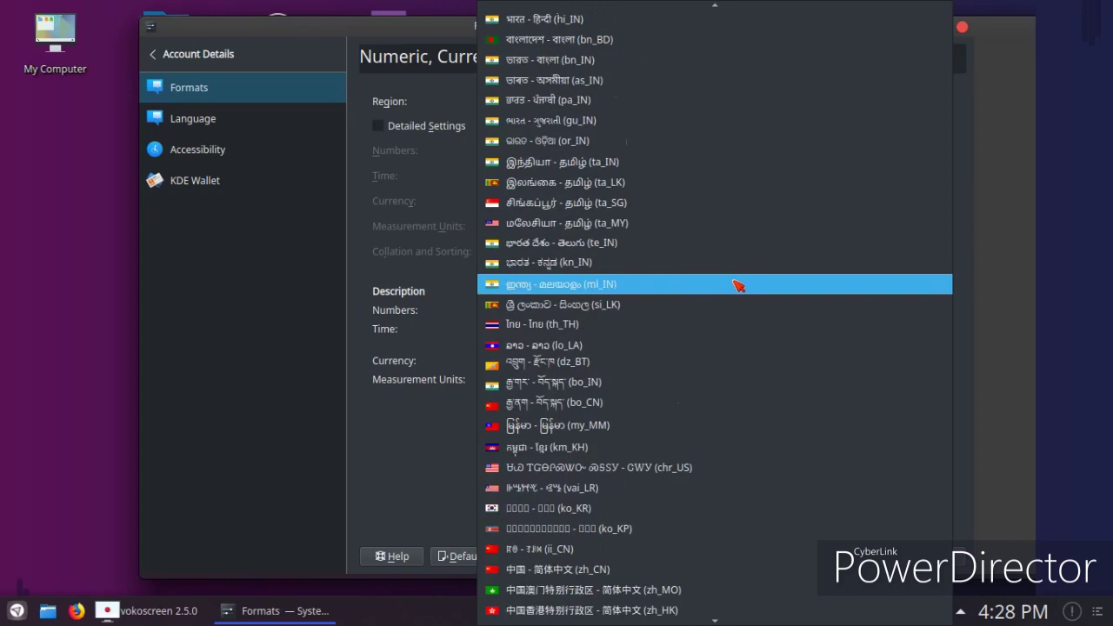
scroll(737, 285, "down", 2)
scroll(738, 287, "up", 9)
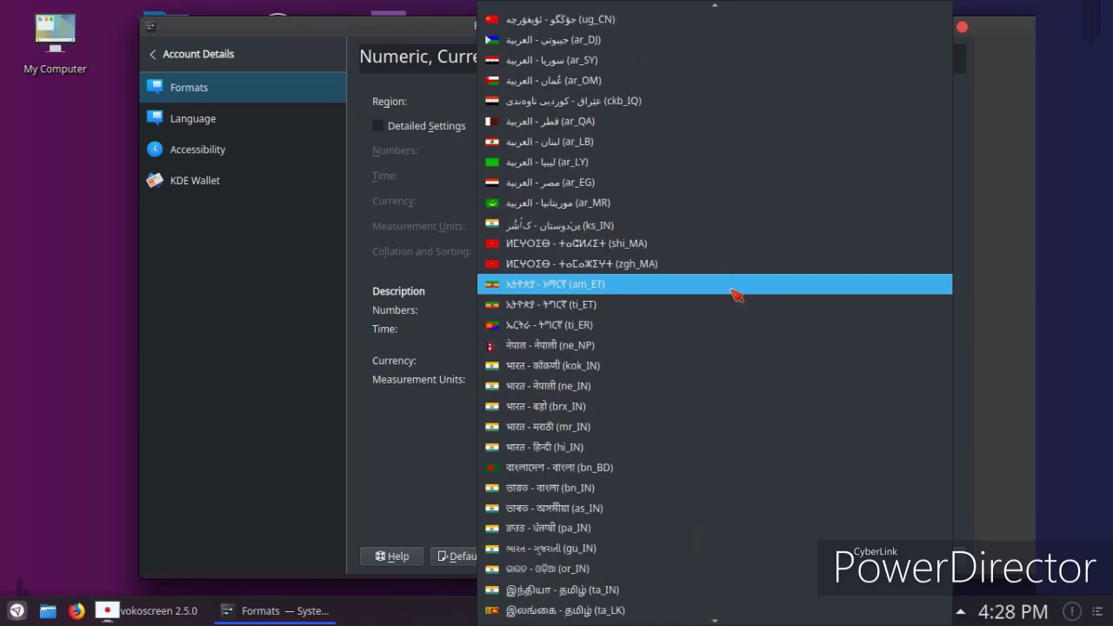
scroll(731, 302, "up", 4)
scroll(721, 307, "up", 5)
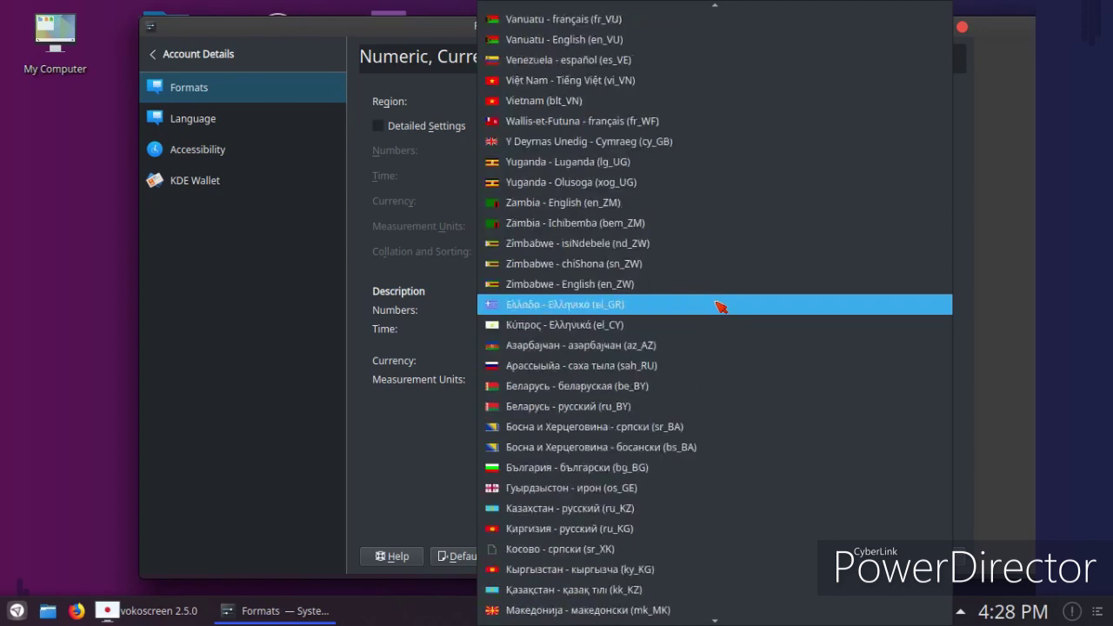
scroll(721, 307, "up", 2)
scroll(720, 307, "up", 3)
scroll(721, 307, "up", 6)
scroll(722, 307, "up", 20)
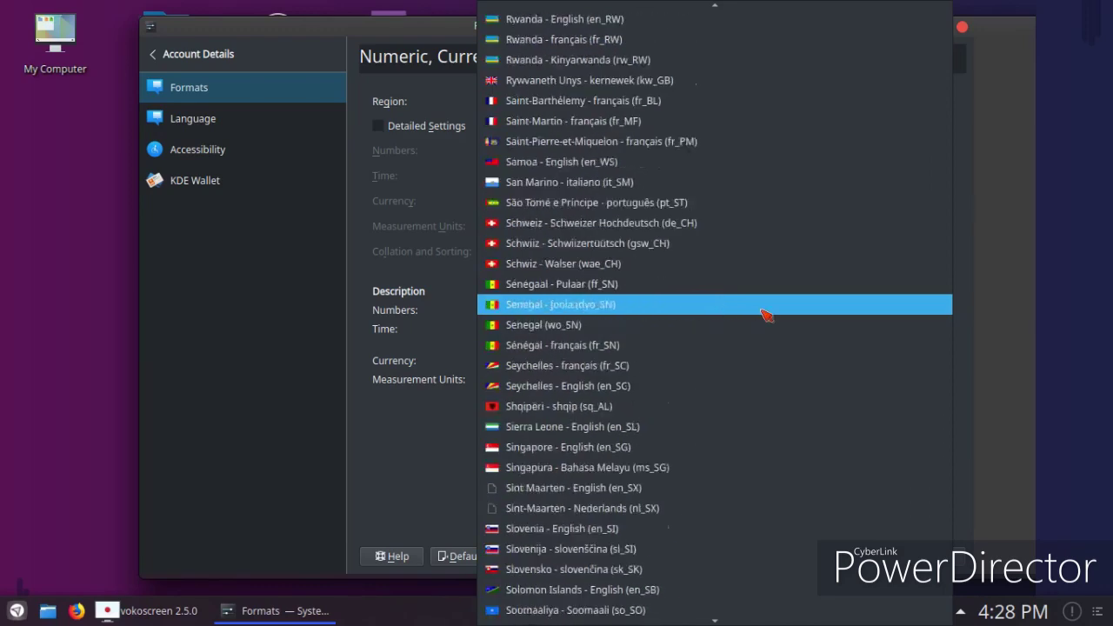
scroll(765, 313, "up", 20)
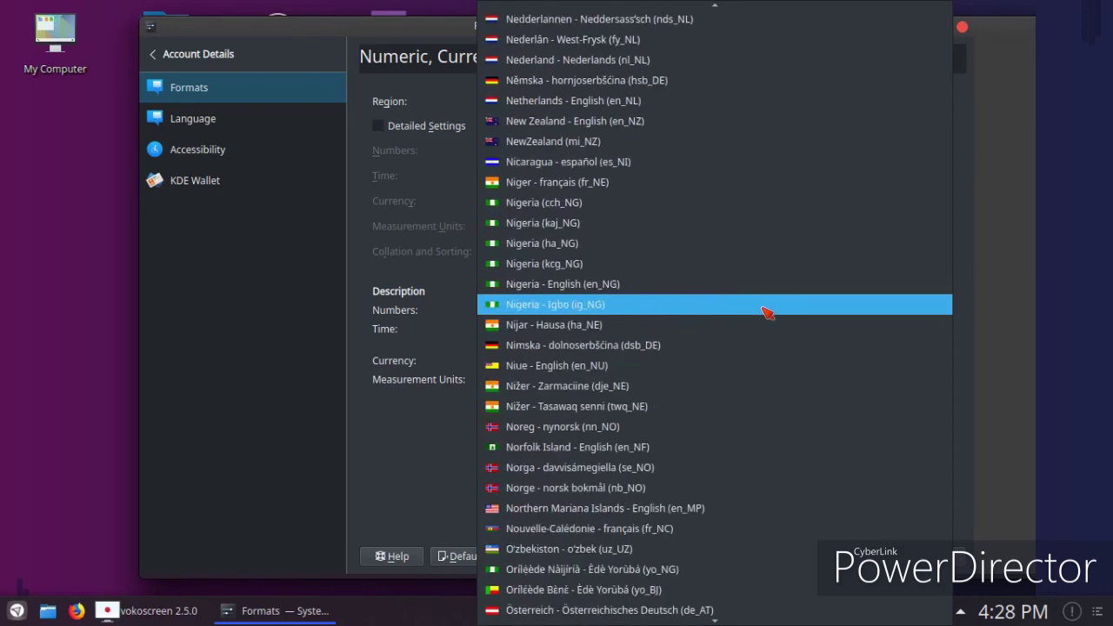
scroll(765, 313, "up", 18)
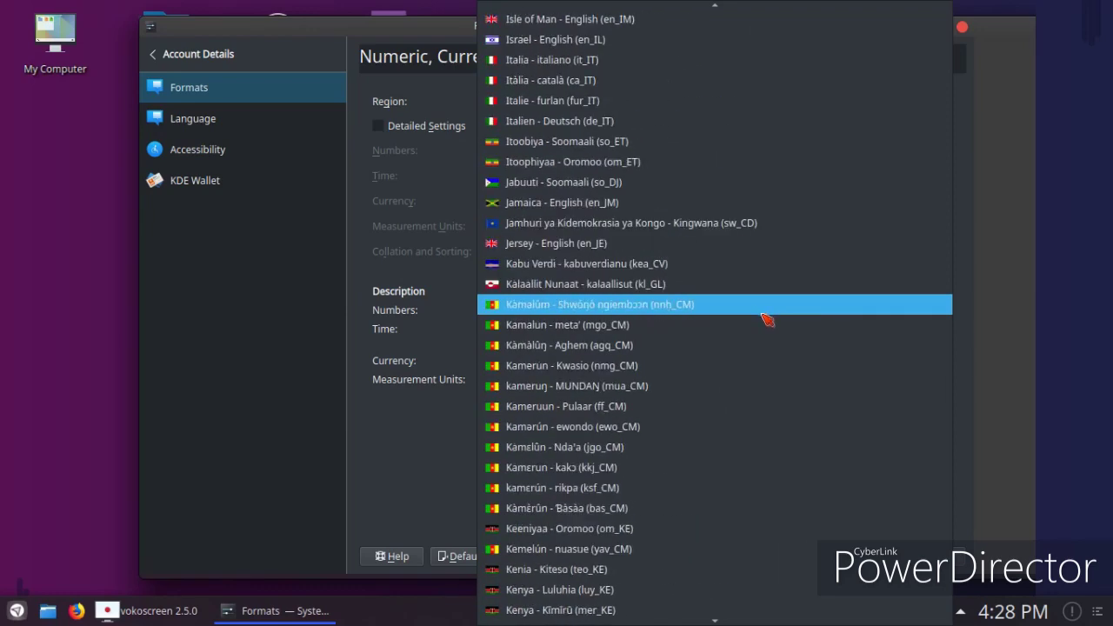
scroll(766, 320, "up", 17)
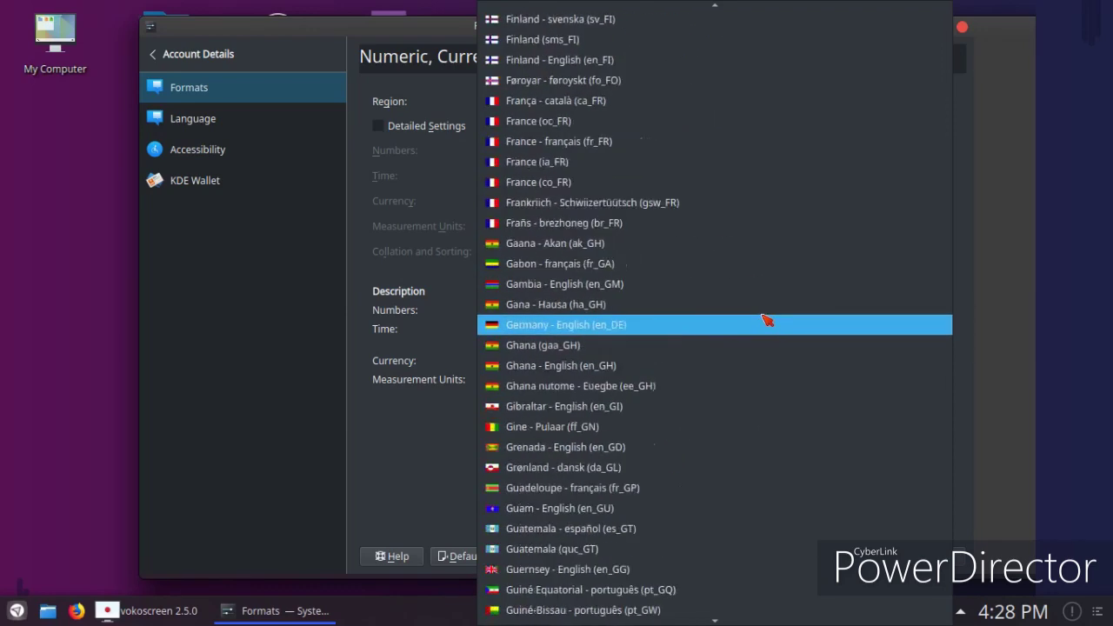
scroll(767, 323, "up", 5)
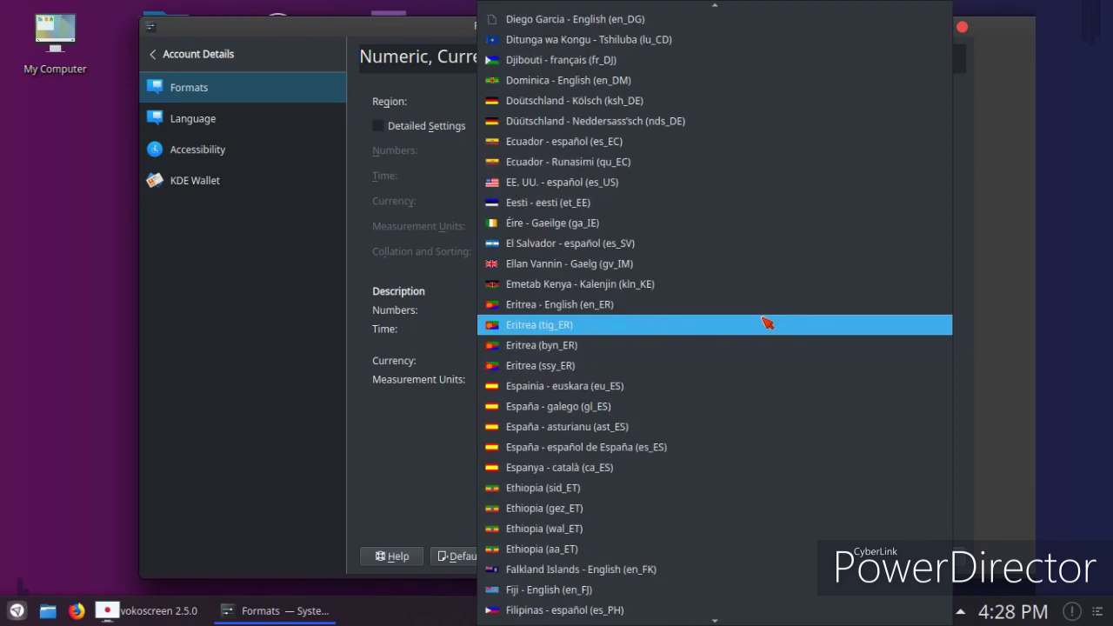
scroll(767, 323, "up", 8)
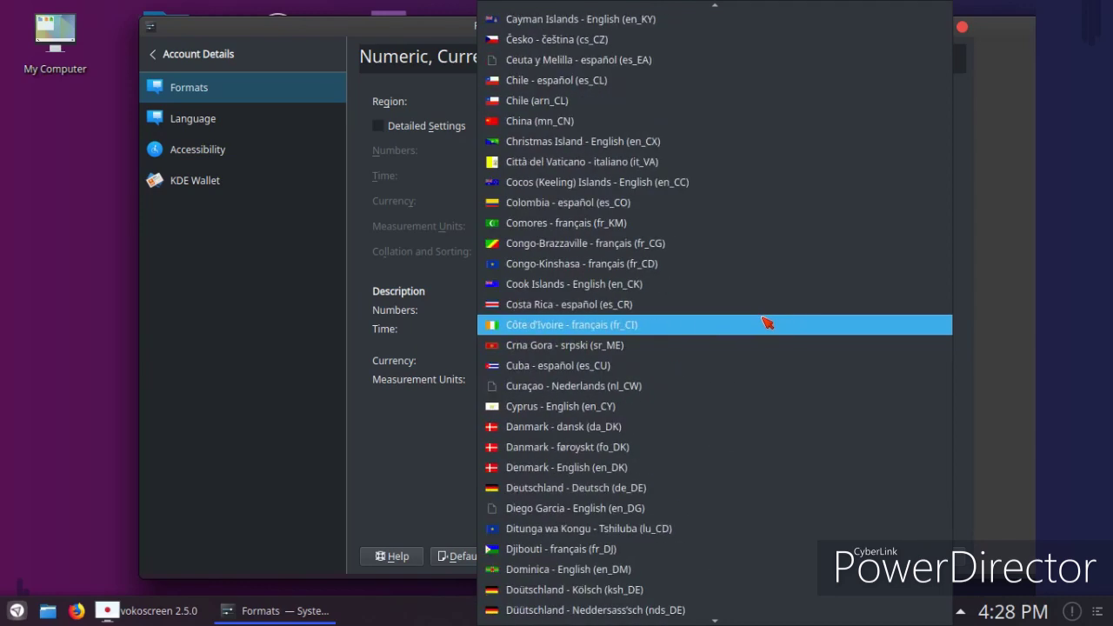
scroll(767, 322, "up", 20)
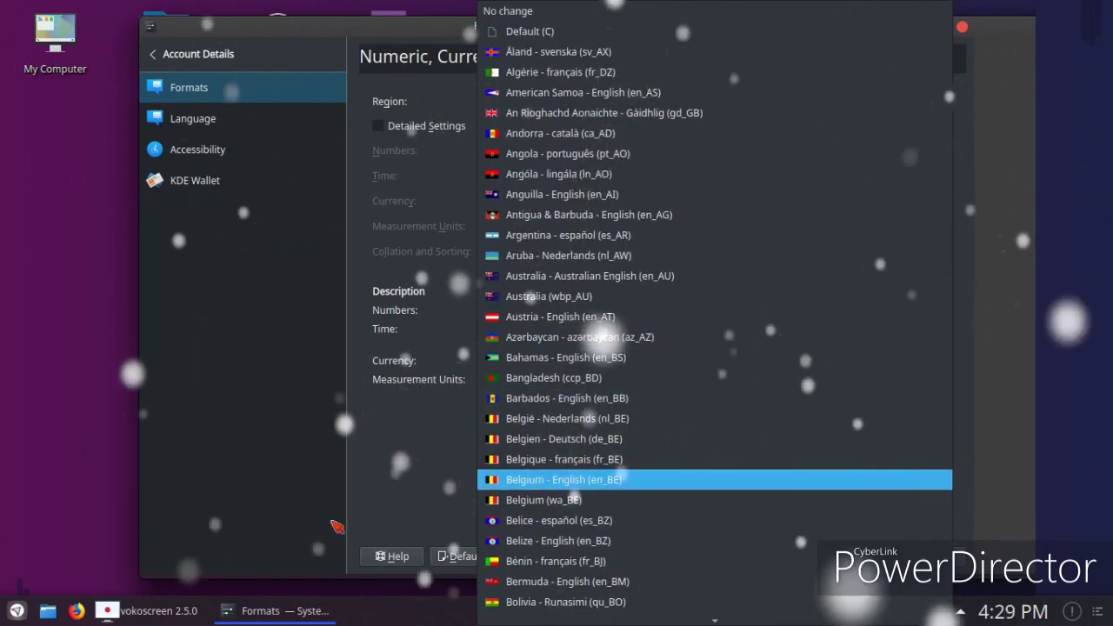
left_click(400, 520)
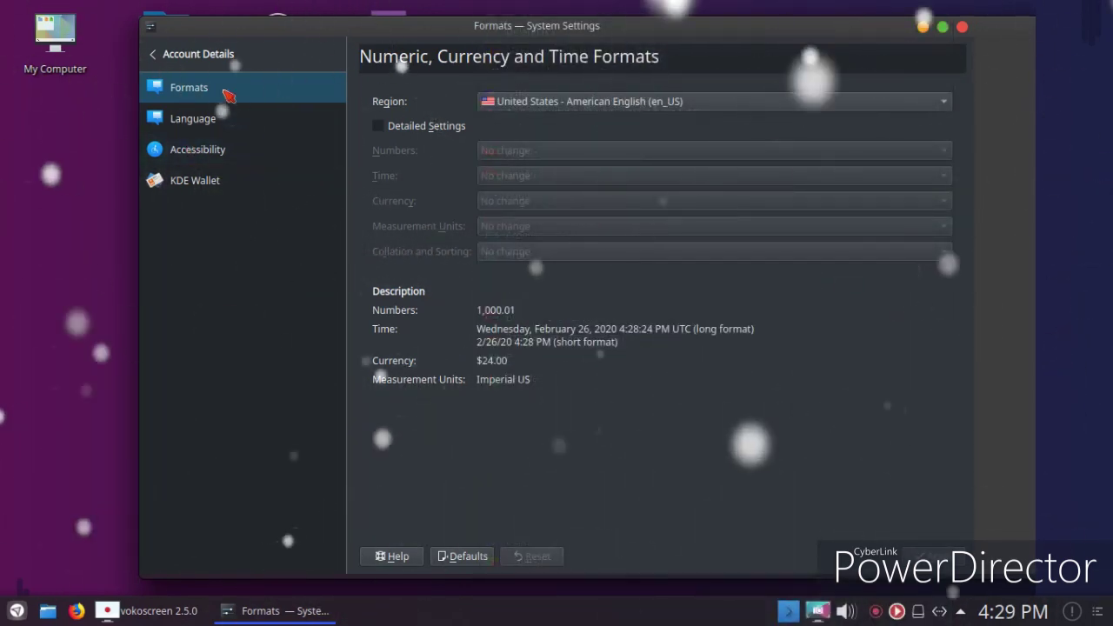
left_click(961, 27)
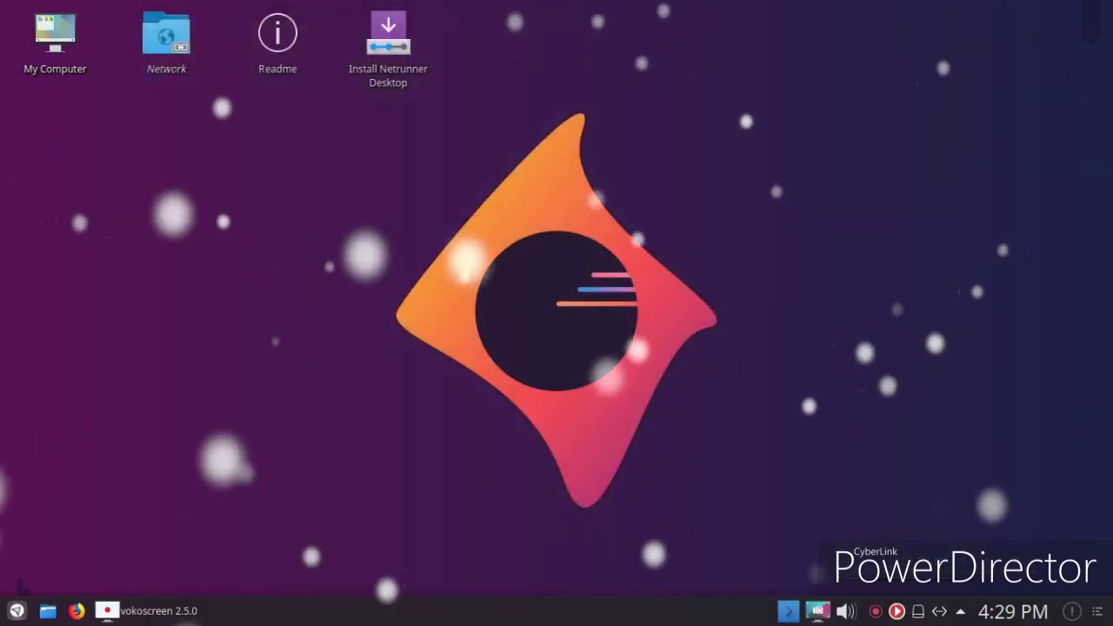
Step: Look over the application categories and launch BurgerSpace from the Games category
left_click(17, 611)
mouse_move(96, 453)
mouse_move(95, 477)
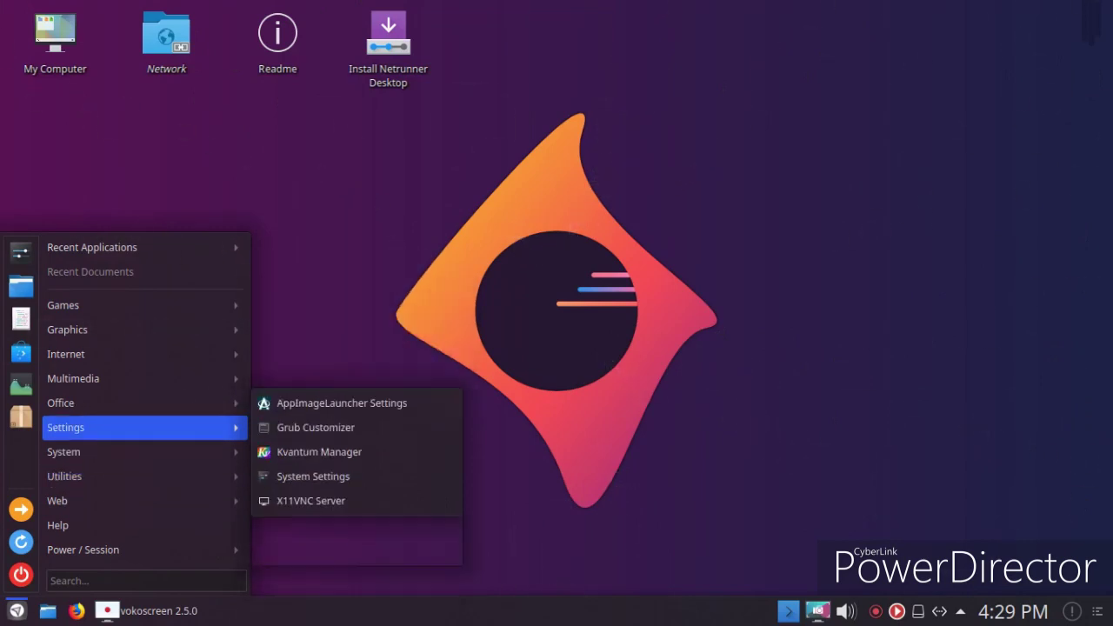
mouse_move(96, 305)
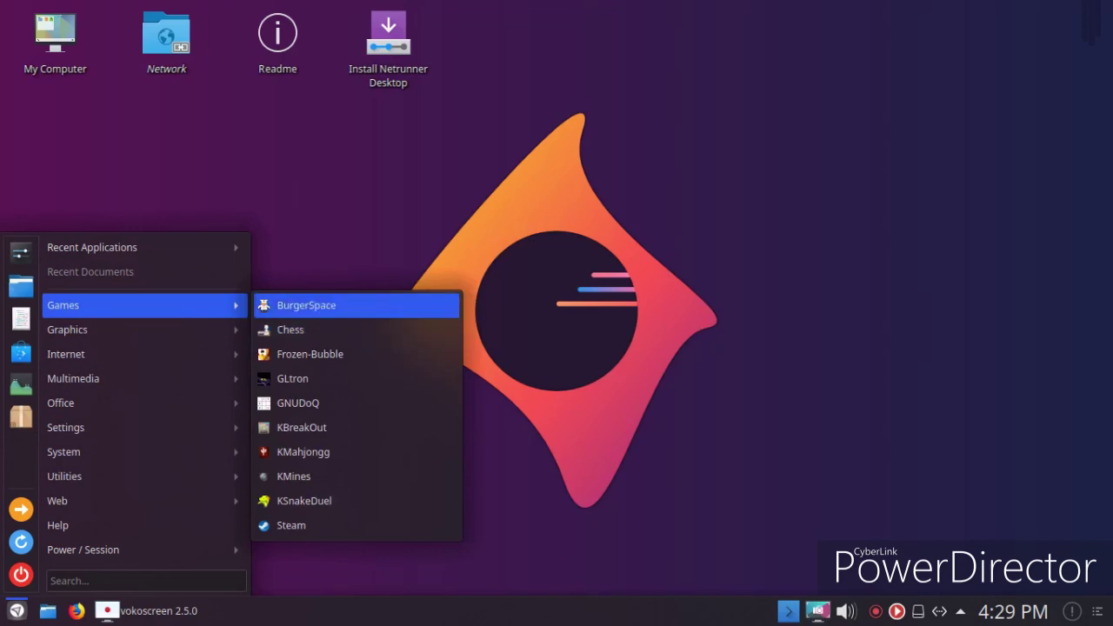
left_click(340, 306)
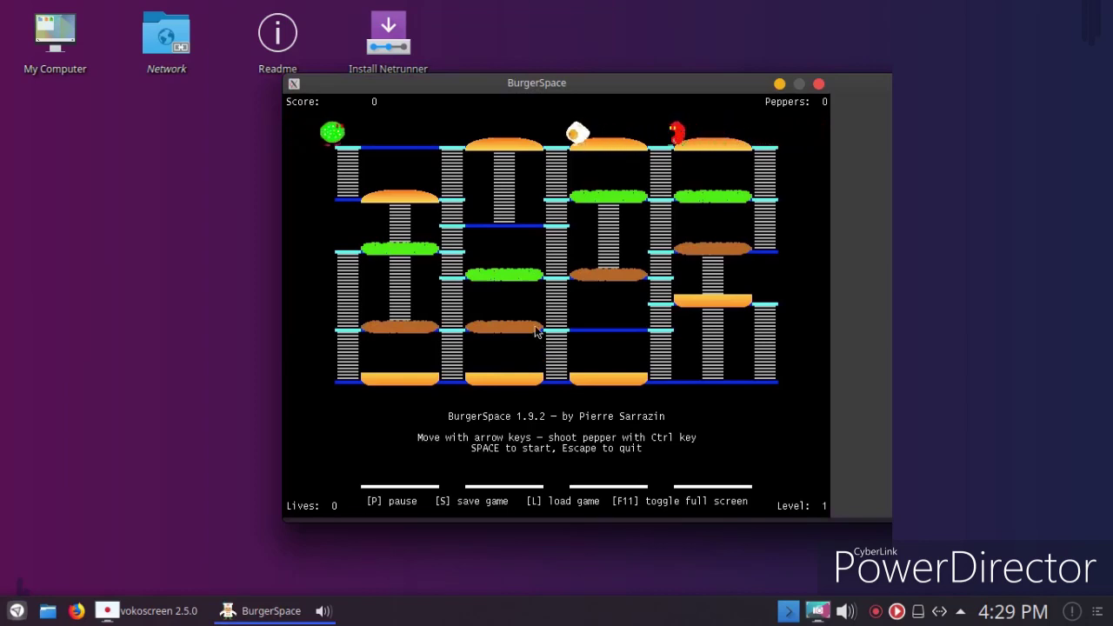
Step: Play a game of BurgerSpace, moving the chef across the burger layers and up a ladder, and close the paused game
key("space")
key("Left")
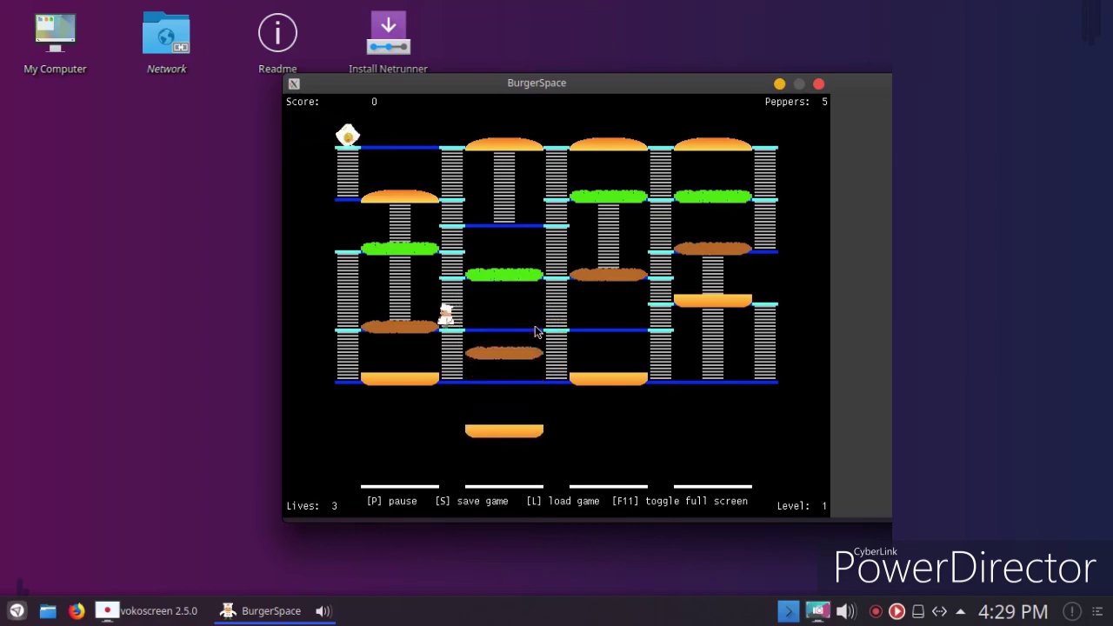
key("Left")
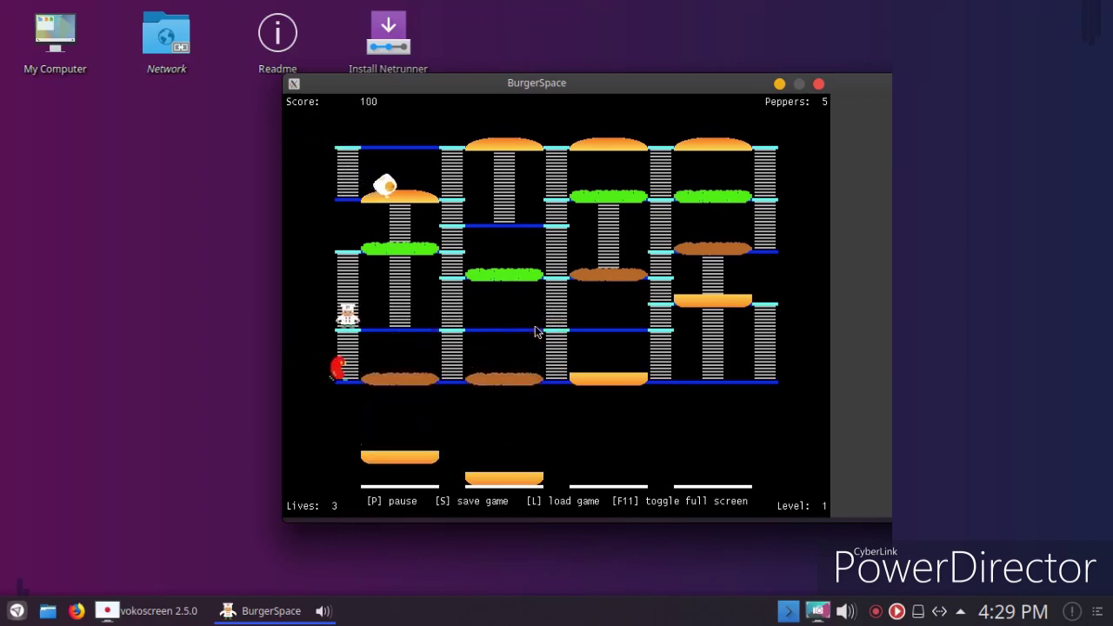
key("Right")
key("Right")
key("Up")
key("Up")
key("Right")
key("Right")
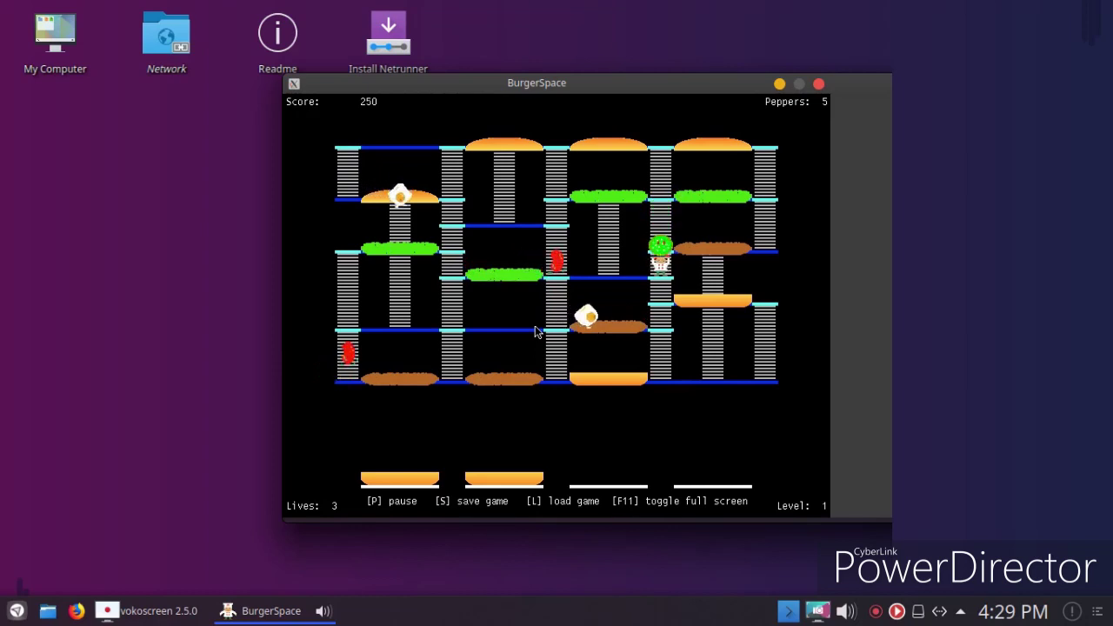
key("p")
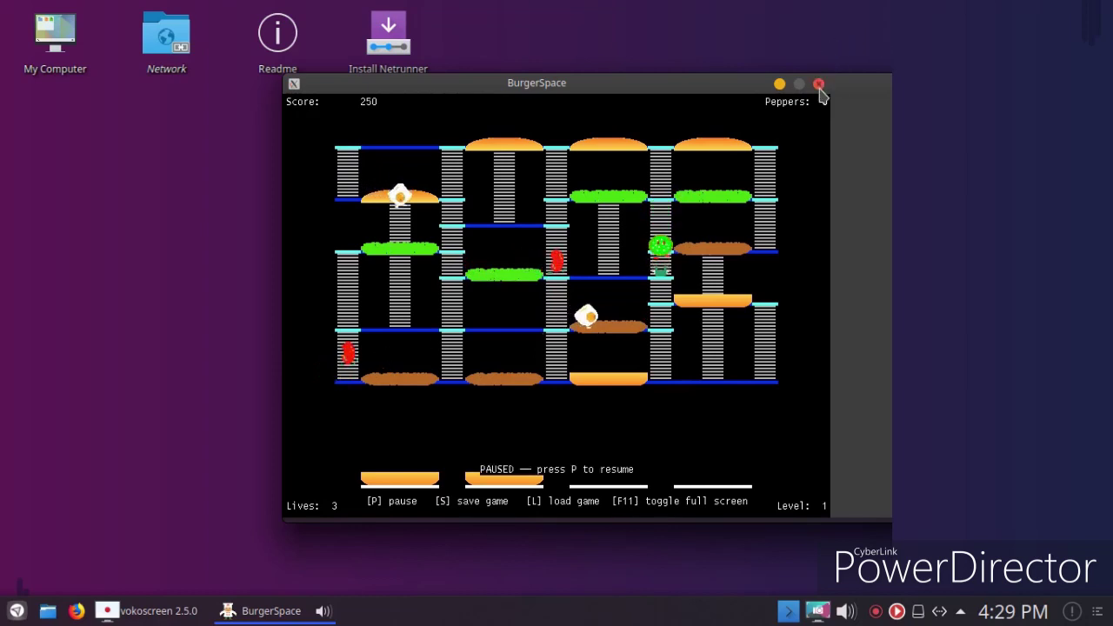
left_click(818, 85)
Step: Apply the Sweet theme in the Look And Feel section of Plasma Tweaks and close System Settings
left_click(17, 610)
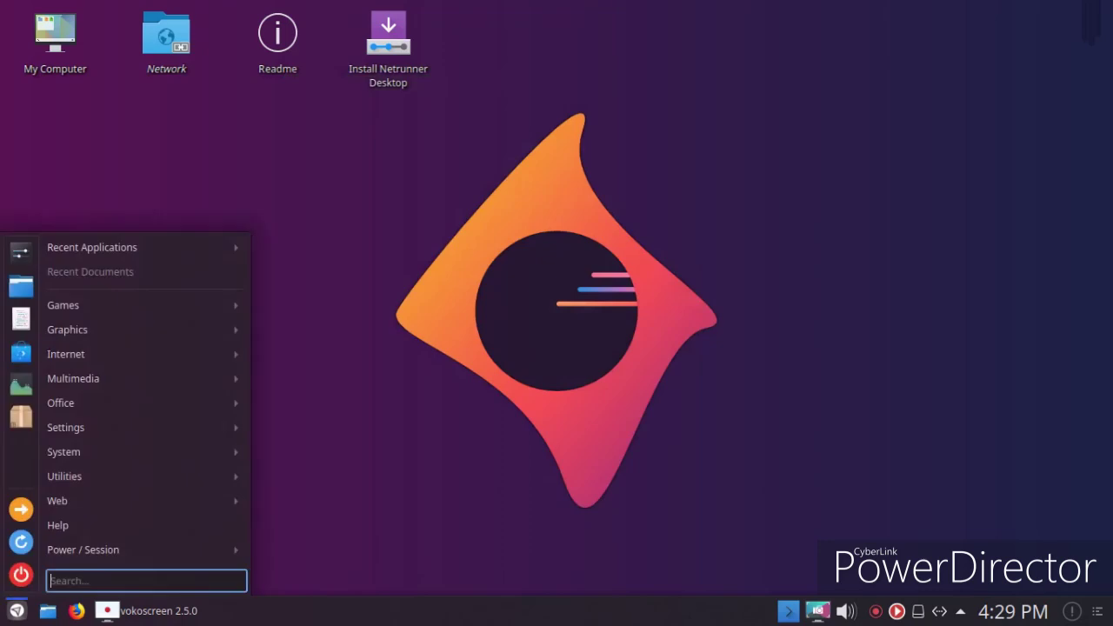
left_click(21, 259)
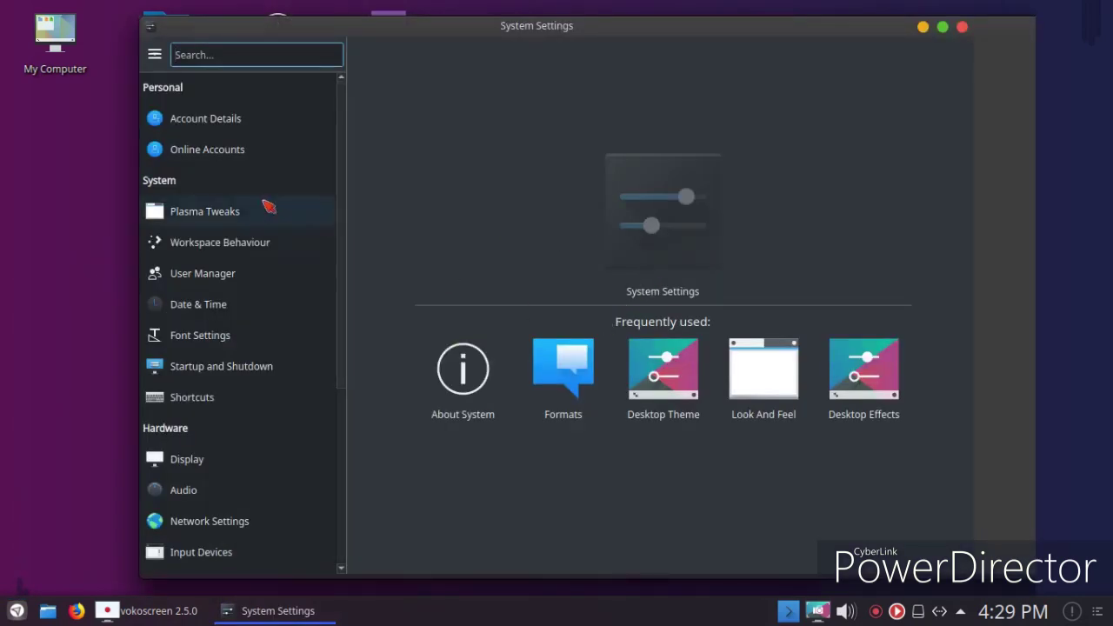
left_click(252, 215)
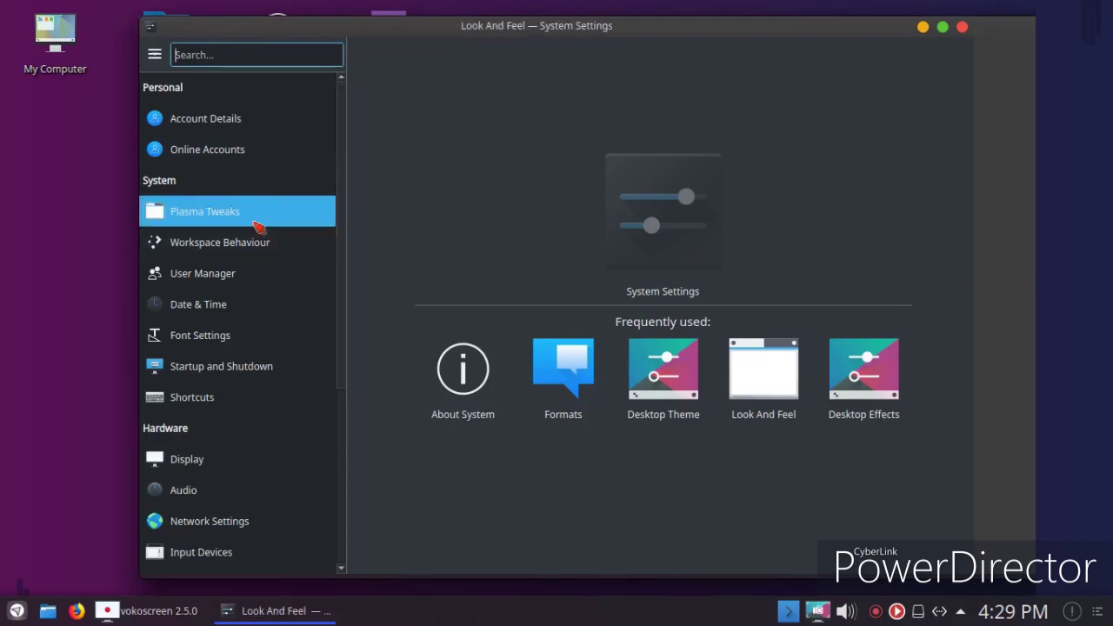
left_click(513, 227)
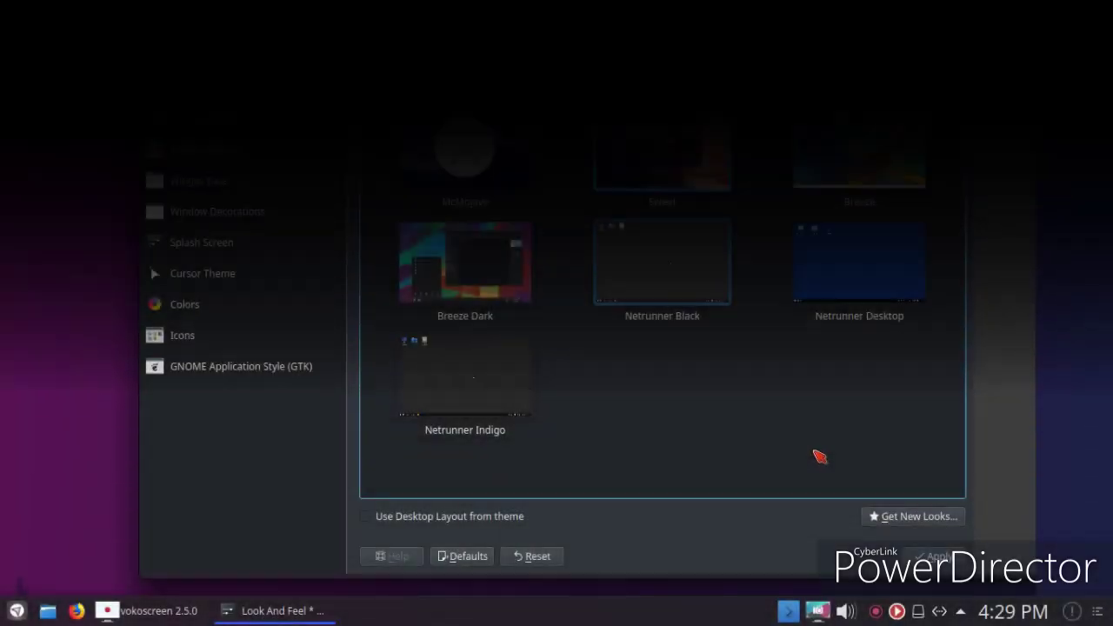
left_click(935, 556)
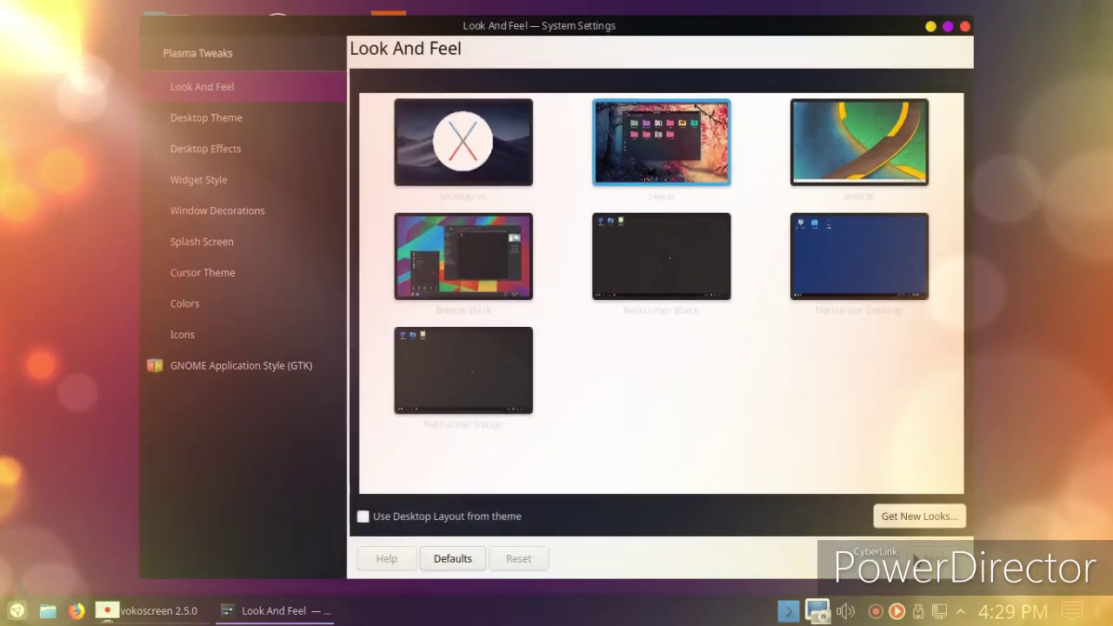
left_click(5, 611)
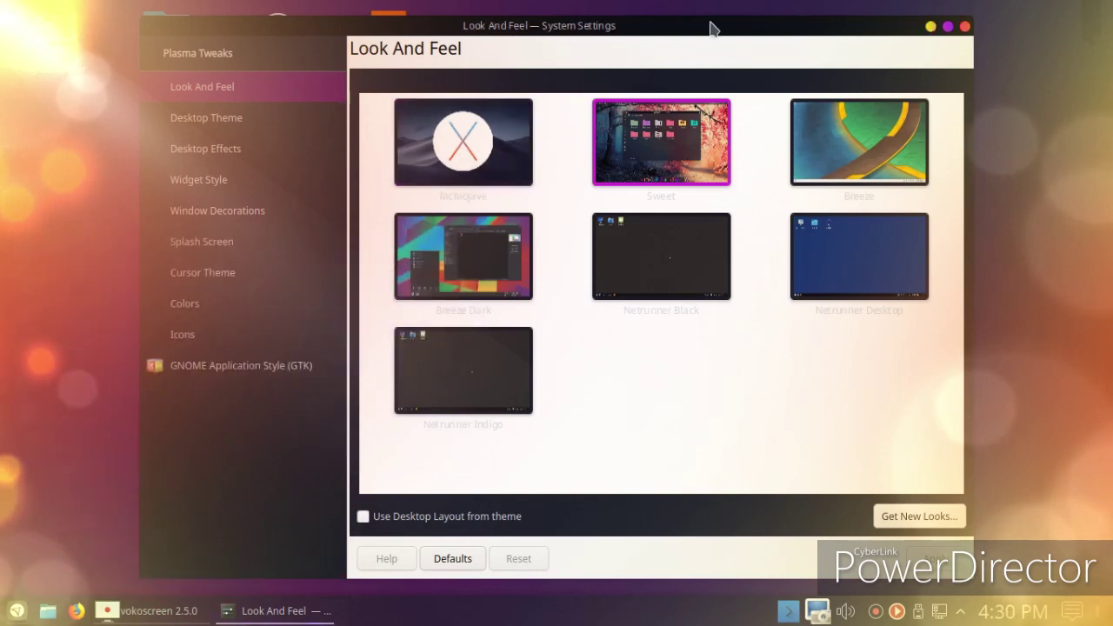
left_click(966, 26)
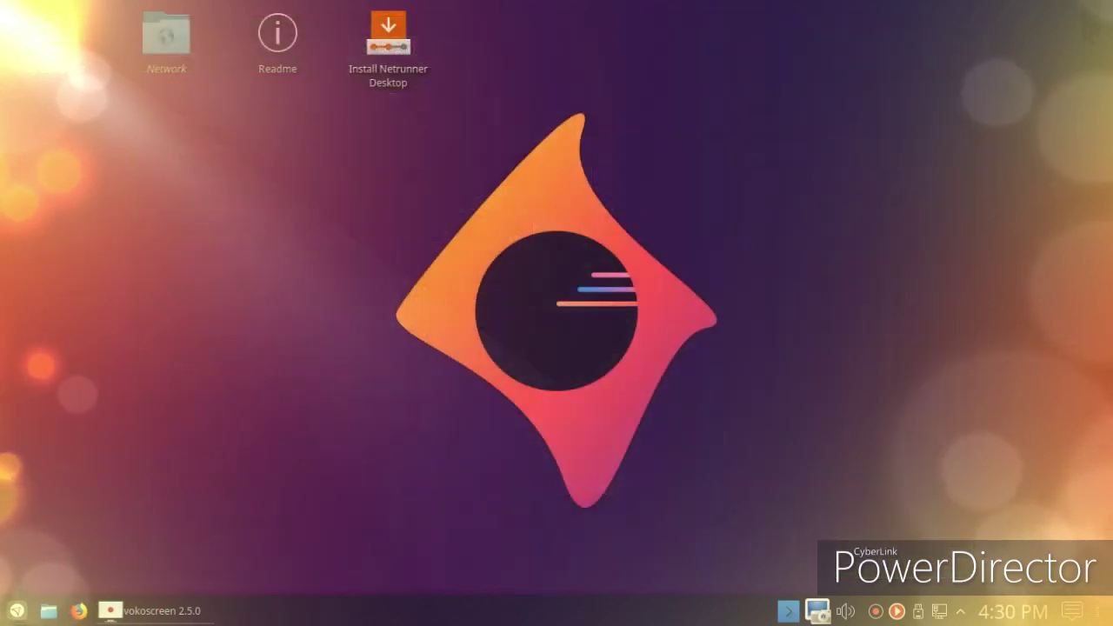
Step: Launch Firefox ESR from the Internet category, restore its window to a smaller size, and close the browser
left_click(17, 610)
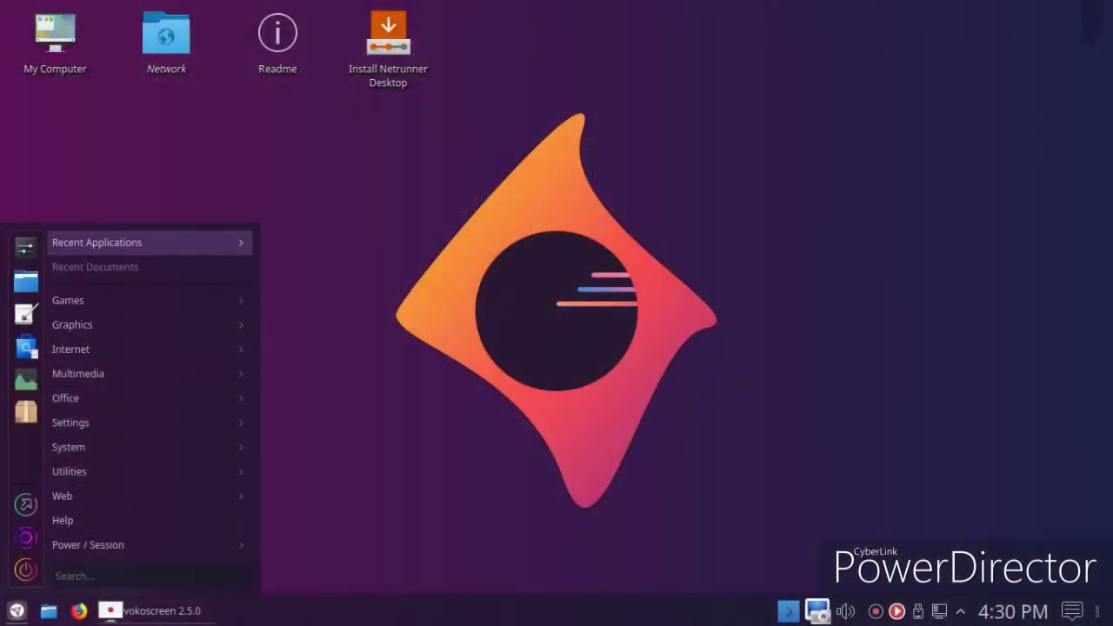
mouse_move(104, 349)
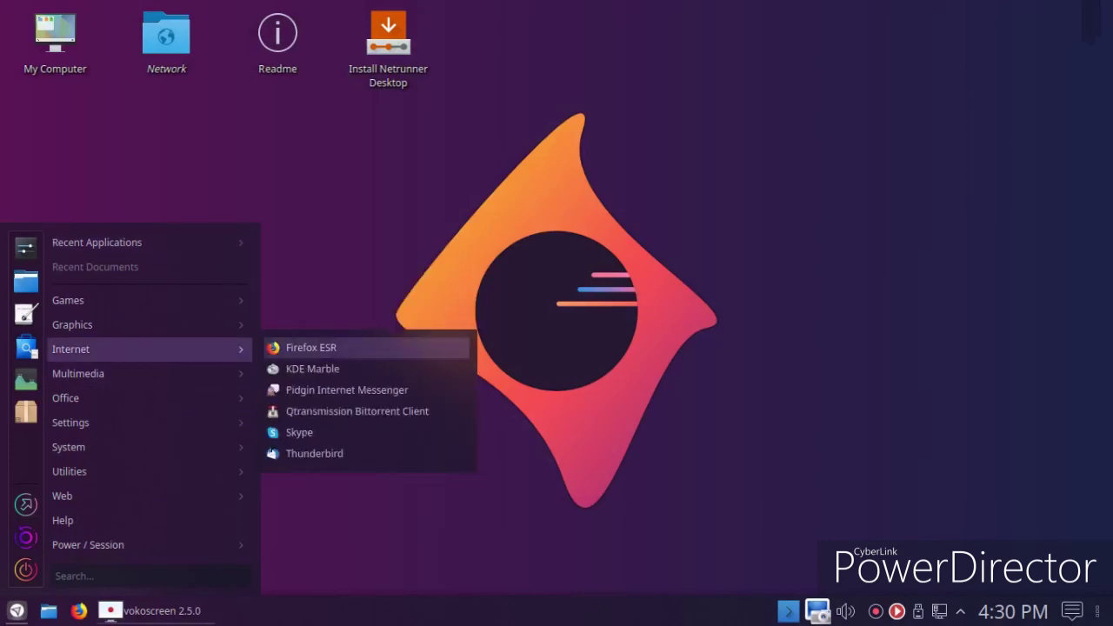
left_click(322, 355)
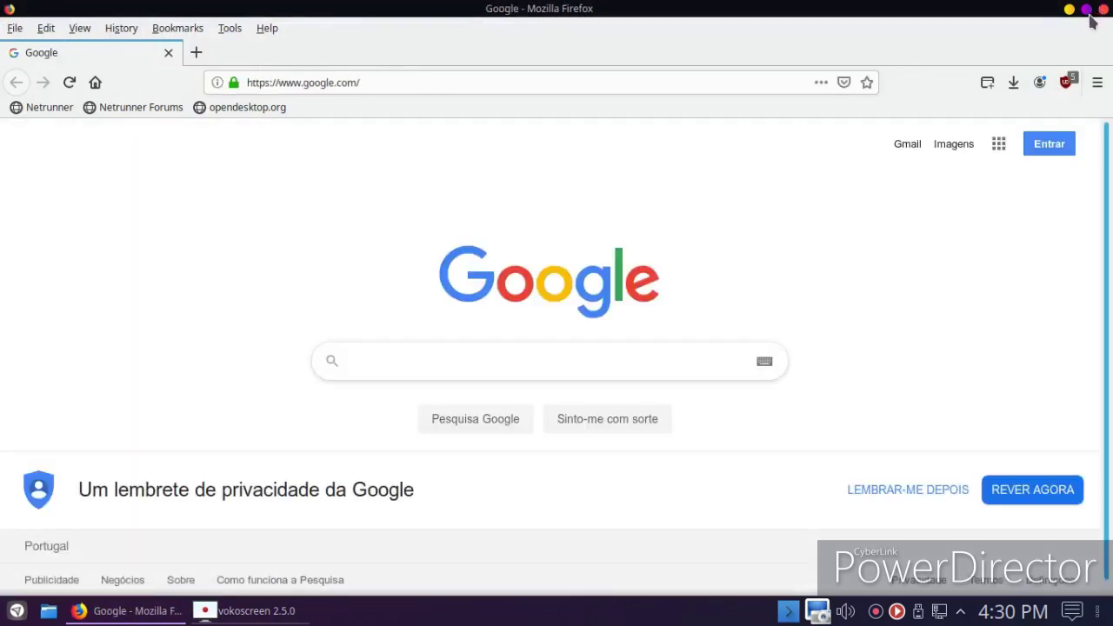
left_click(1086, 9)
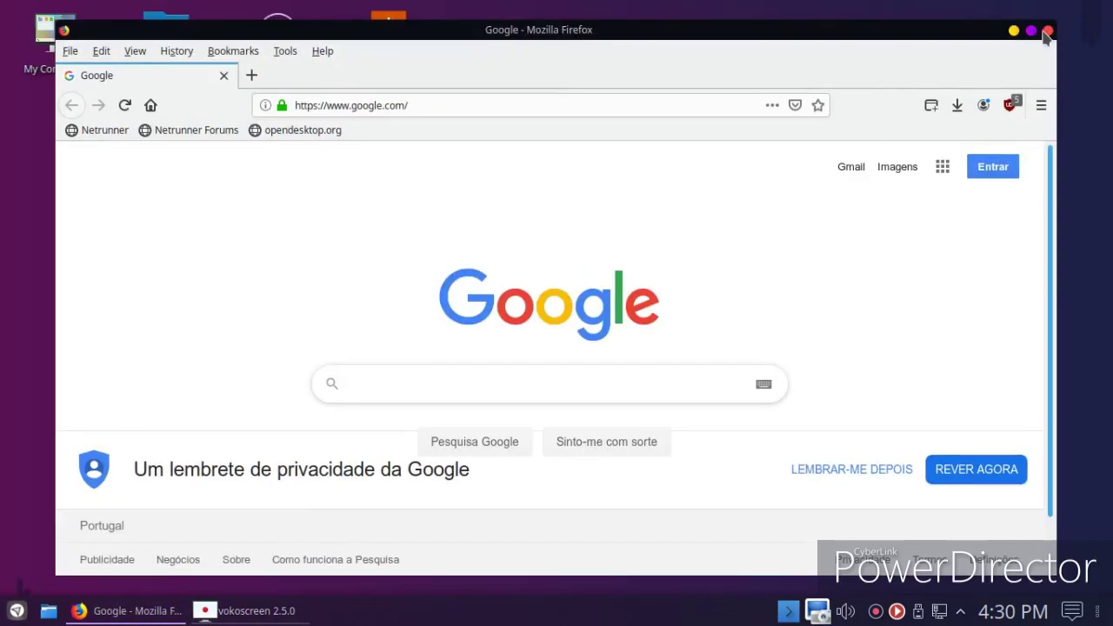
left_click(1048, 31)
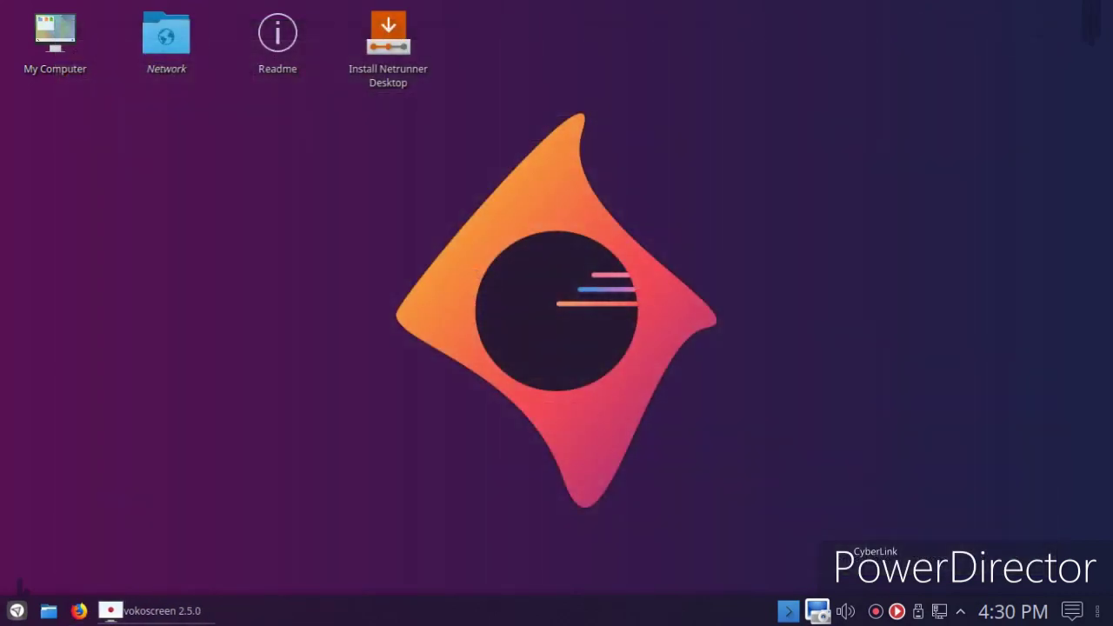
Step: Launch Frozen-Bubble from the Games category and start a one-player game with the default levelset
left_click(17, 610)
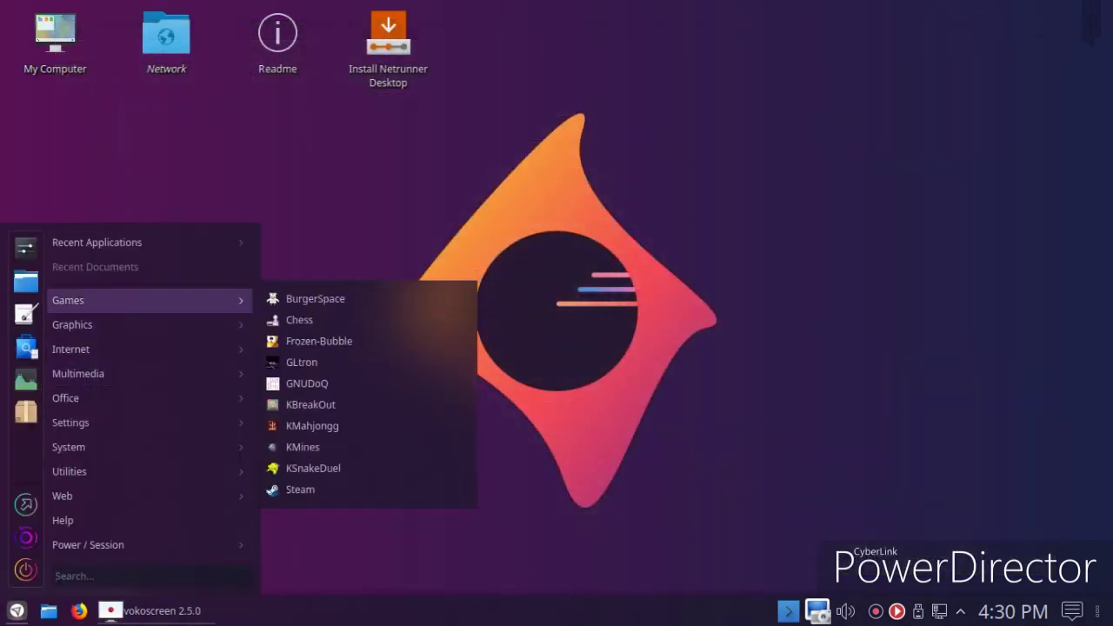
mouse_move(87, 300)
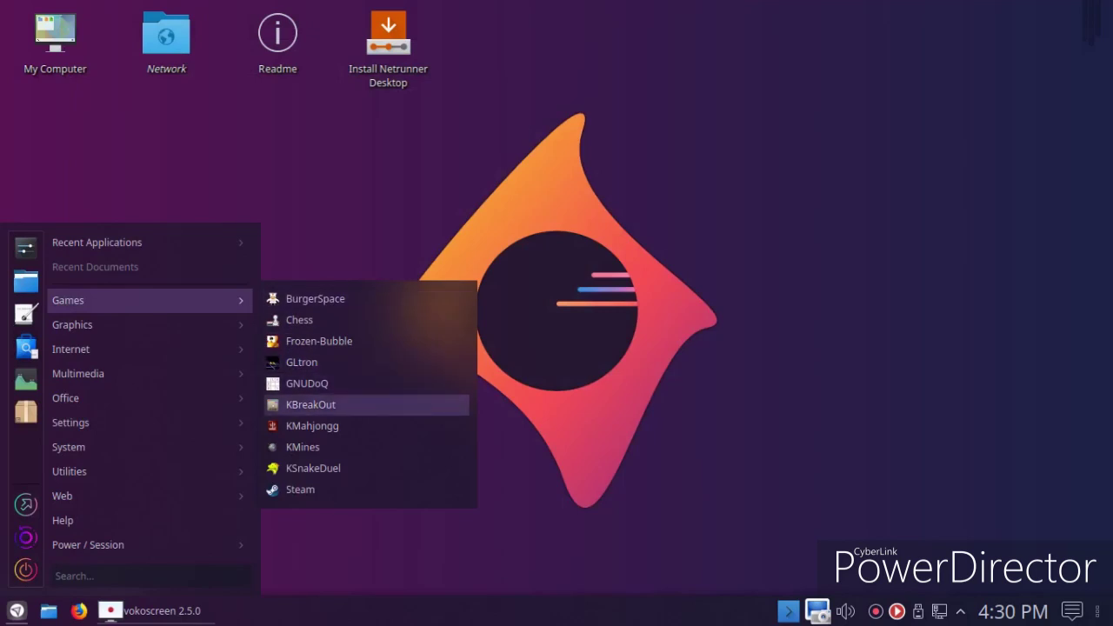
left_click(319, 341)
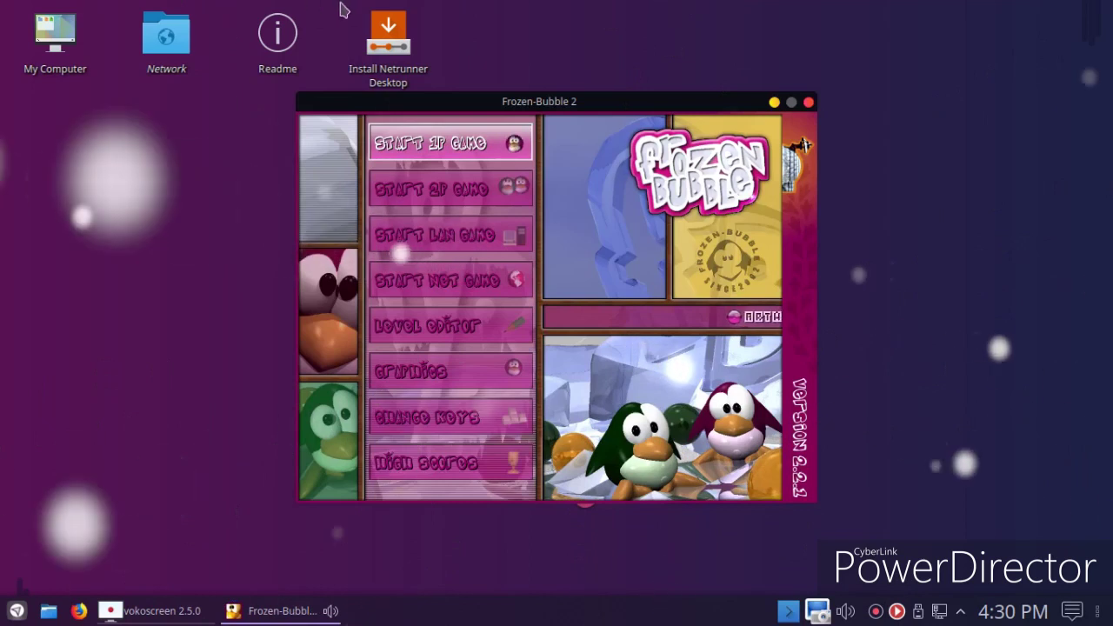
key("Down")
key("Up")
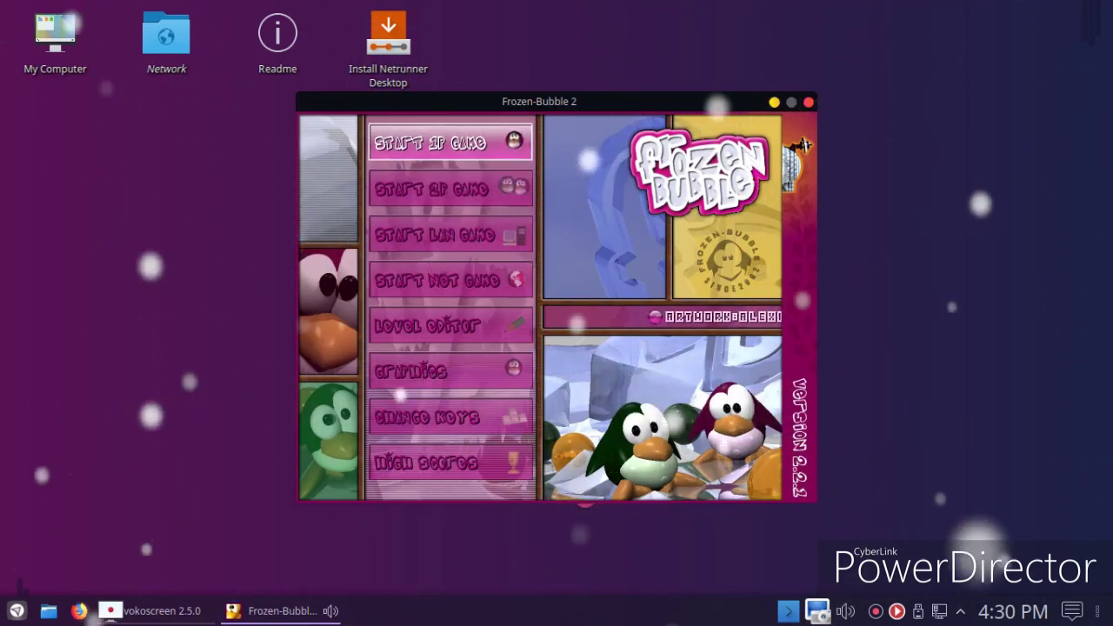
key("Return")
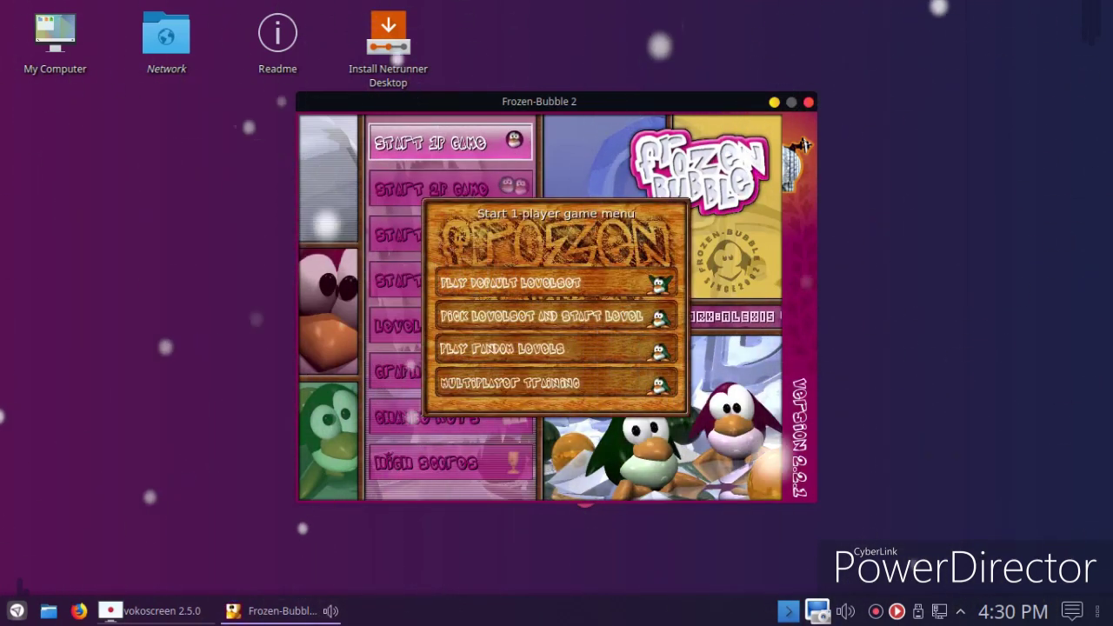
key("Return")
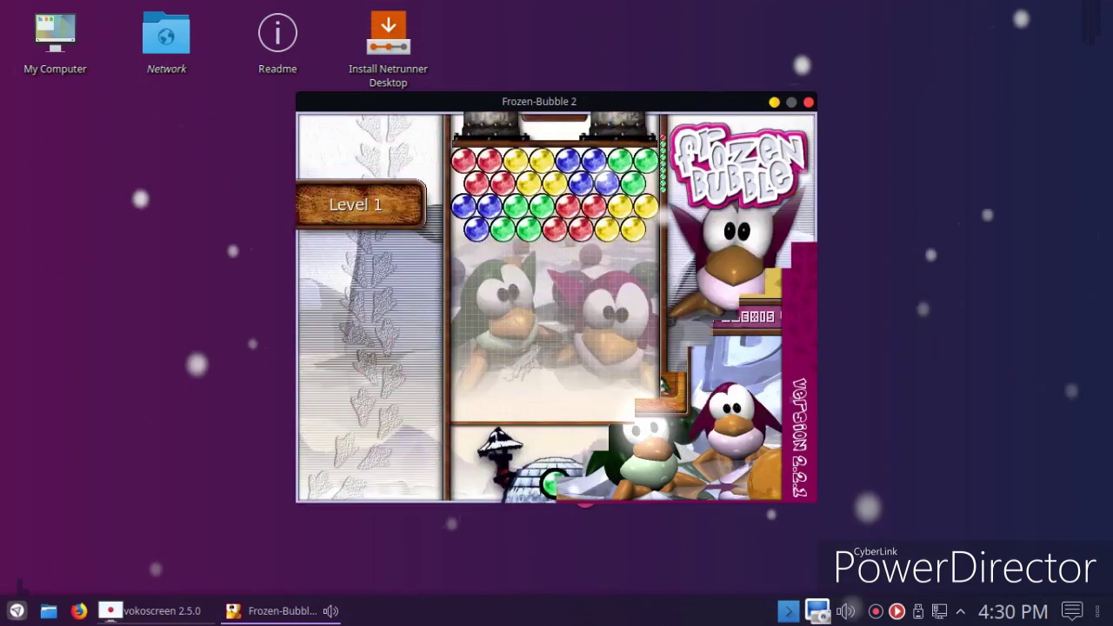
Step: Play level 1 of Frozen-Bubble, shooting bubbles at matching colours until the board is cleared, and close the game
key("Left")
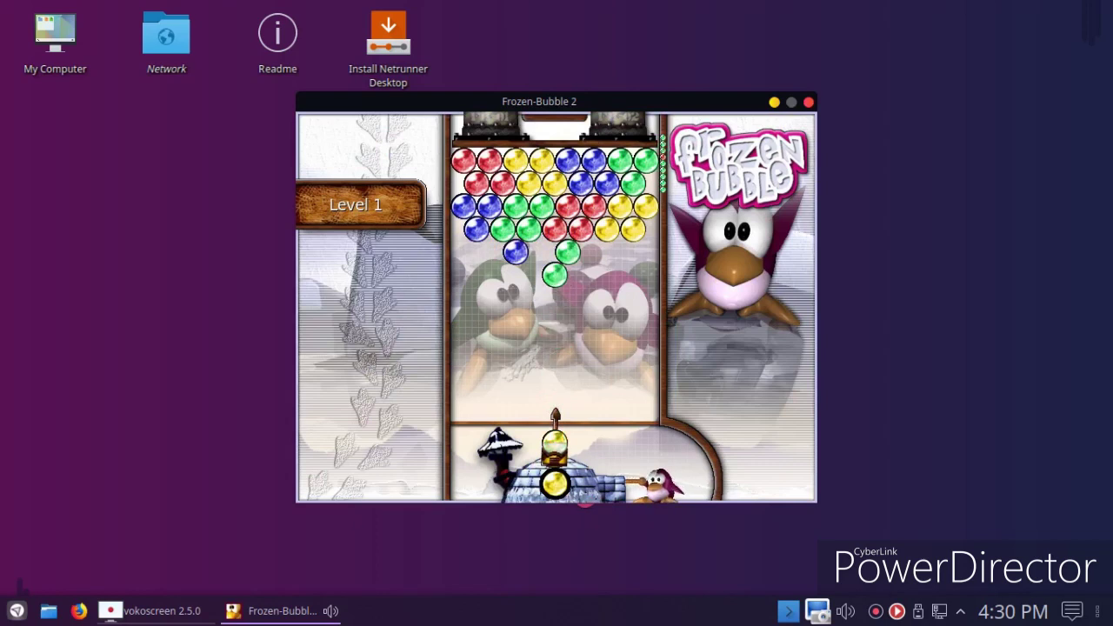
key("Up")
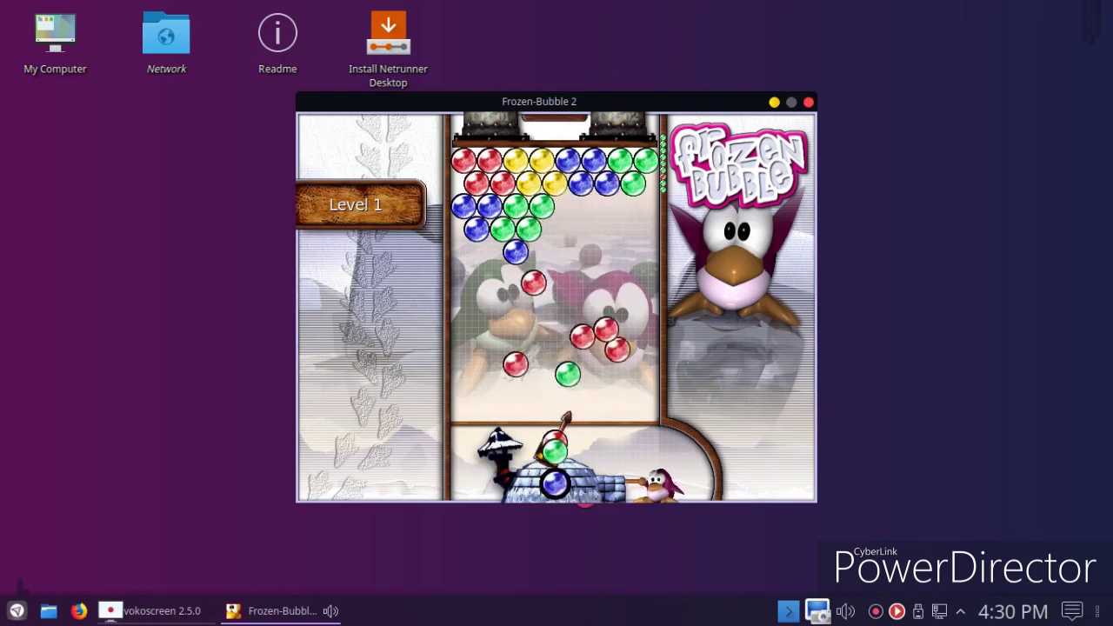
key("Up")
key("Up")
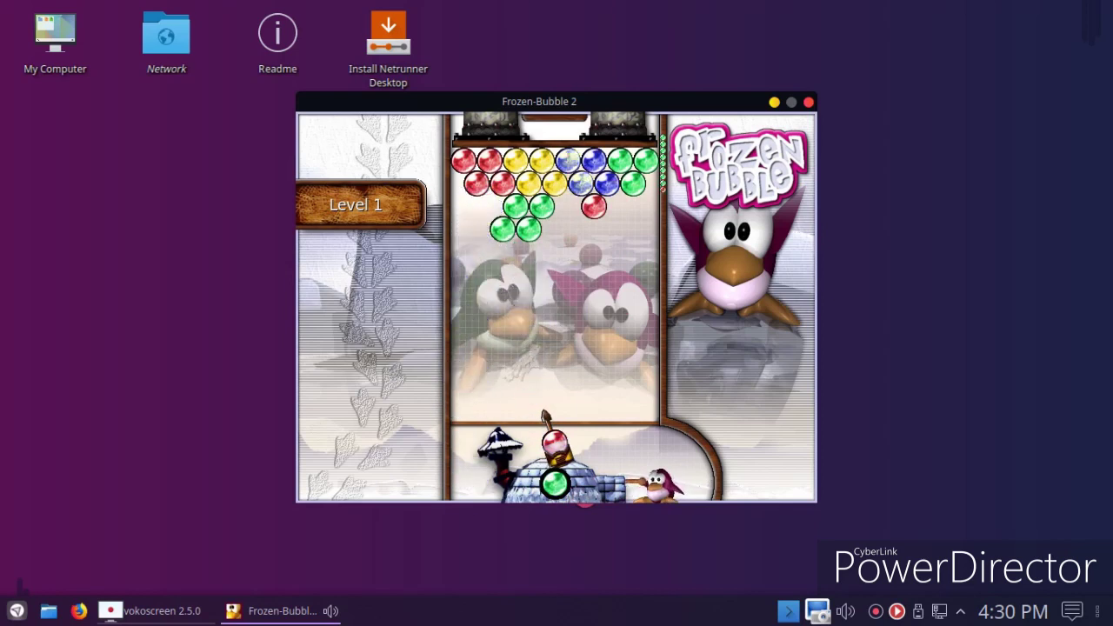
key("Up")
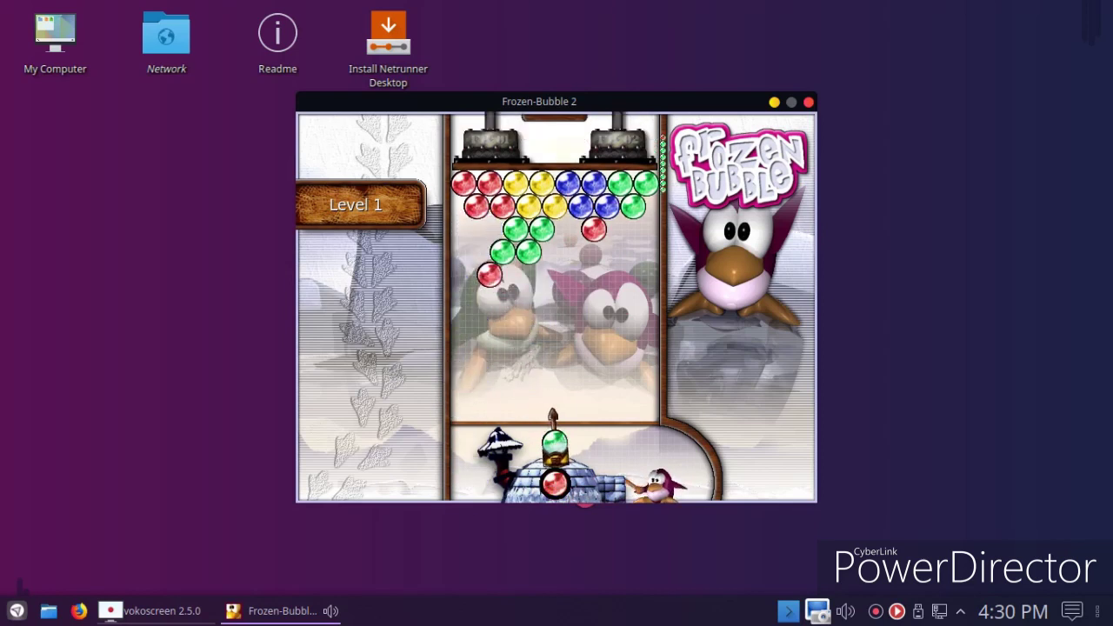
key("Up")
key("Left")
key("Up")
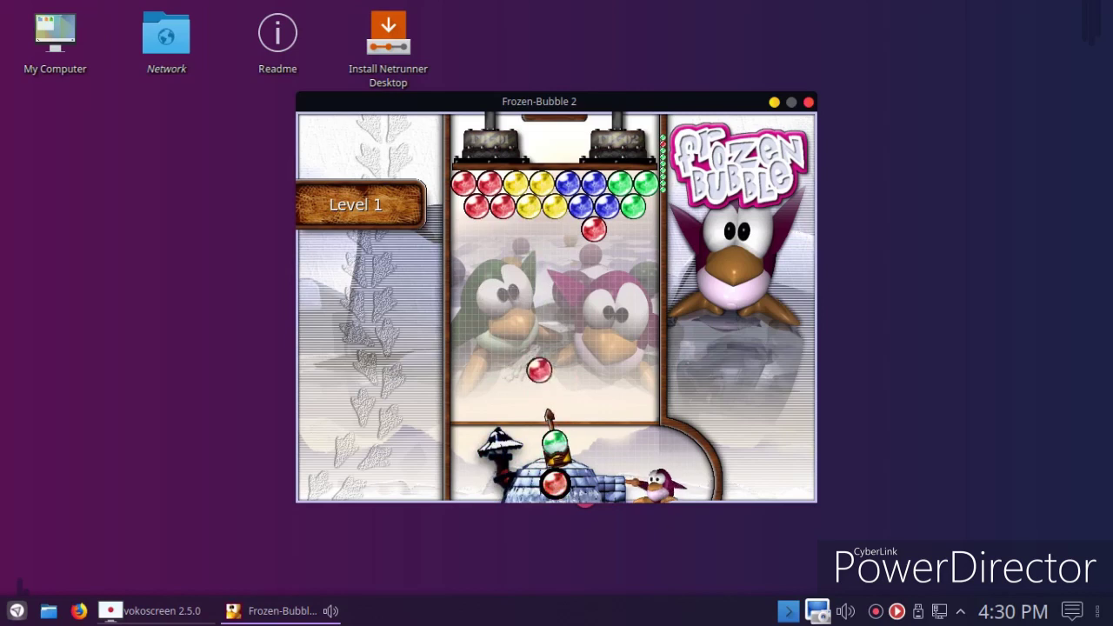
key("Right")
key("Up")
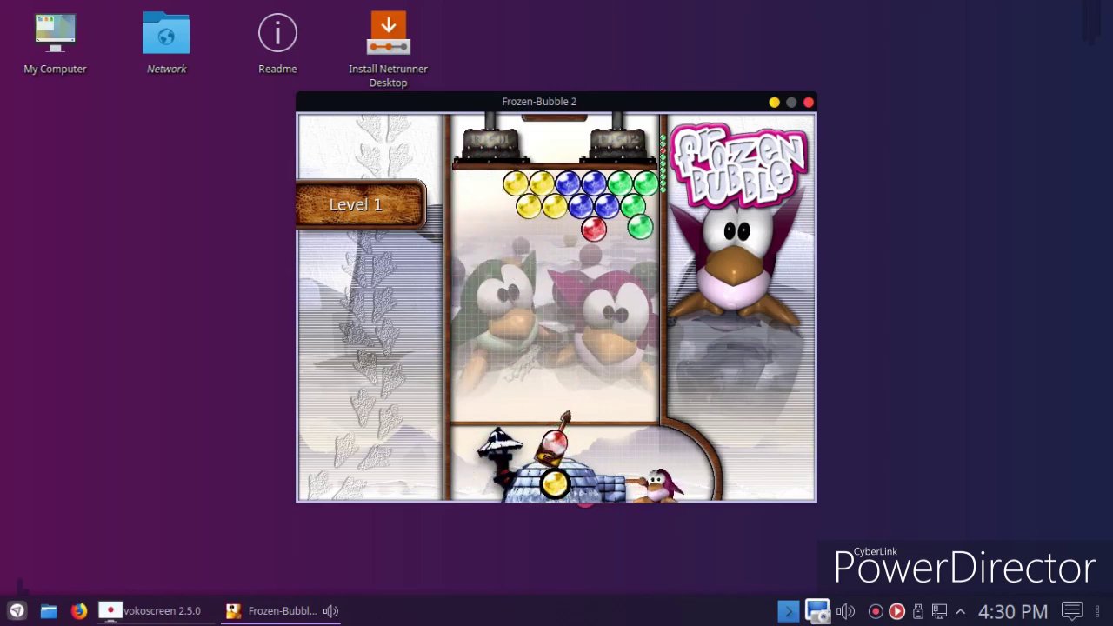
key("Left")
key("Up")
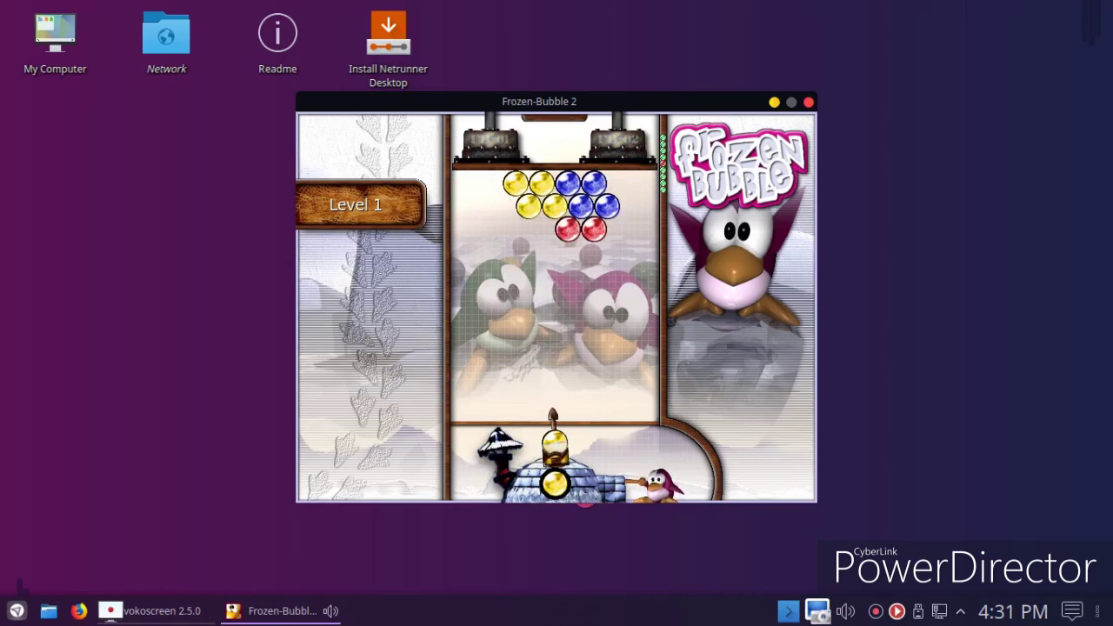
key("Right")
key("Up")
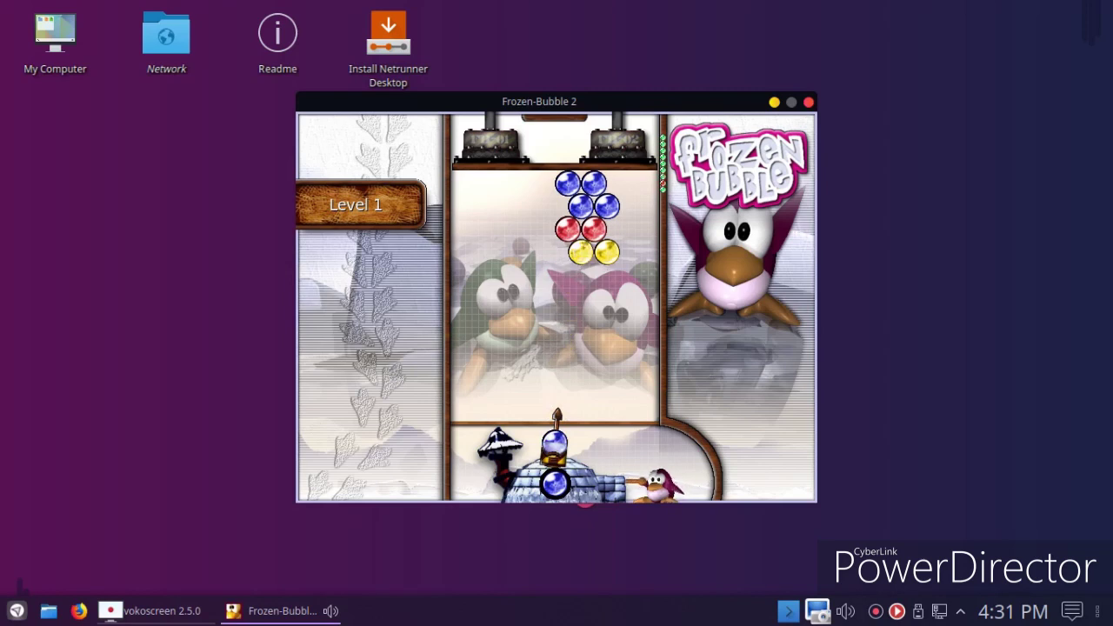
key("Up")
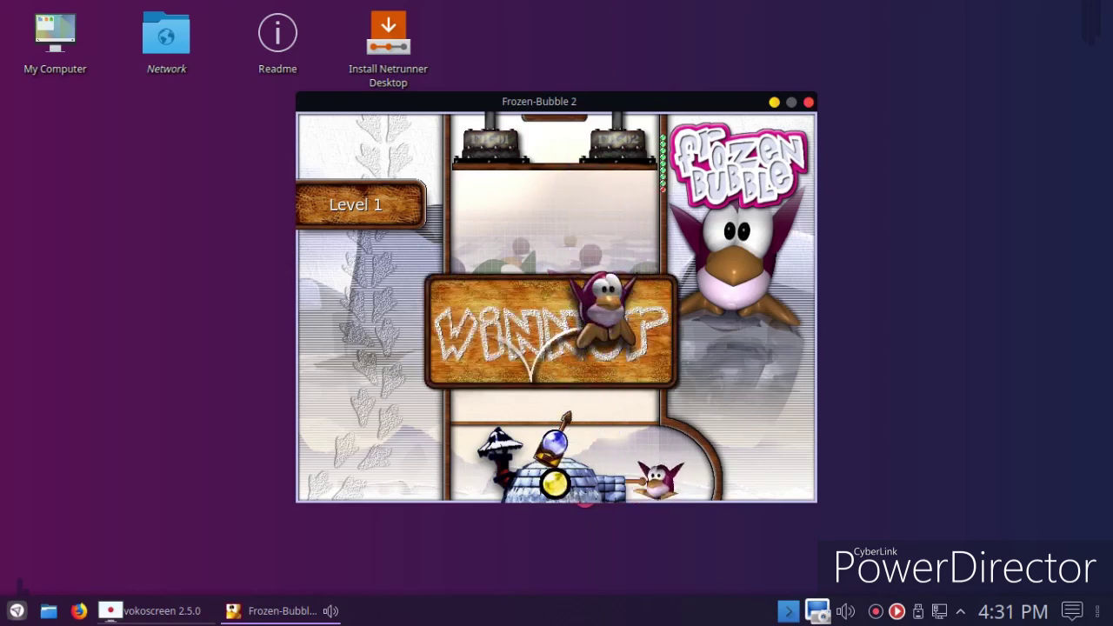
left_click(809, 104)
Step: Launch KBreakOut from the Games category and decline the option to fire the ball on mouse click
left_click(16, 611)
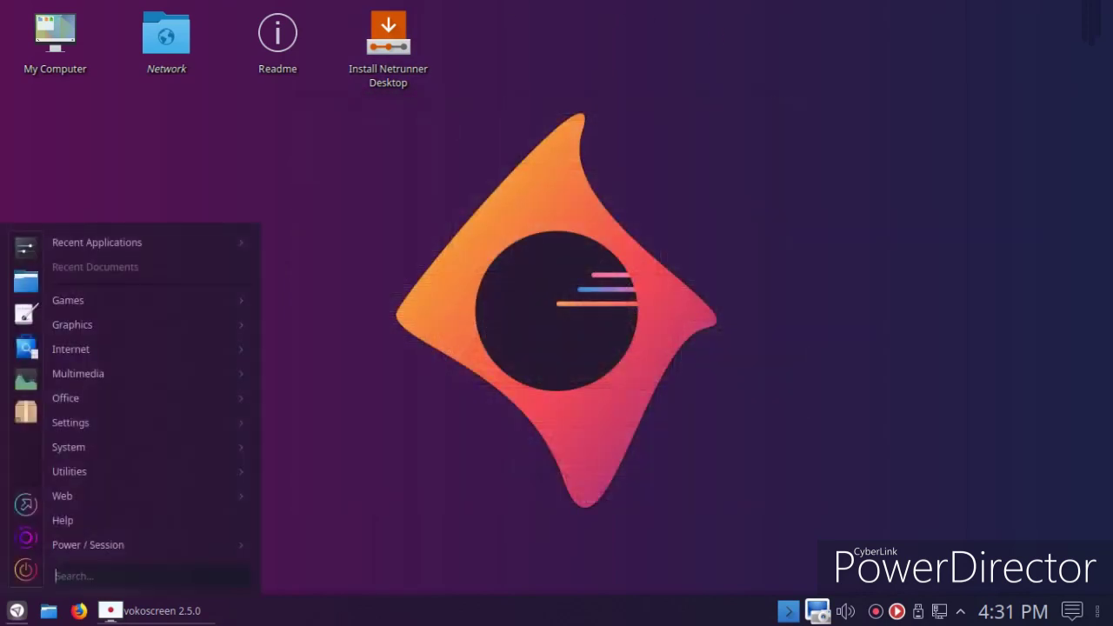
mouse_move(130, 373)
mouse_move(131, 397)
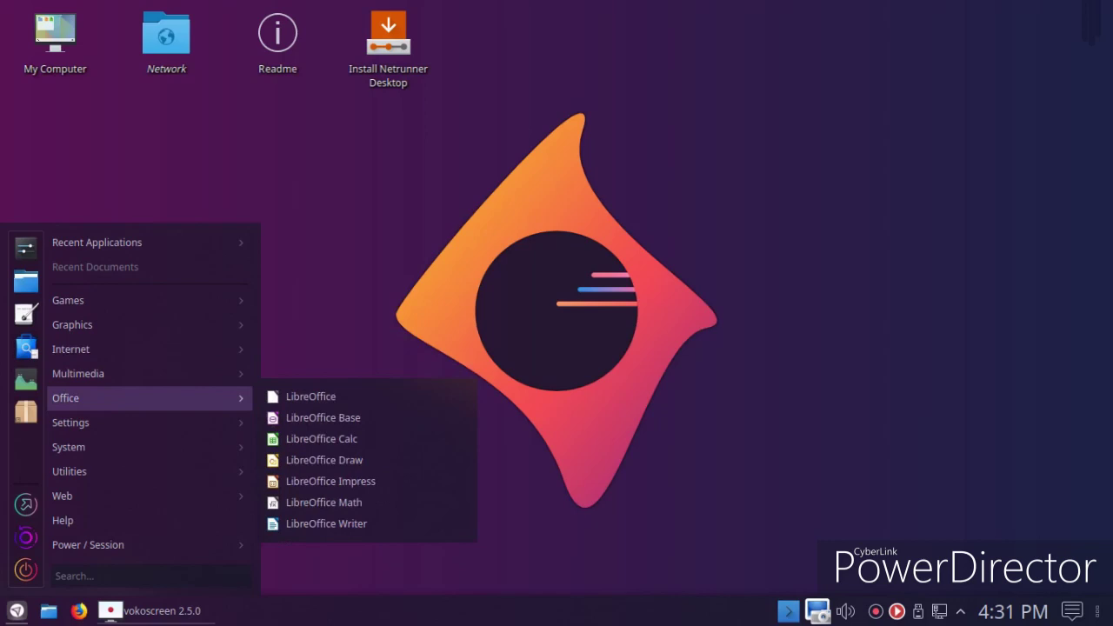
mouse_move(130, 300)
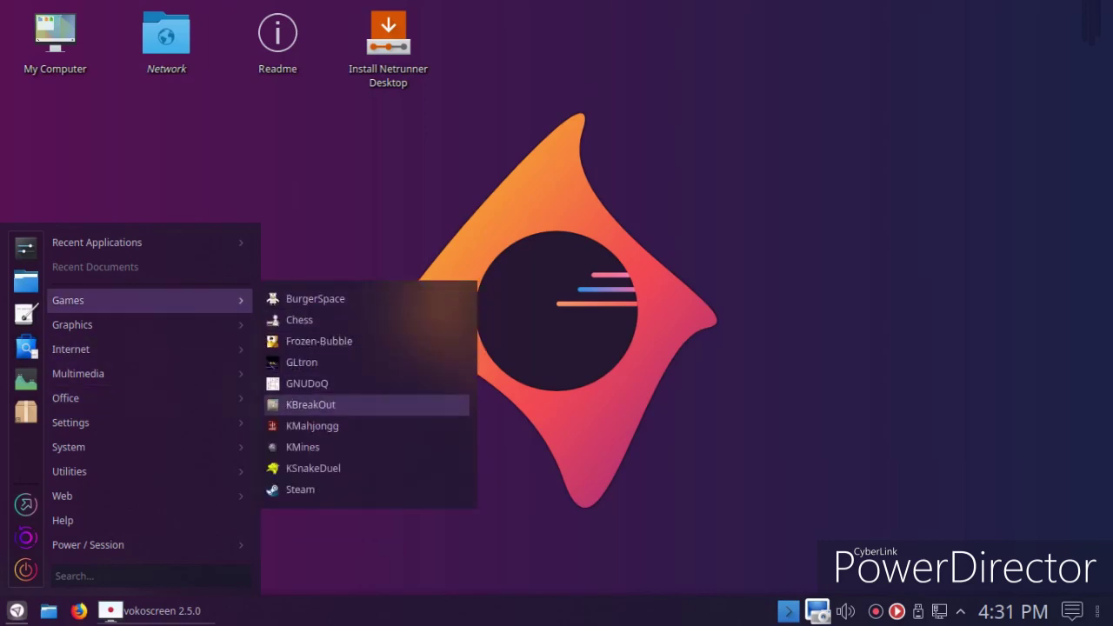
left_click(385, 405)
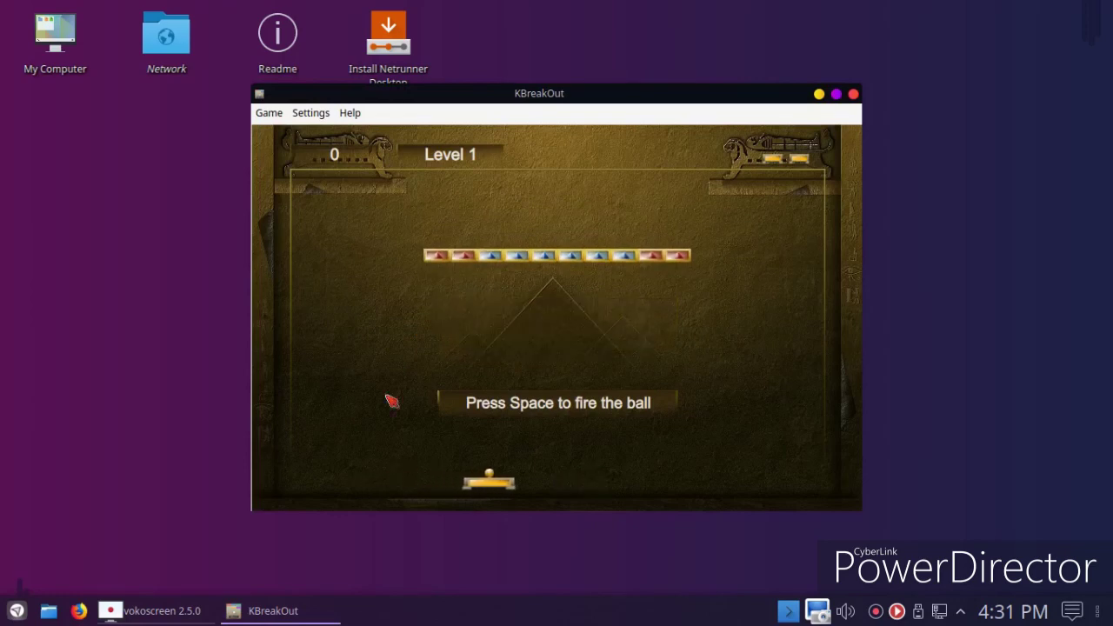
left_click(484, 402)
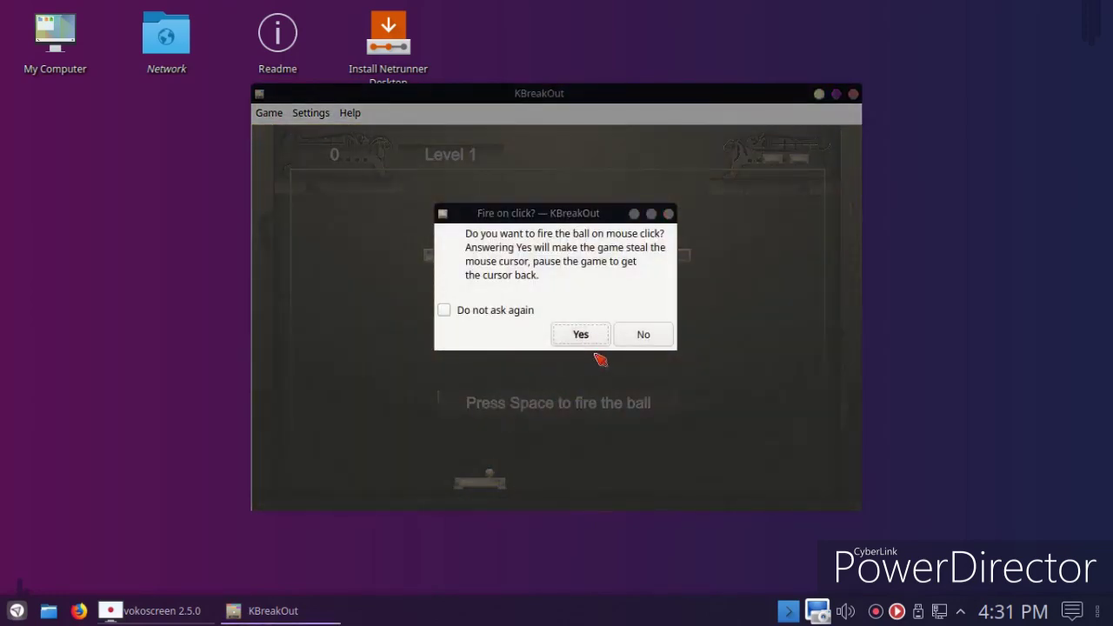
left_click(643, 342)
key("p")
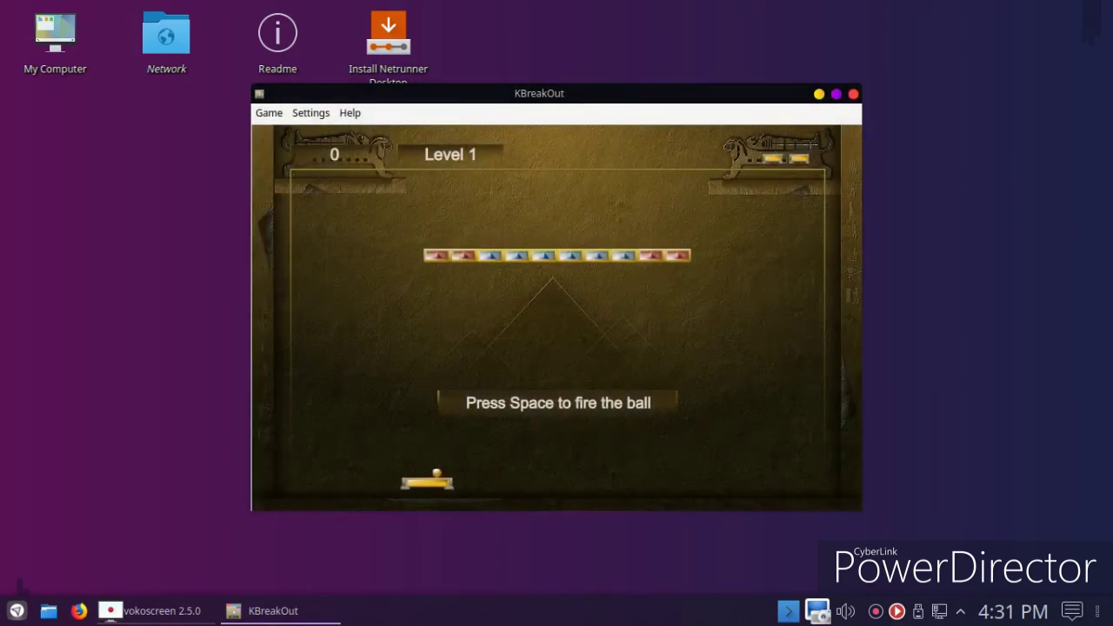
Step: Play level 1 of KBreakOut, firing the ball and moving the paddle to return it and break bricks, and close the game
key("space")
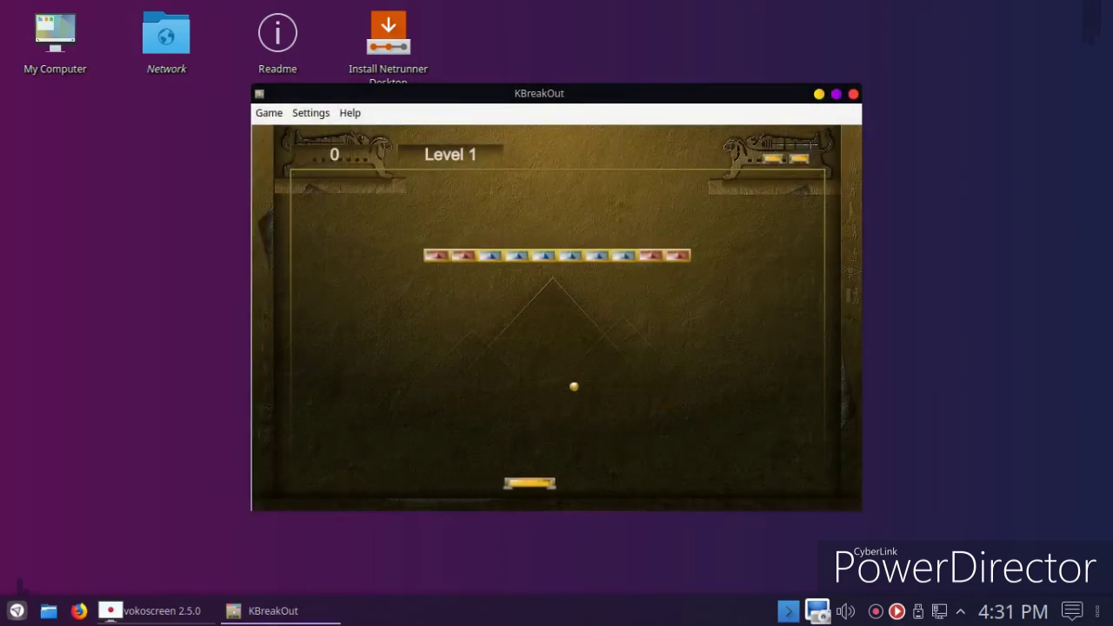
key("Right")
key("Right")
key("Right")
key("Right")
key("Right")
key("Right")
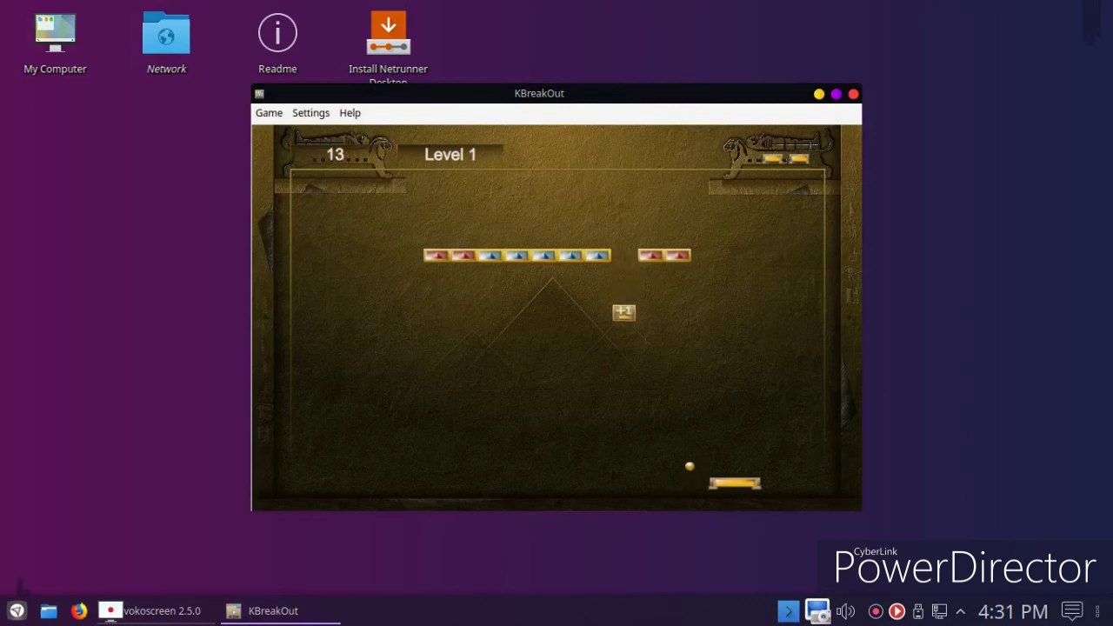
key("Left")
key("Left")
key("Left")
key("Left")
key("Left")
key("Left")
key("Left")
key("Left")
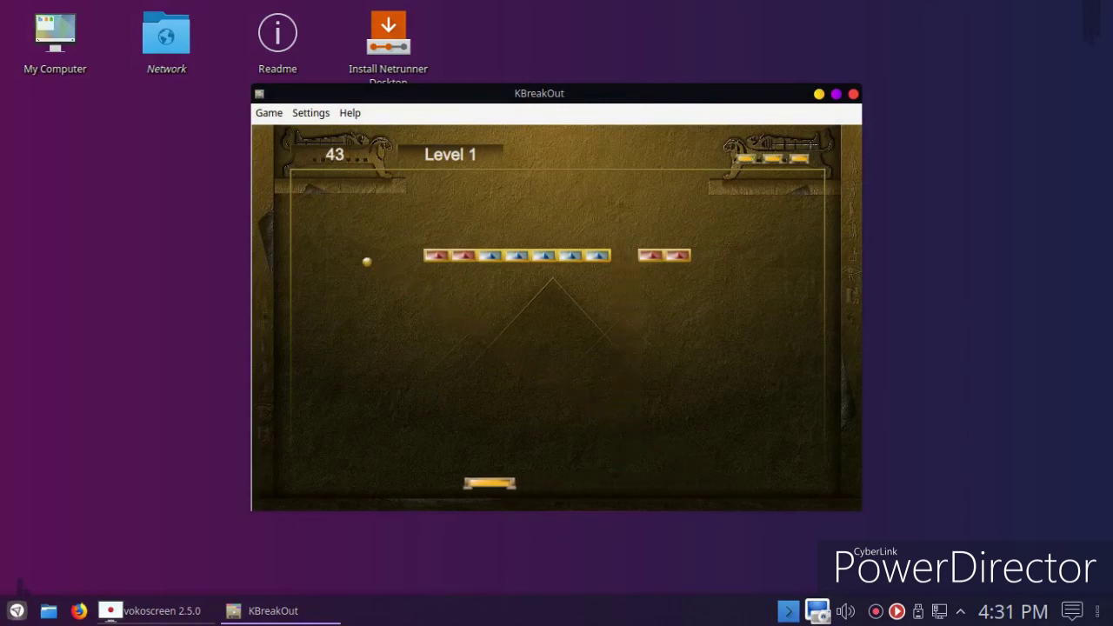
key("Right")
key("Right")
key("Right")
key("Right")
key("Right")
key("Right")
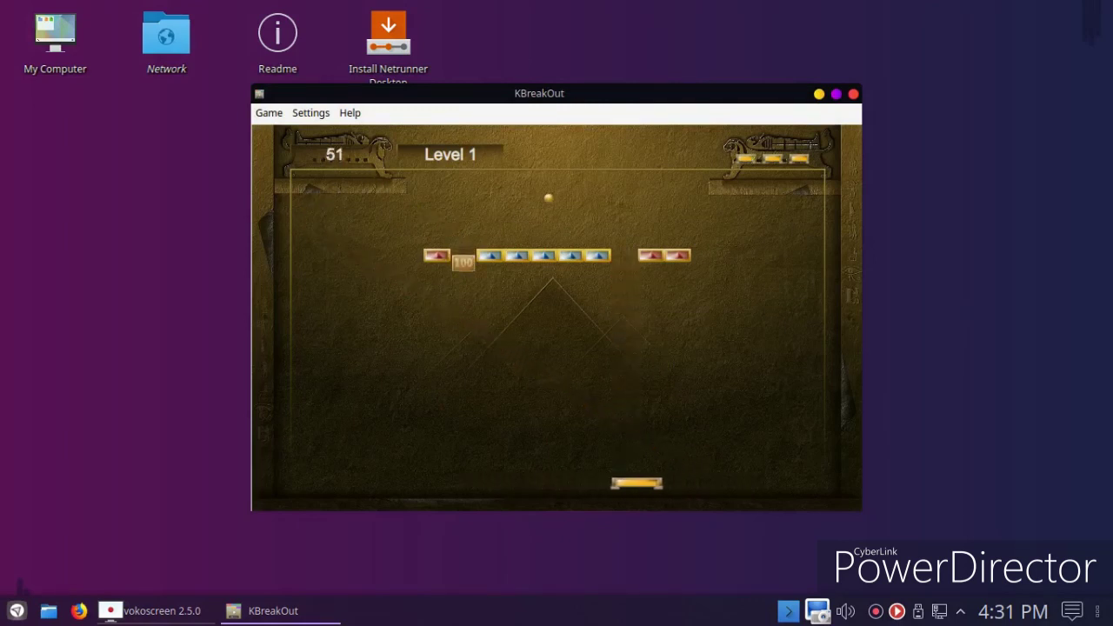
key("Left")
key("Left")
key("Left")
key("Left")
key("Left")
key("Left")
key("Left")
key("Left")
key("Right")
key("Right")
key("Right")
key("Right")
key("Right")
key("Left")
key("Left")
key("Right")
key("Right")
key("Right")
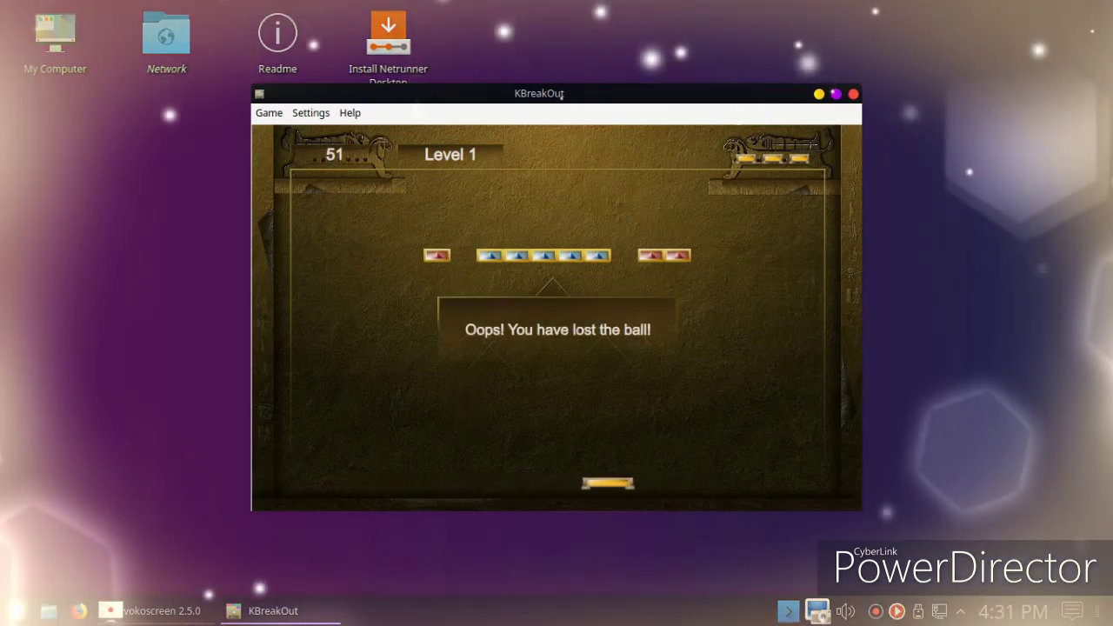
key("Left")
key("Left")
key("Left")
key("Left")
left_click(854, 94)
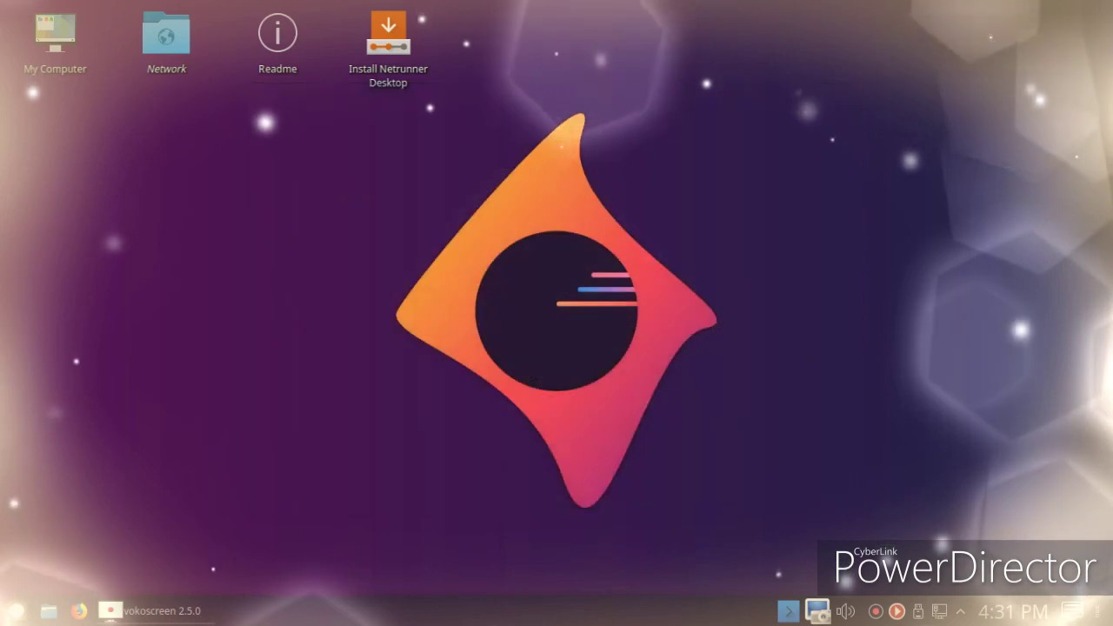
key("super")
key("Escape")
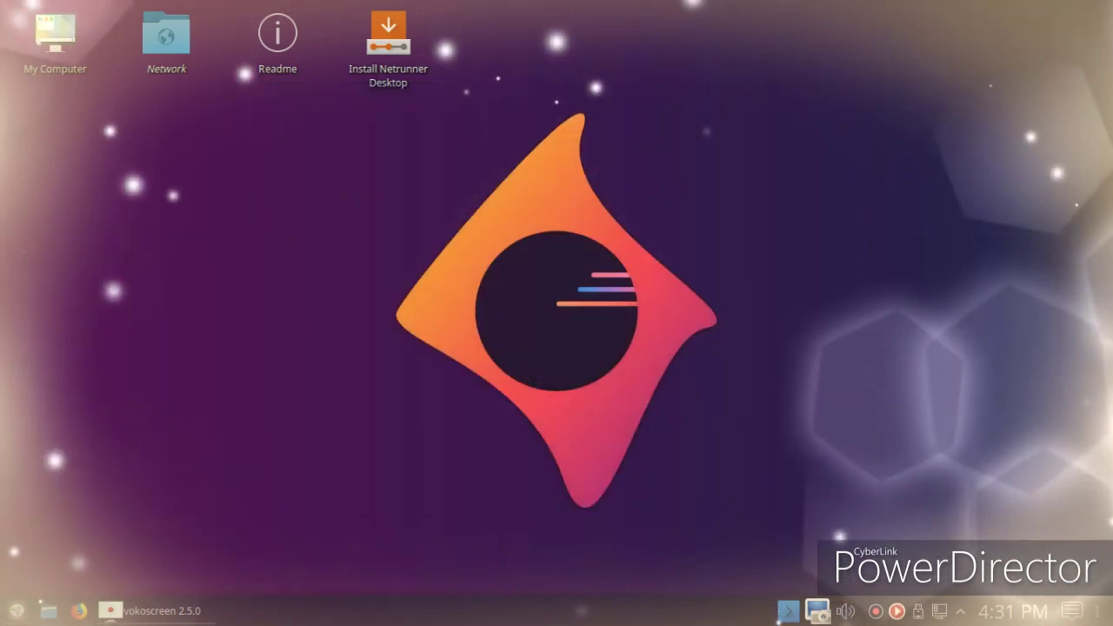
left_click(152, 611)
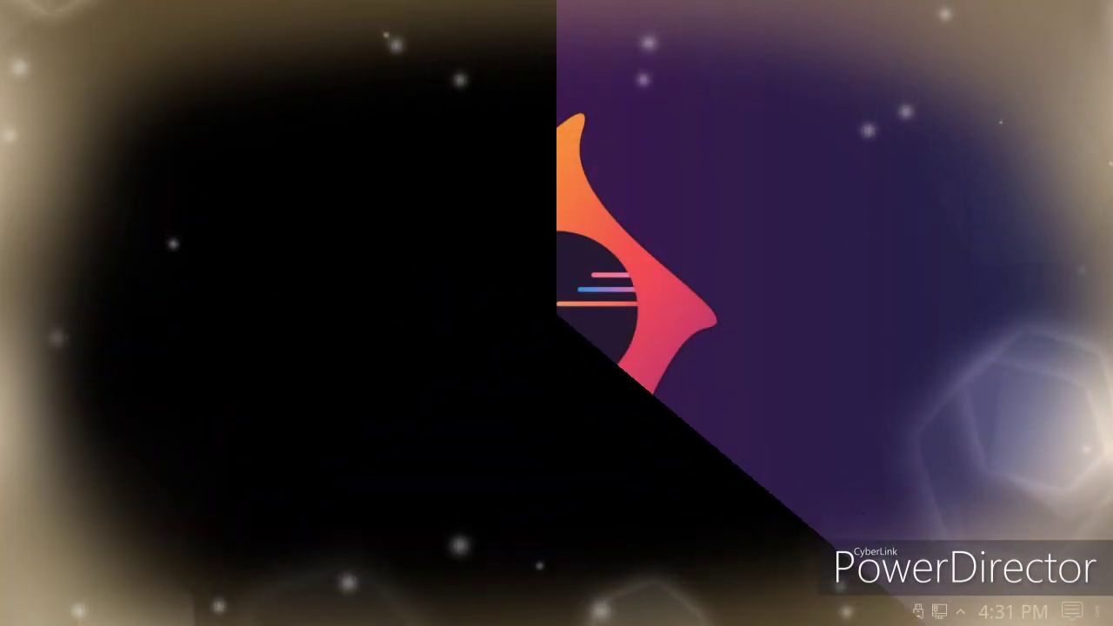